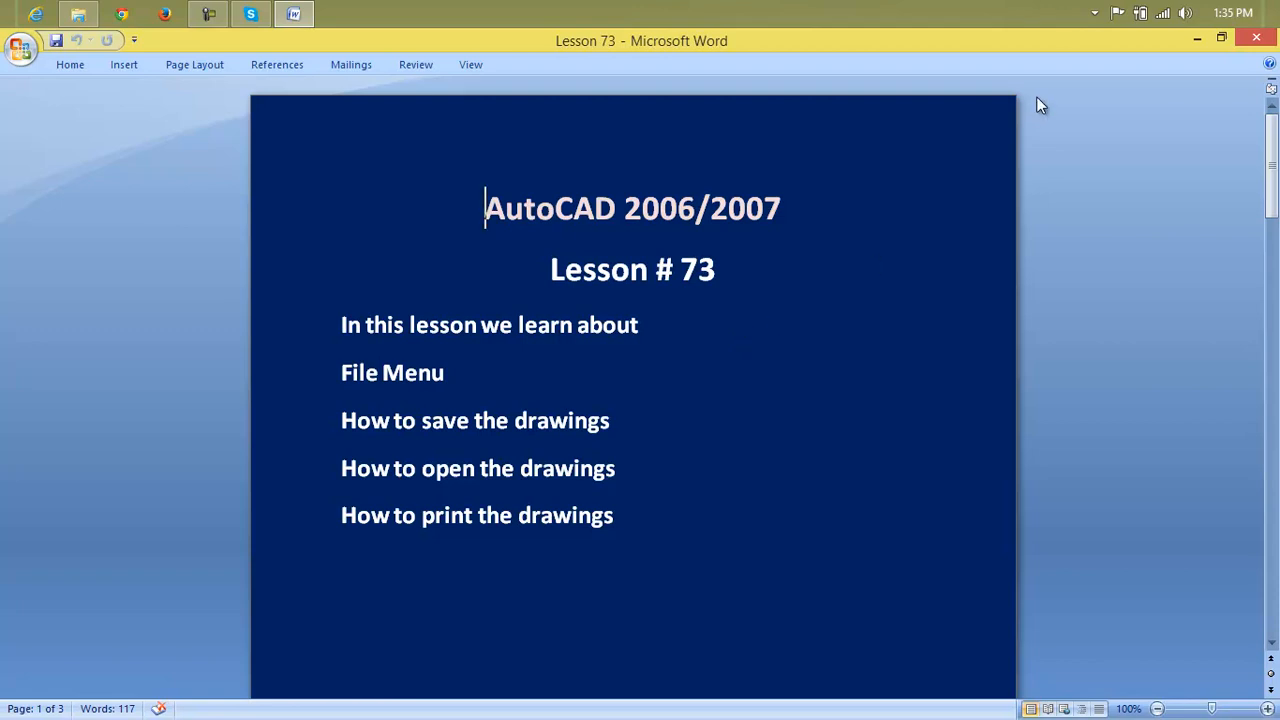
Step: Minimize the lesson document and launch AutoCAD 2006 as administrator from the desktop
{"action": "left_click", "coordinate": [1197, 38]}
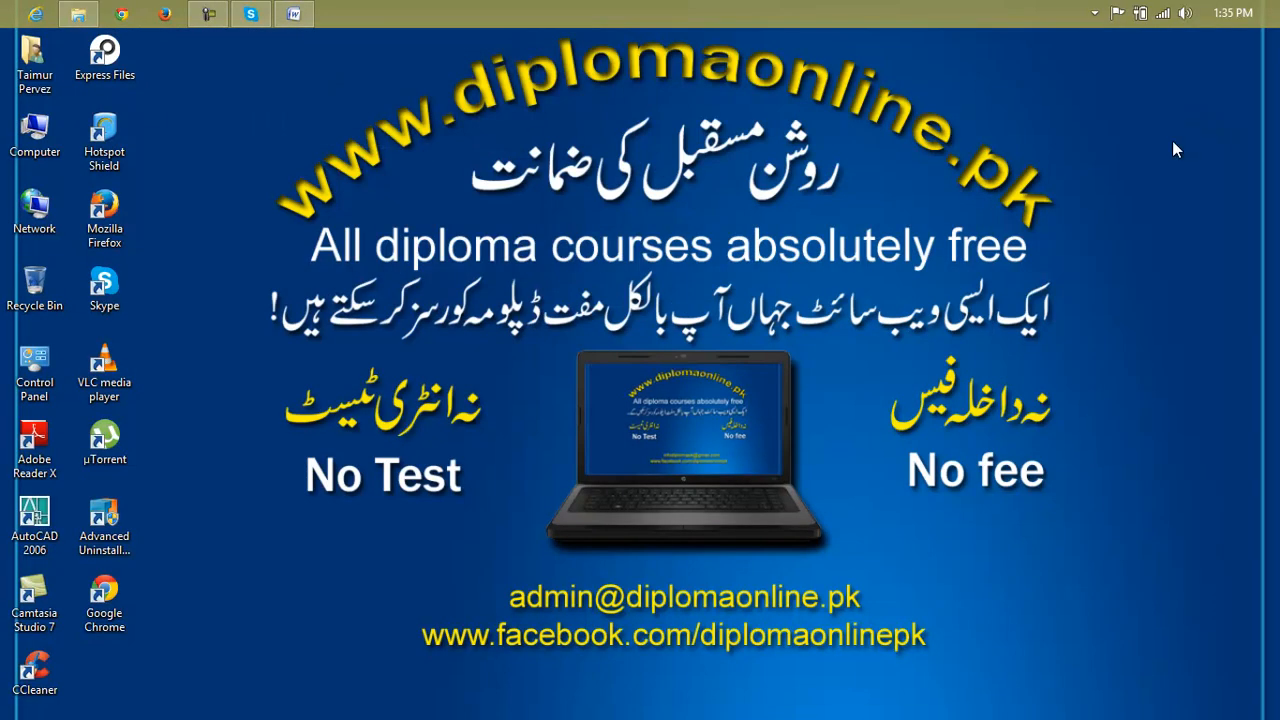
{"action": "right_click", "coordinate": [38, 507]}
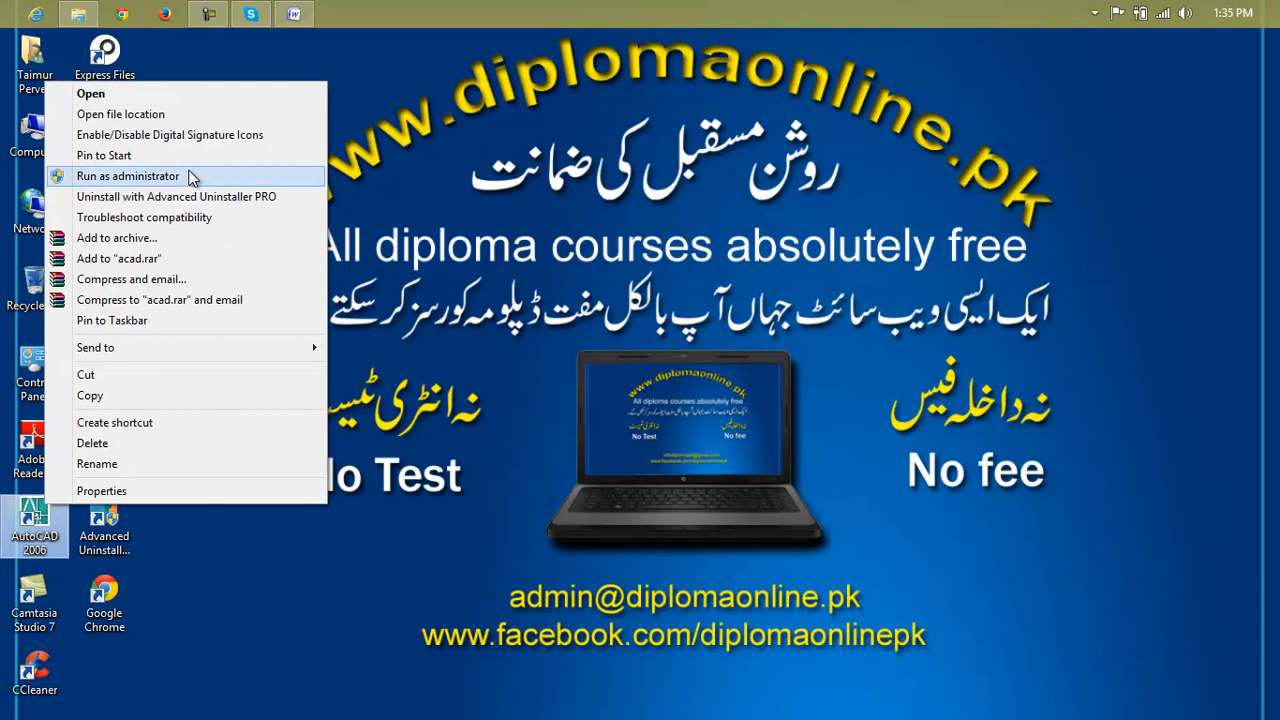
{"action": "left_click", "coordinate": [130, 176]}
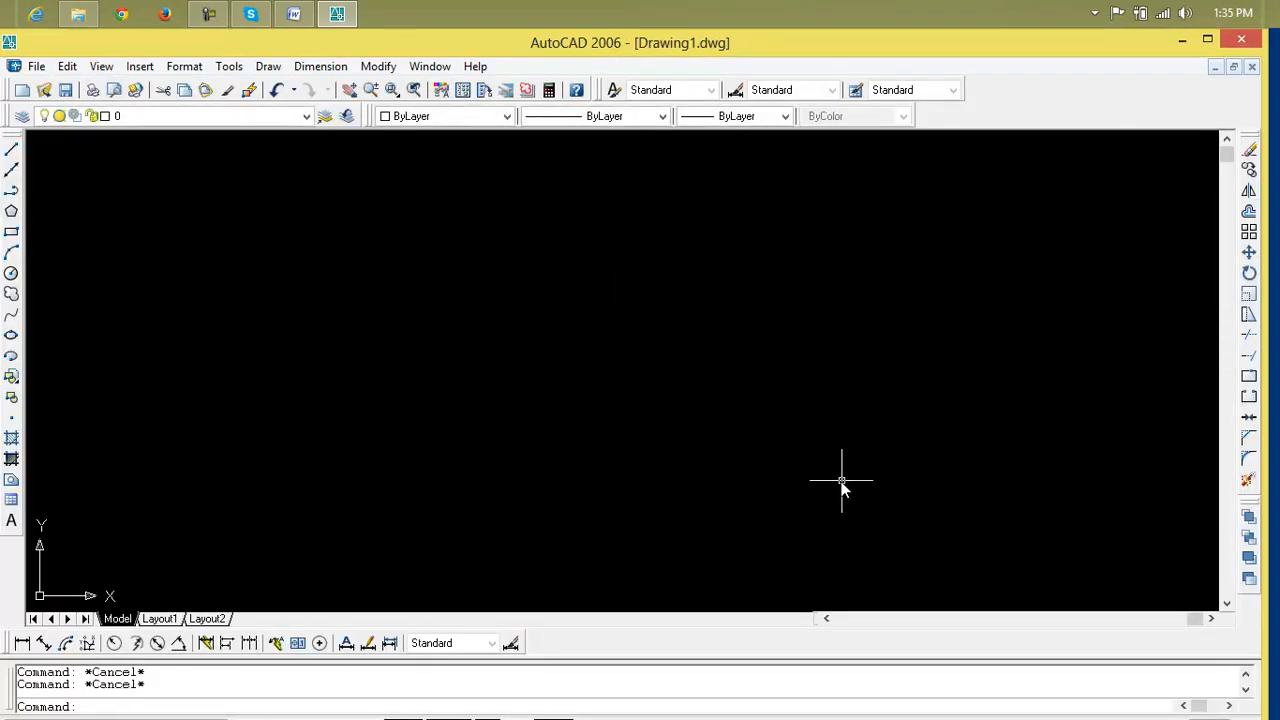
{"action": "left_click", "coordinate": [36, 66]}
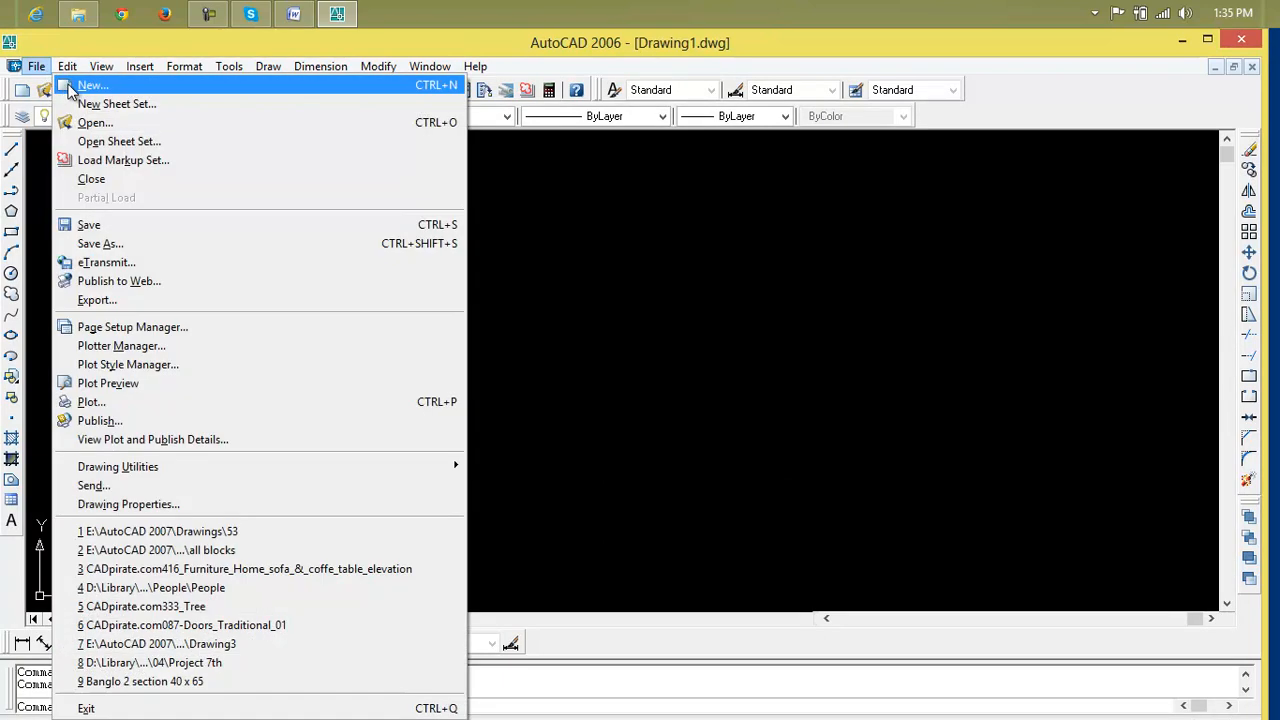
{"action": "left_click", "coordinate": [612, 305]}
{"action": "key", "text": "Escape"}
{"action": "key", "text": "Escape"}
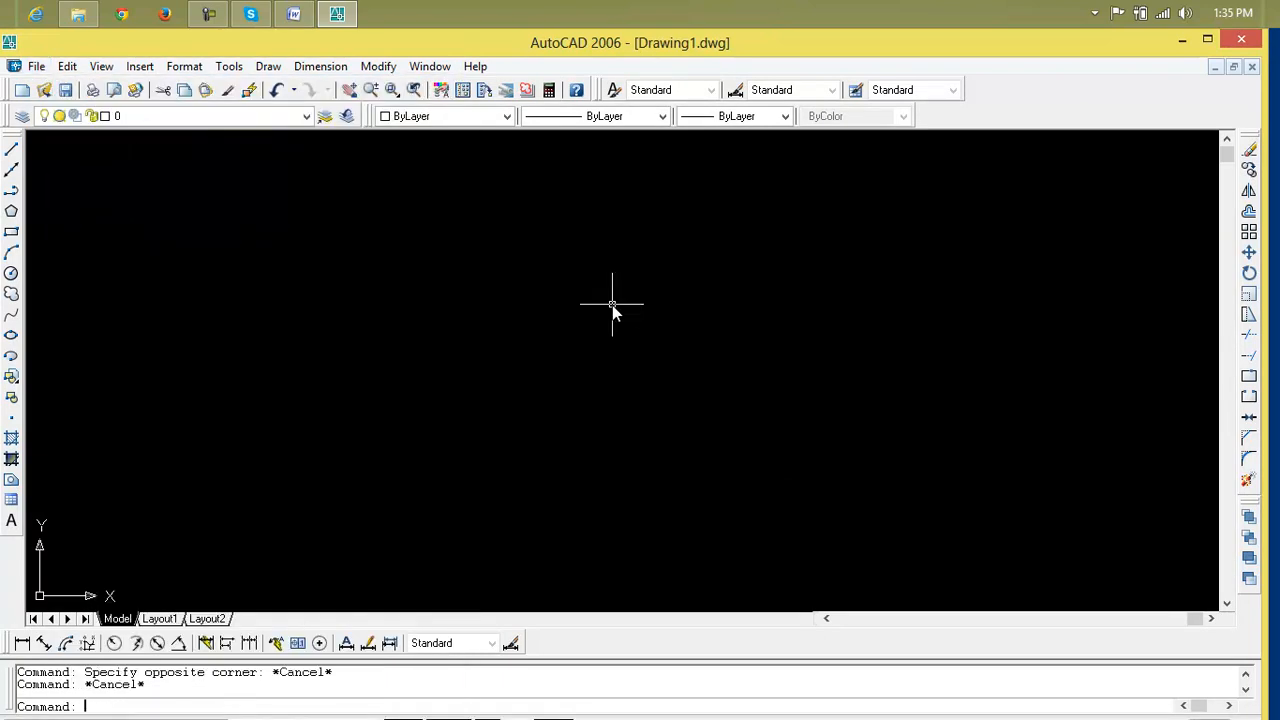
Step: Draw a wide, flat rectangle and a large circle centred inside its left half that extends around it
{"action": "left_click", "coordinate": [11, 231]}
{"action": "left_click", "coordinate": [150, 200]}
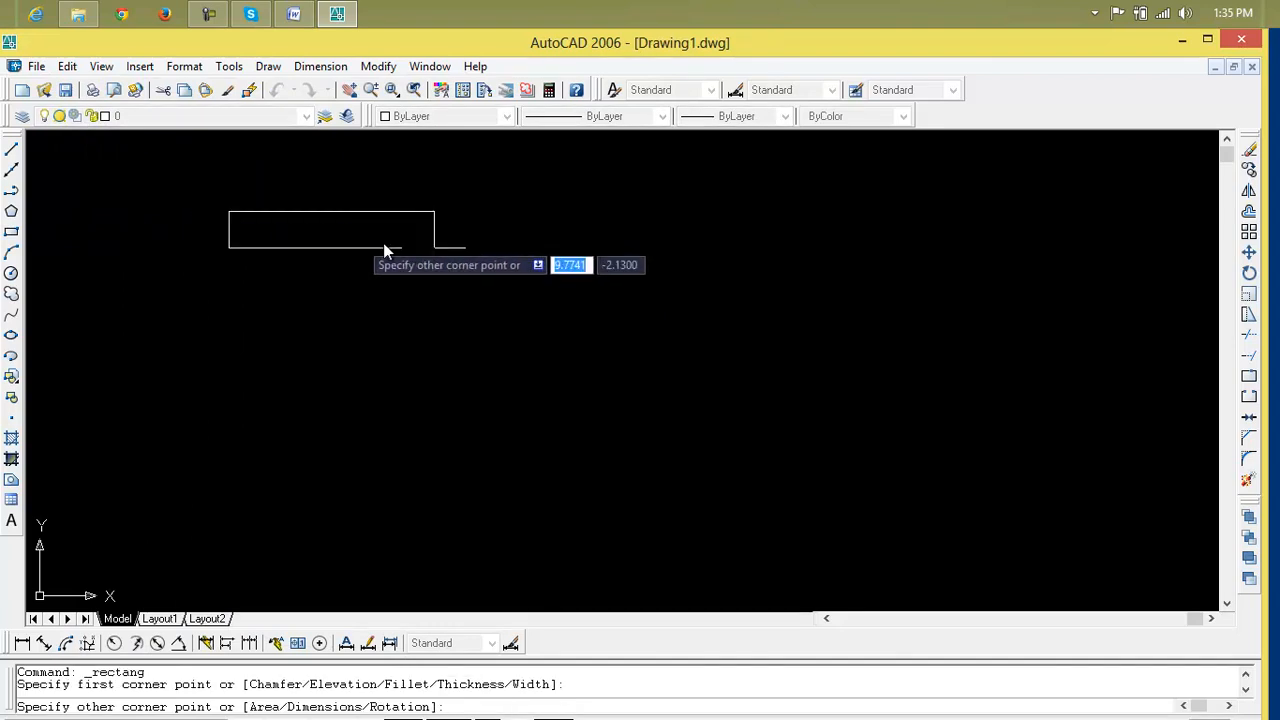
{"action": "left_click", "coordinate": [687, 297]}
{"action": "left_click", "coordinate": [11, 212]}
{"action": "left_click", "coordinate": [11, 272]}
{"action": "left_click", "coordinate": [335, 263]}
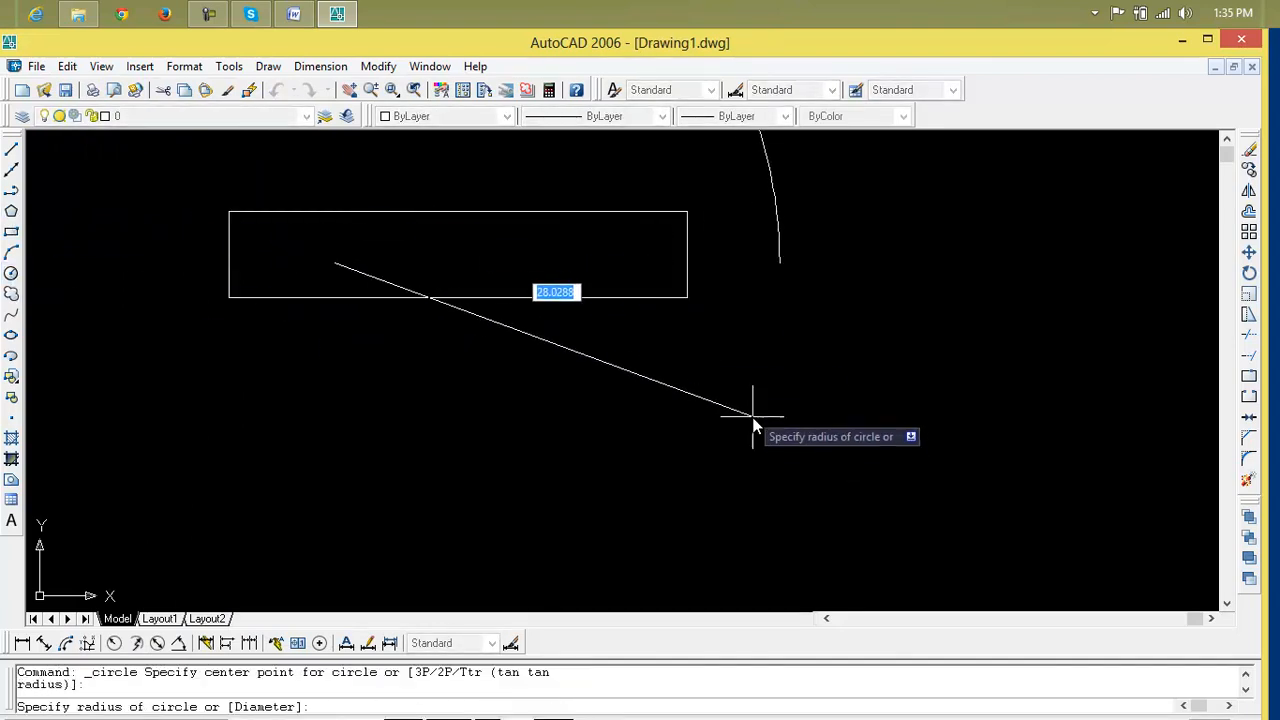
{"action": "left_click", "coordinate": [723, 417]}
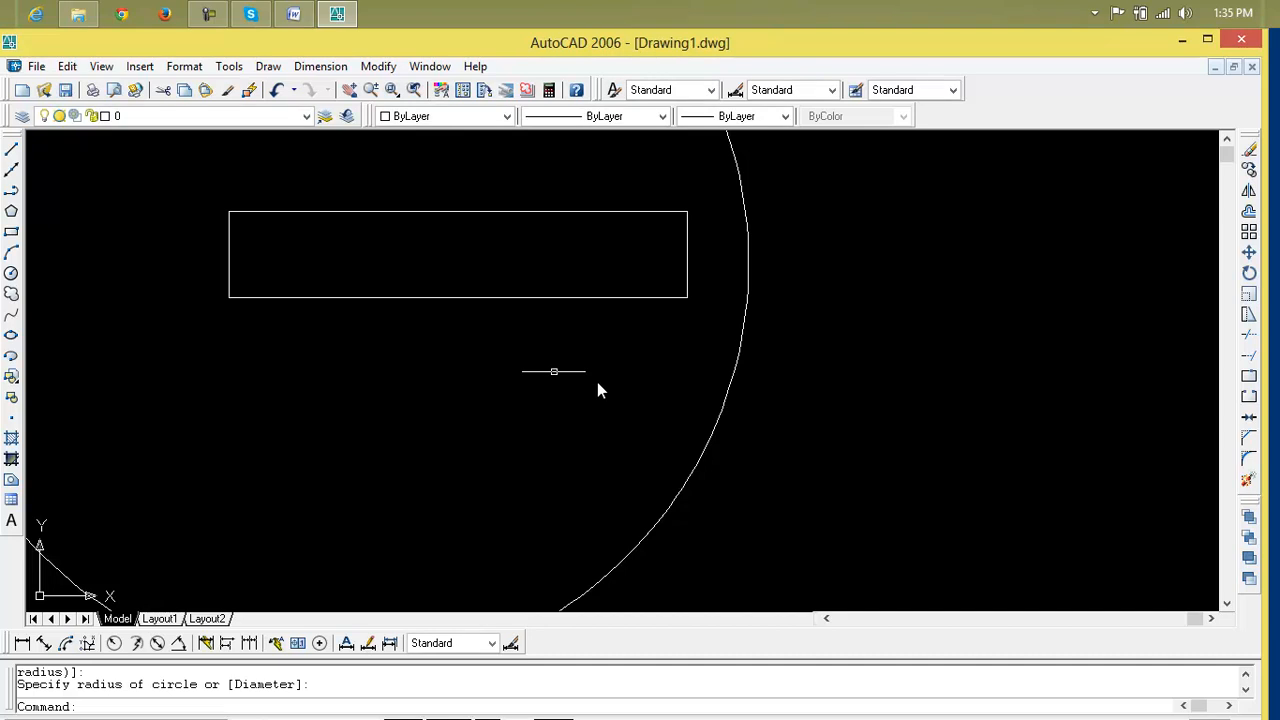
Step: Draw a second, taller rectangle overlapping the first one's right part and crossing the circle's edge
{"action": "left_click", "coordinate": [11, 232]}
{"action": "left_click", "coordinate": [429, 240]}
{"action": "left_click", "coordinate": [810, 486]}
{"action": "scroll", "coordinate": [800, 485], "scroll_direction": "down", "scroll_amount": 4}
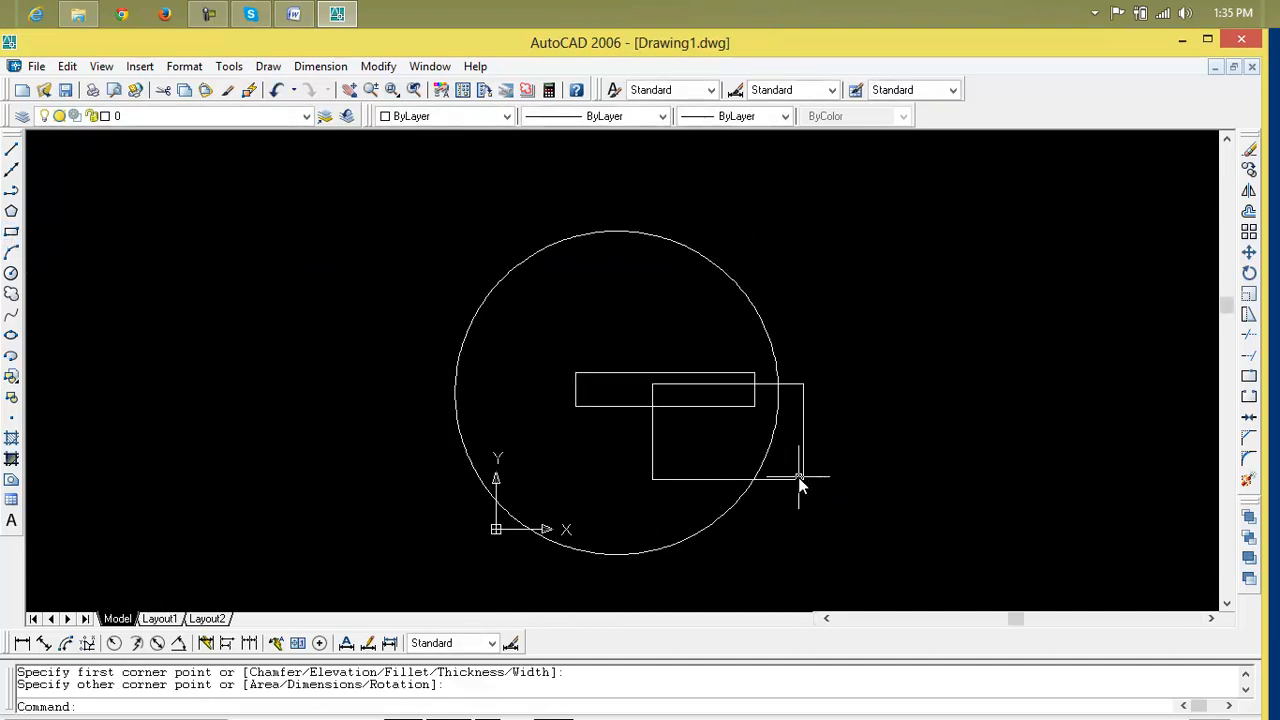
{"action": "middle_click_drag", "start_coordinate": [783, 480], "coordinate": [666, 411]}
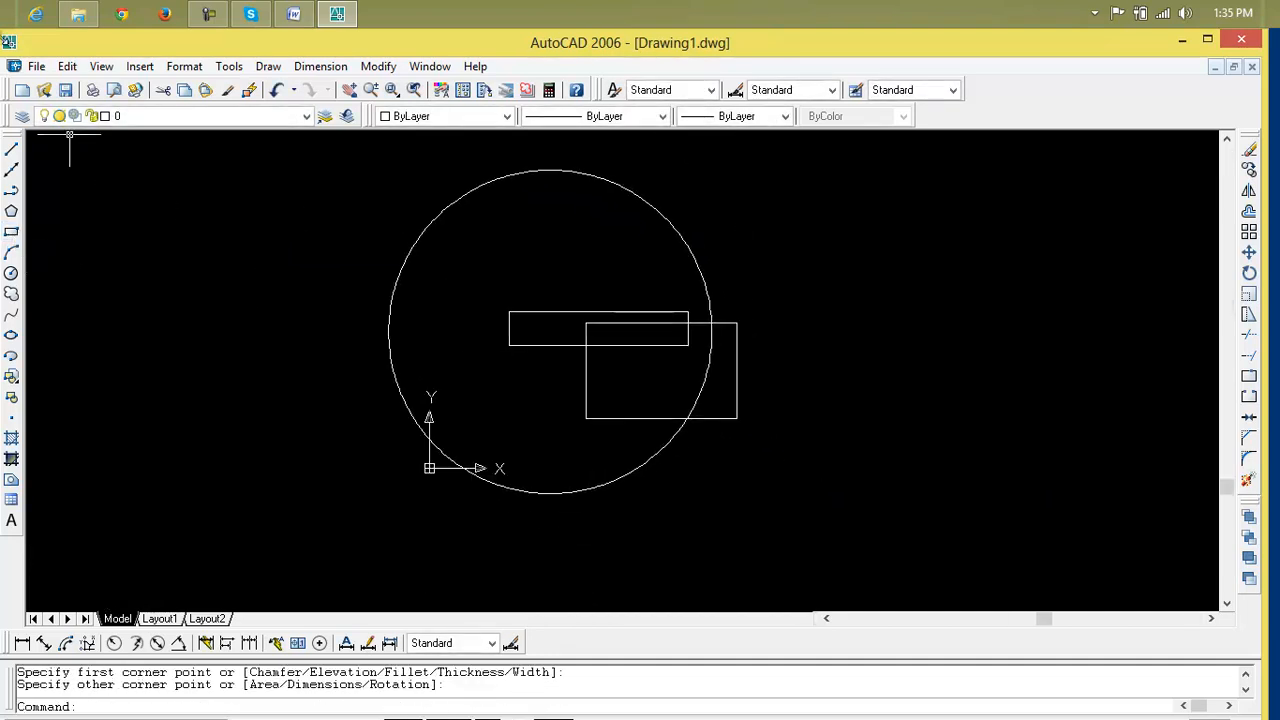
Step: Create a new drawing from the acad template
{"action": "left_click", "coordinate": [36, 66]}
{"action": "mouse_move", "coordinate": [67, 66]}
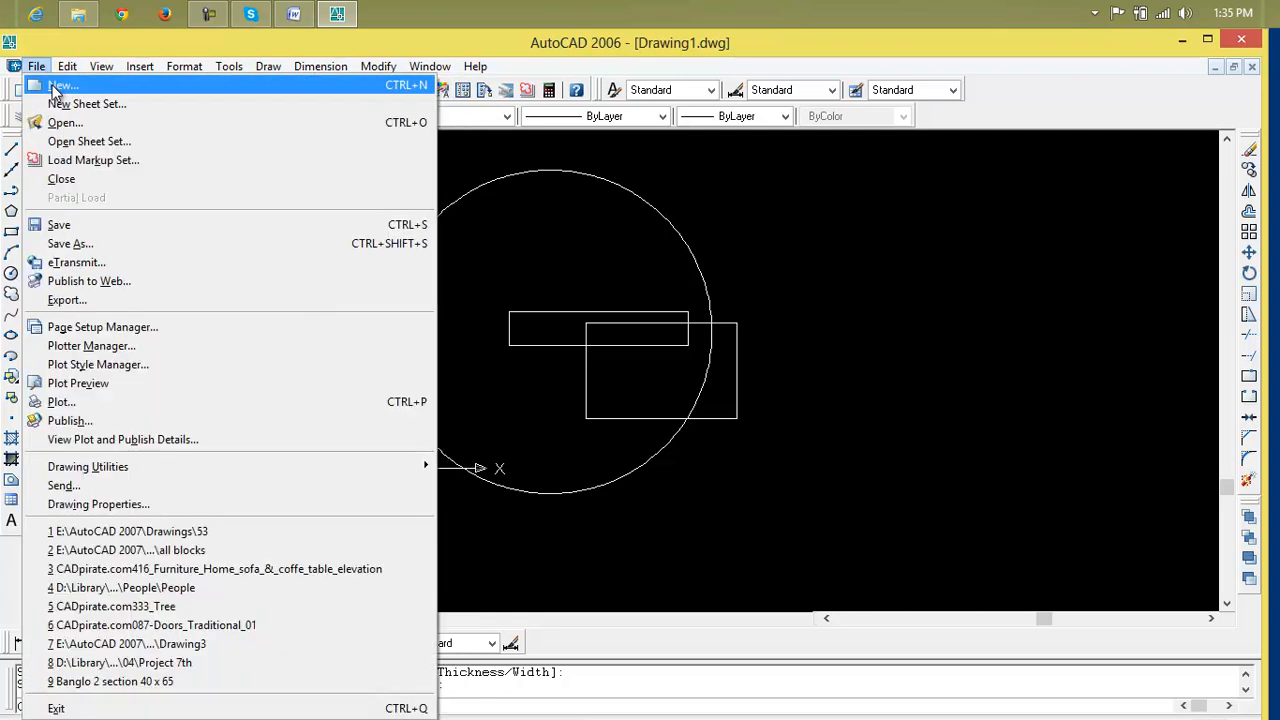
{"action": "left_click", "coordinate": [57, 87]}
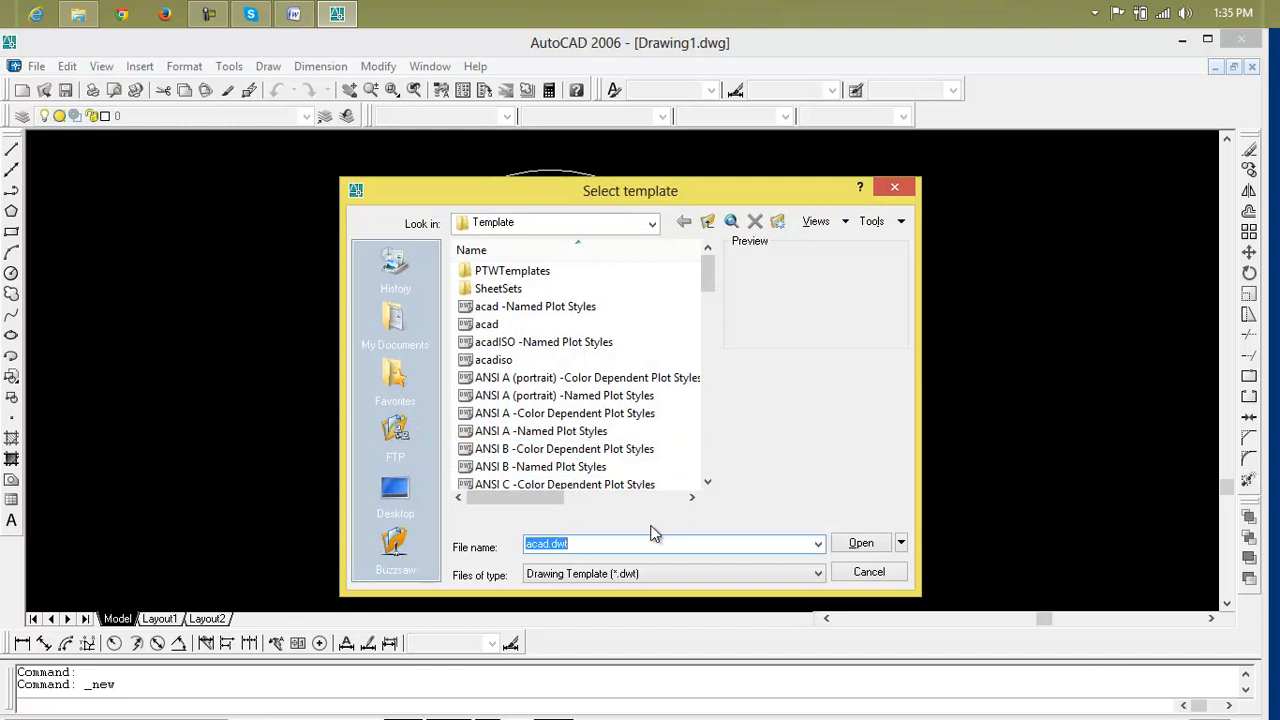
{"action": "left_click", "coordinate": [521, 322]}
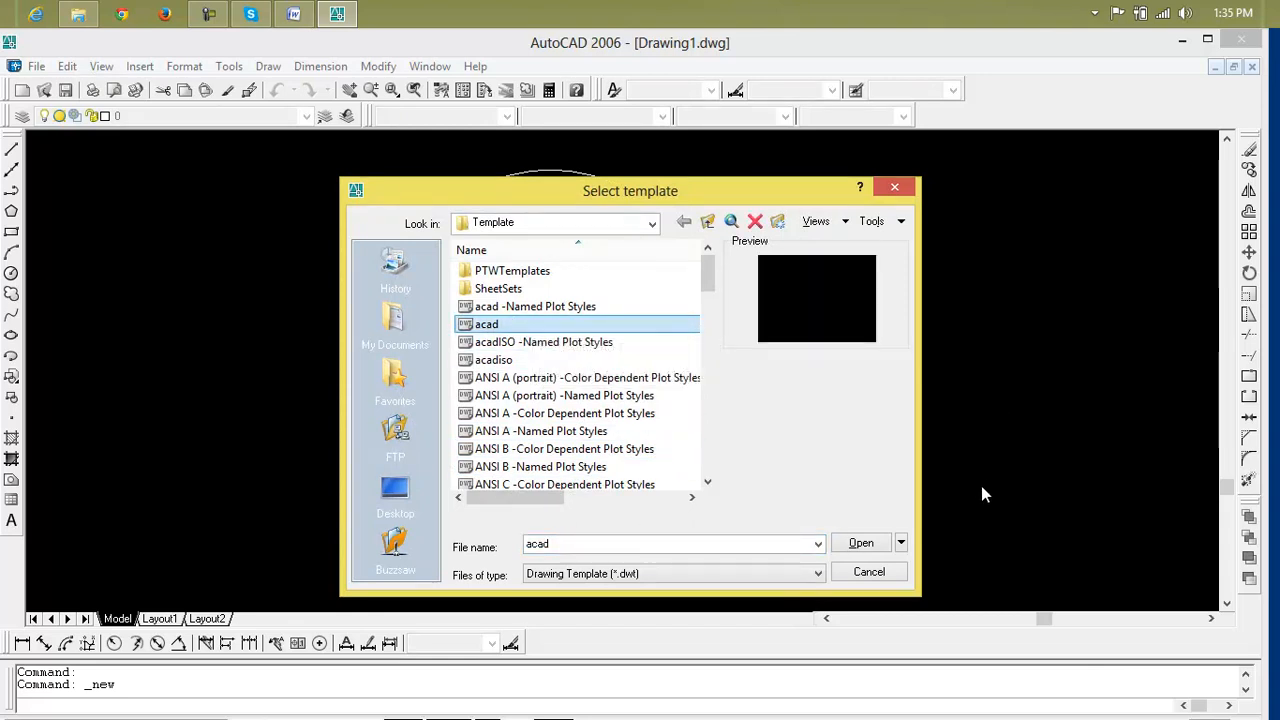
{"action": "left_click", "coordinate": [861, 545]}
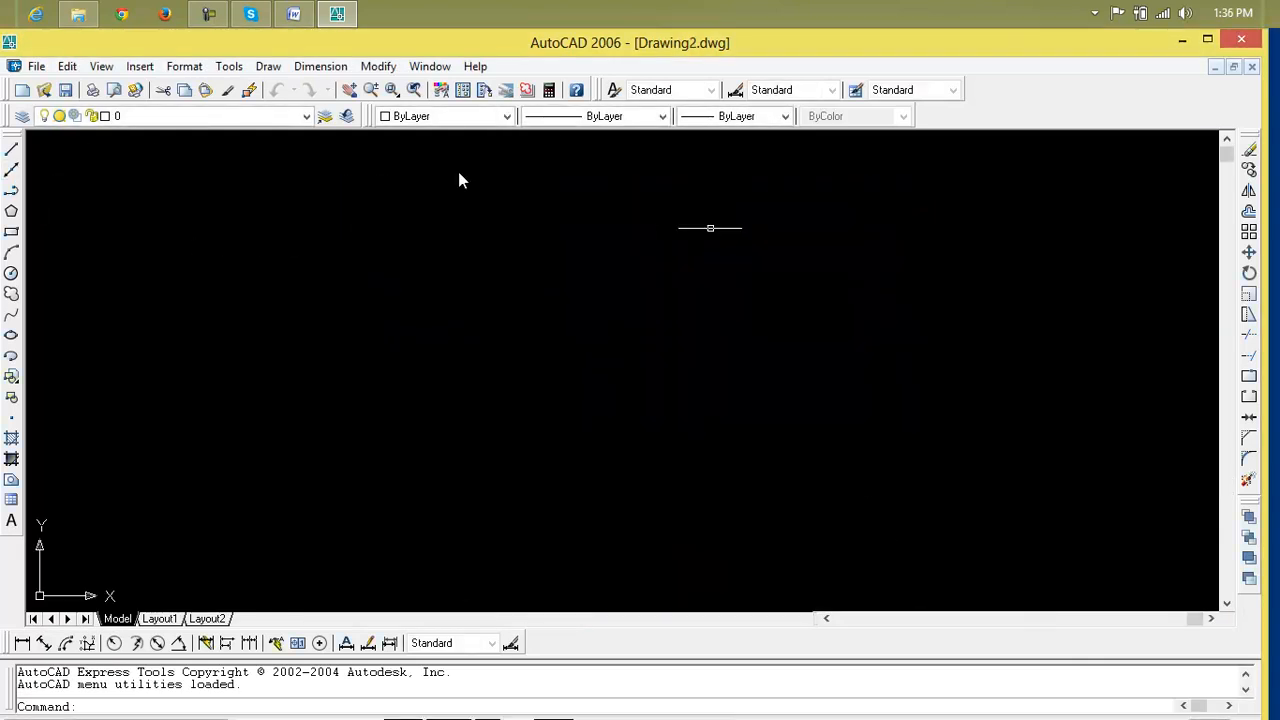
Step: Open the existing Drawing3 file from the Drawings folder, checking file previews to find the house elevation
{"action": "left_click", "coordinate": [36, 66]}
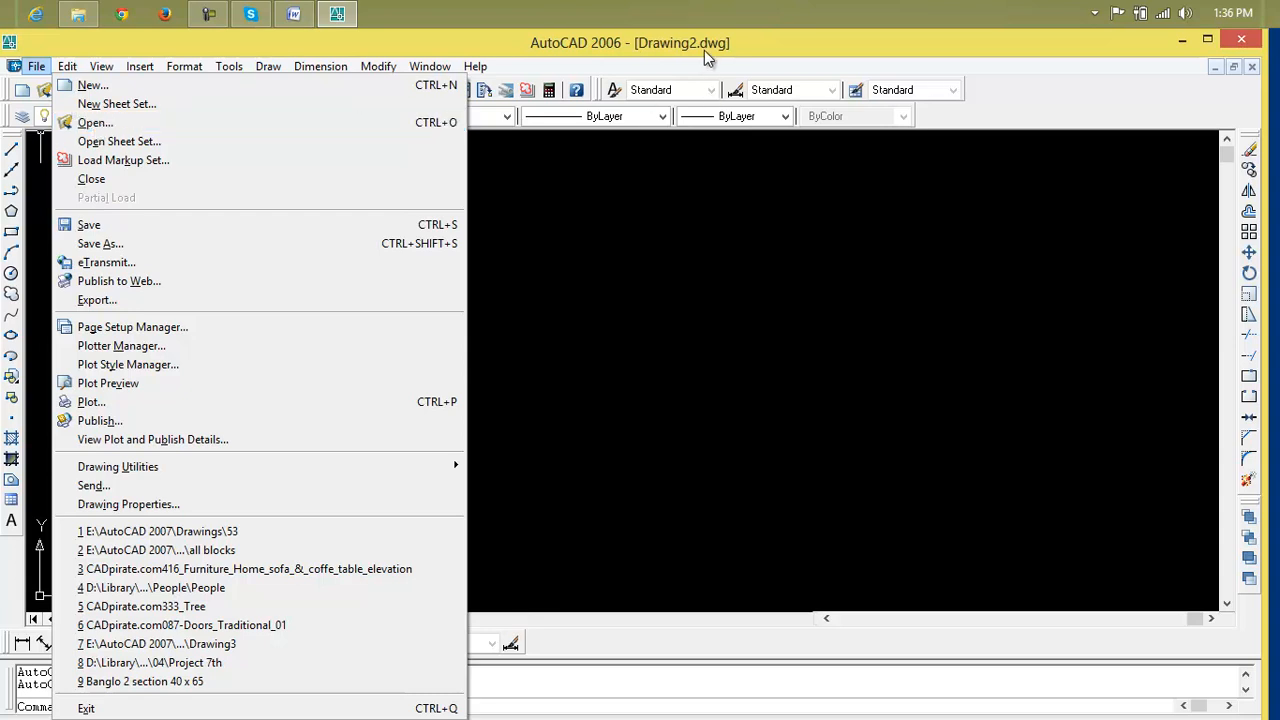
{"action": "left_click", "coordinate": [196, 133]}
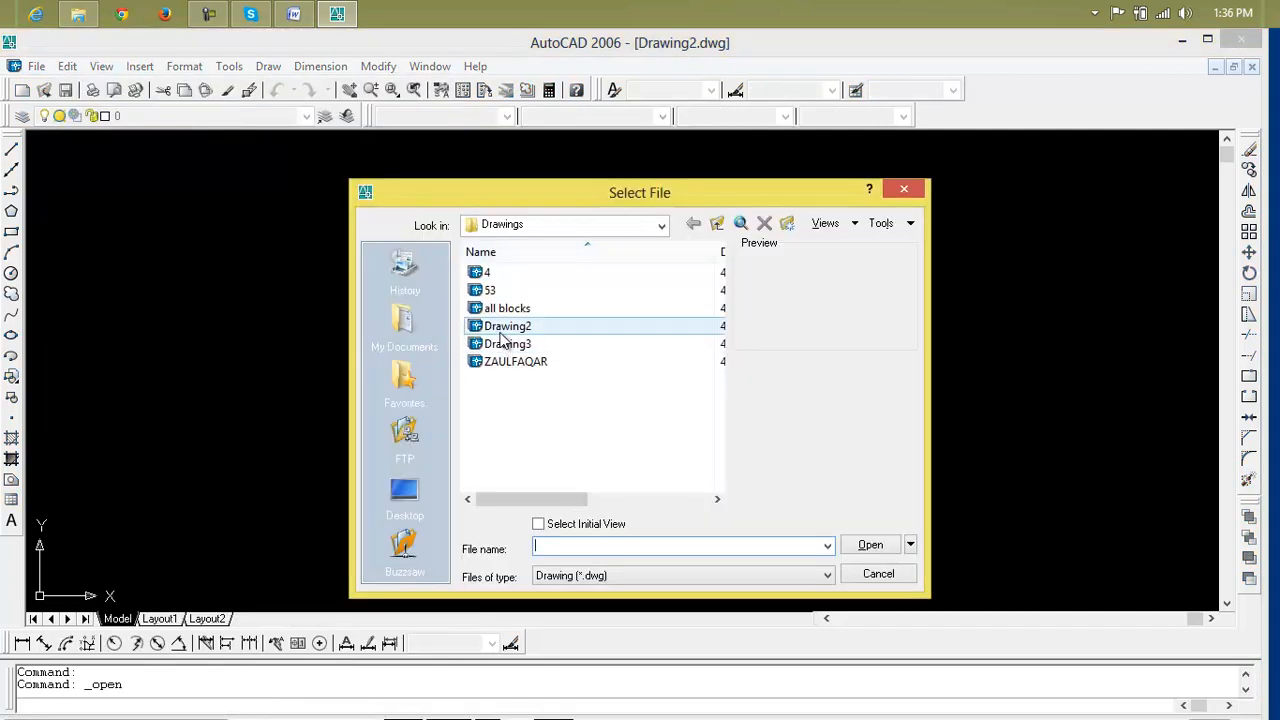
{"action": "left_click", "coordinate": [505, 327]}
{"action": "left_click", "coordinate": [510, 309]}
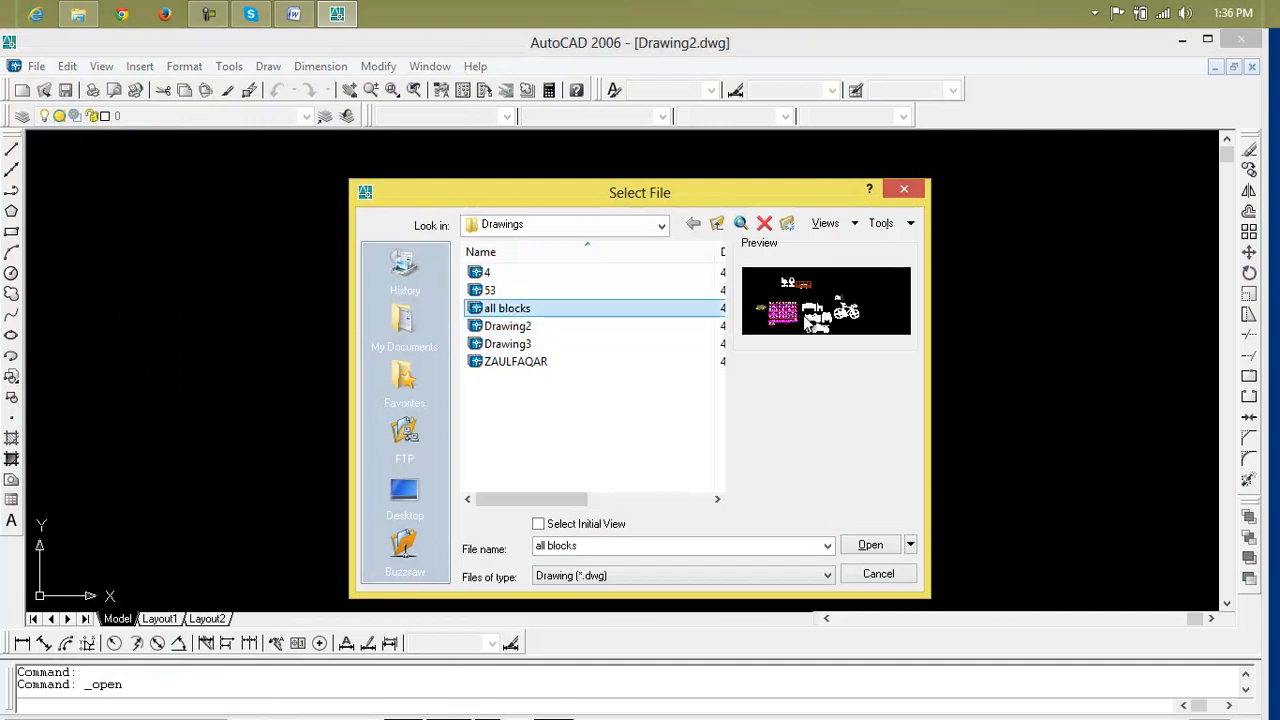
{"action": "left_click", "coordinate": [512, 344]}
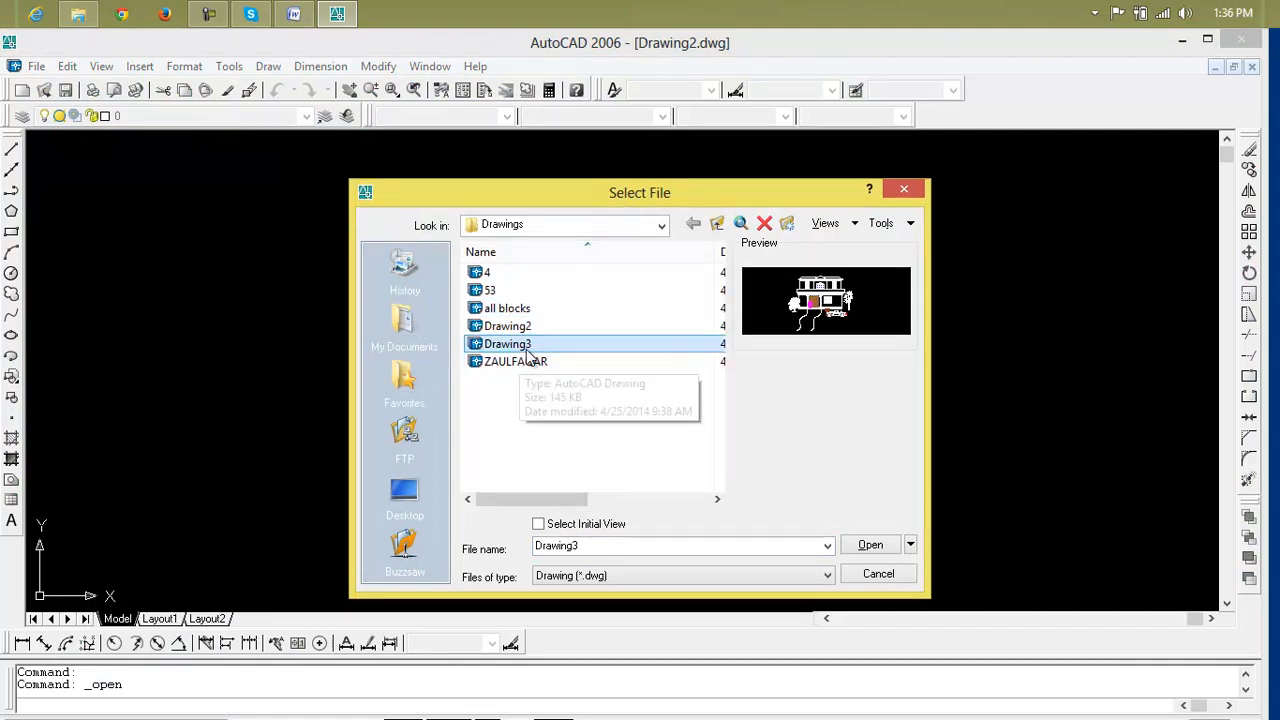
{"action": "left_click", "coordinate": [868, 550]}
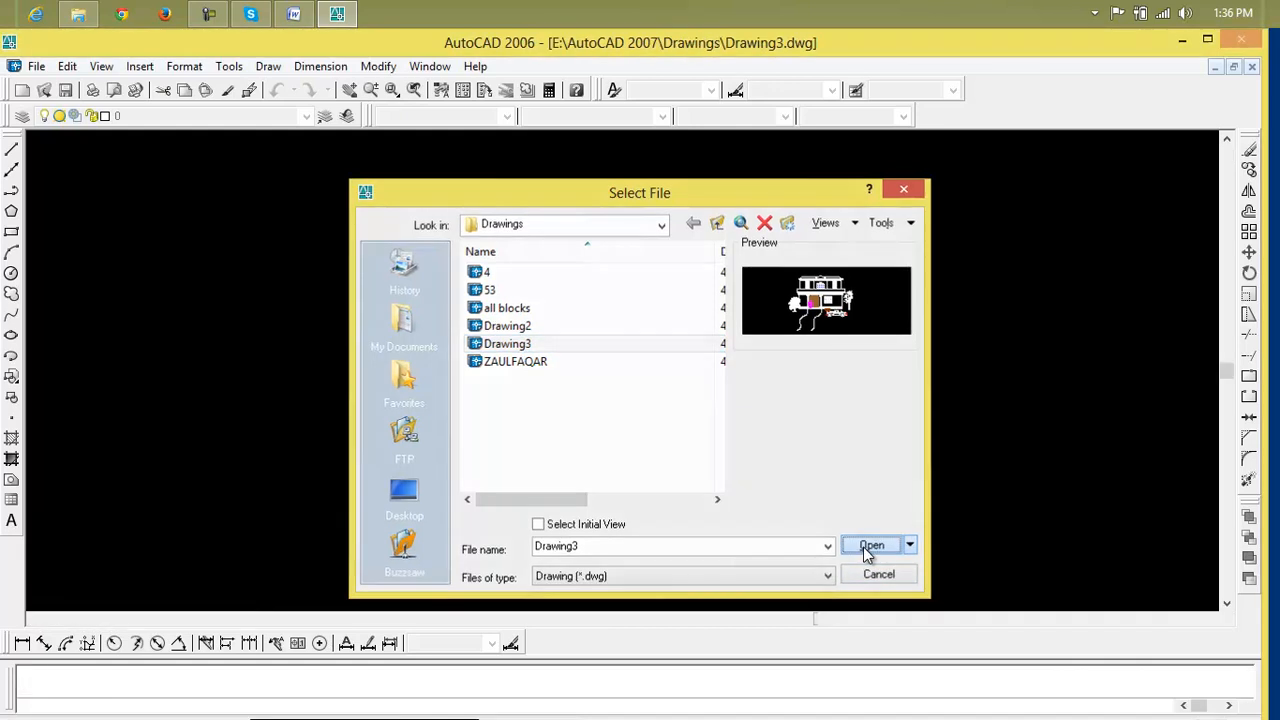
{"action": "scroll", "coordinate": [530, 415], "scroll_direction": "up", "scroll_amount": 4}
{"action": "scroll", "coordinate": [530, 415], "scroll_direction": "down", "scroll_amount": 5}
{"action": "scroll", "coordinate": [530, 415], "scroll_direction": "up", "scroll_amount": 2}
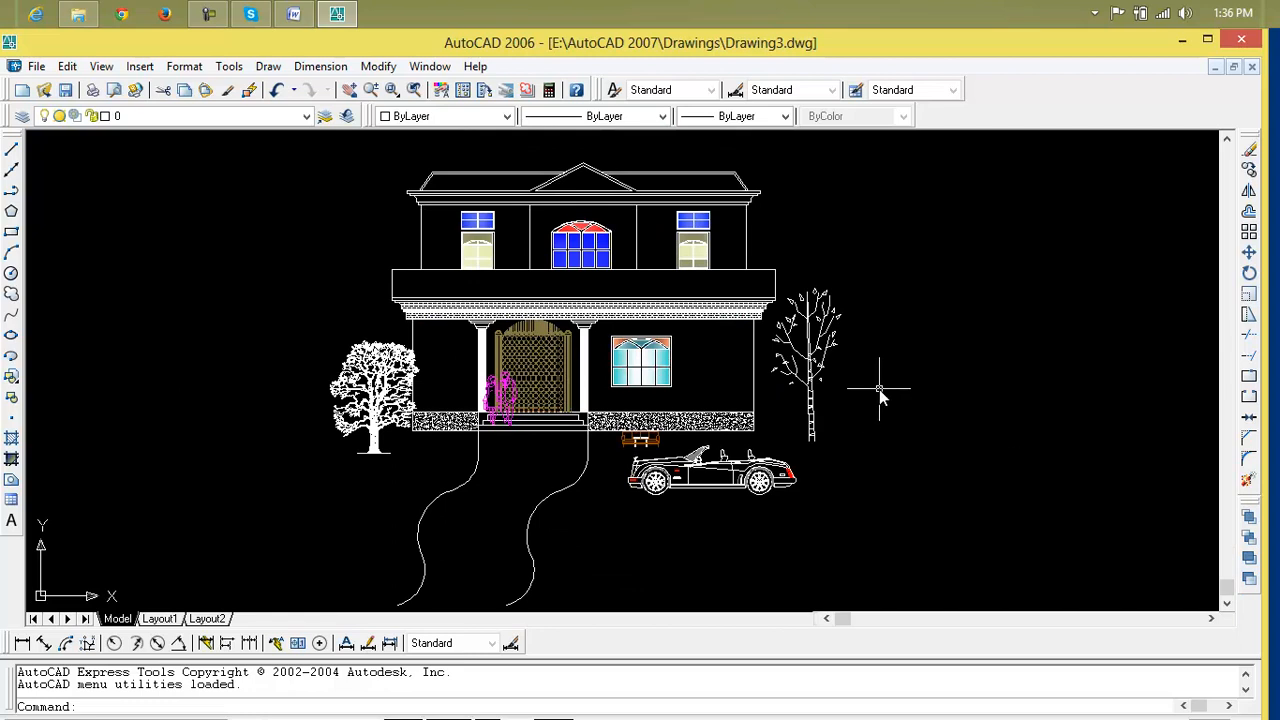
Step: View the Open Sheet Set dialog and dismiss it without opening a sheet set
{"action": "left_click", "coordinate": [36, 66]}
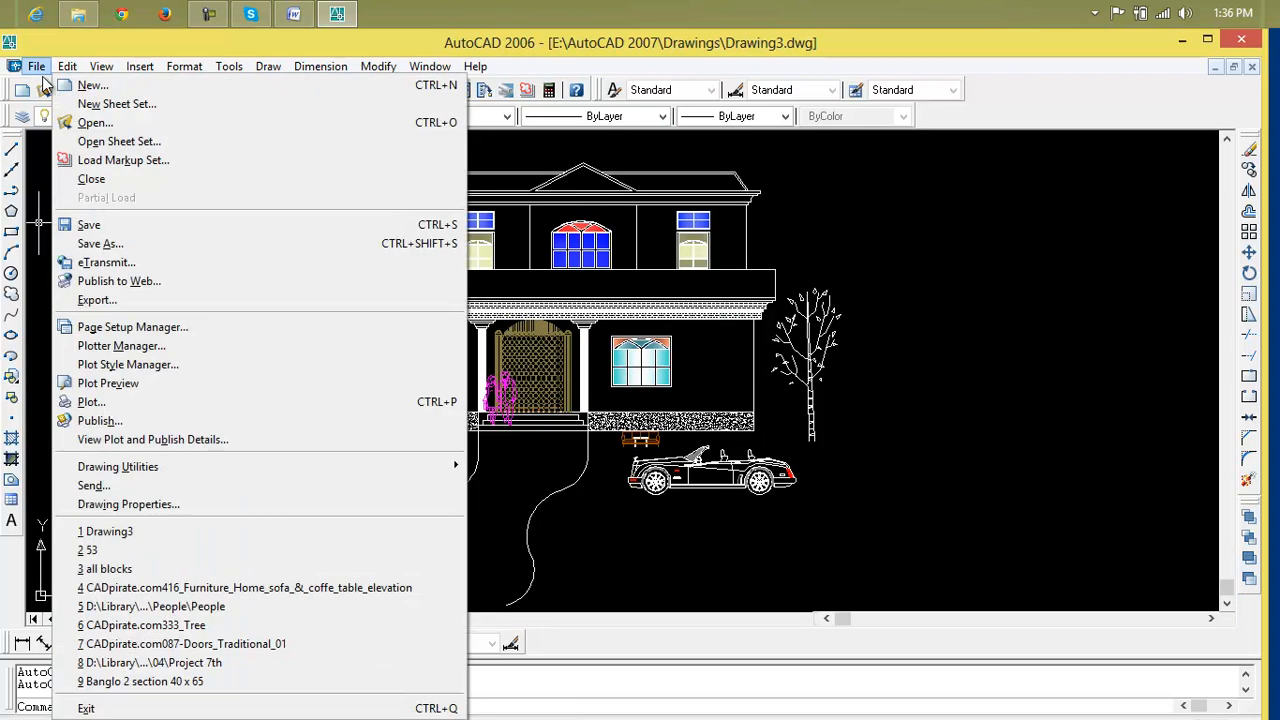
{"action": "left_click", "coordinate": [118, 141]}
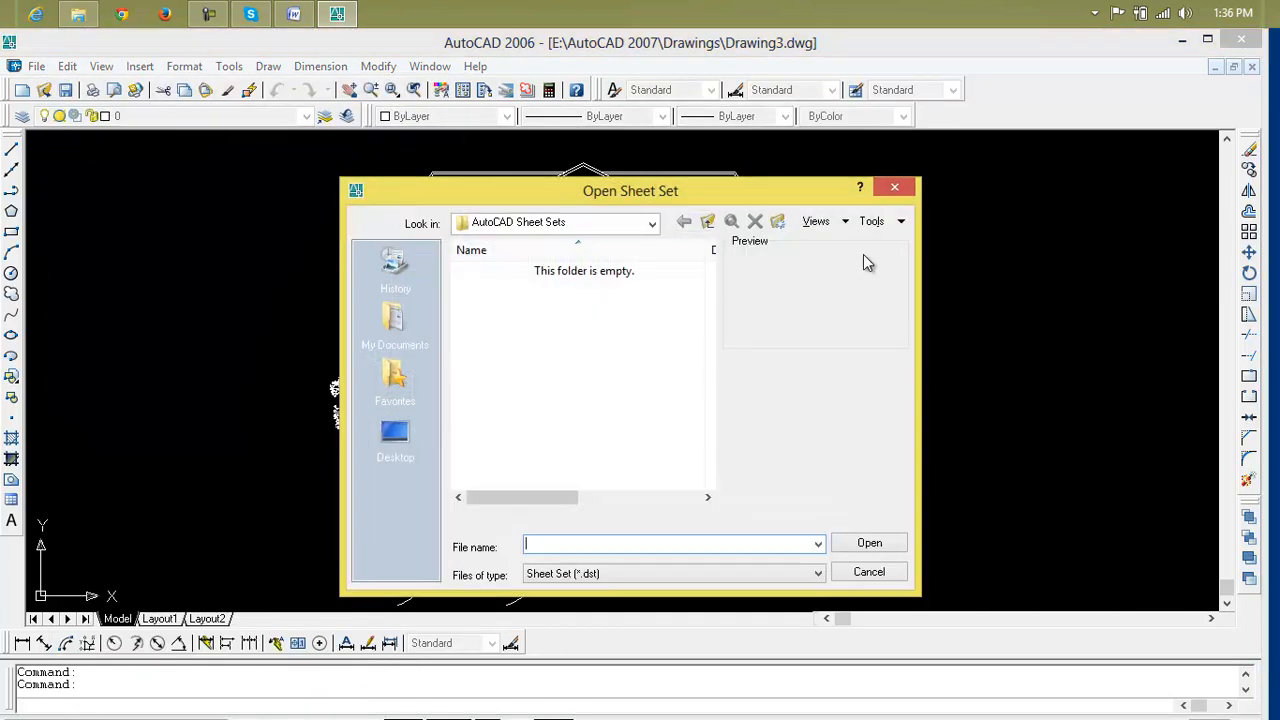
{"action": "left_click", "coordinate": [894, 187]}
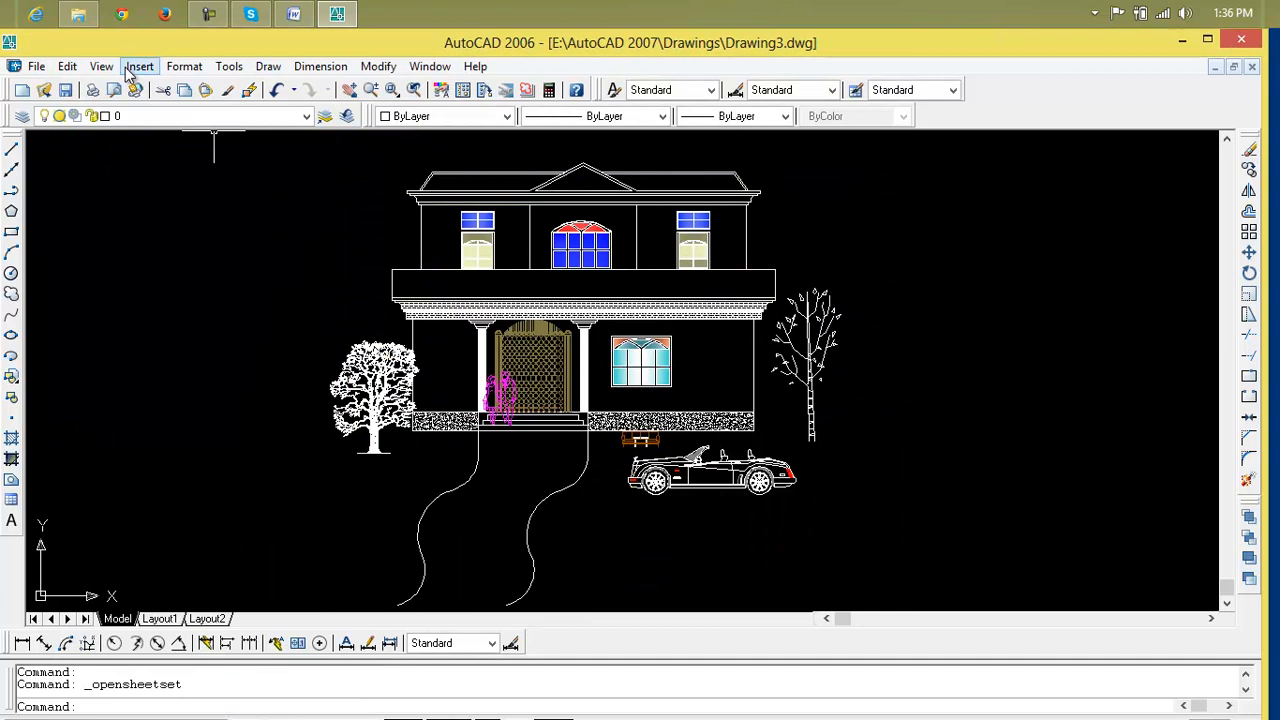
Step: Close the Drawing3 house elevation drawing
{"action": "left_click", "coordinate": [36, 66]}
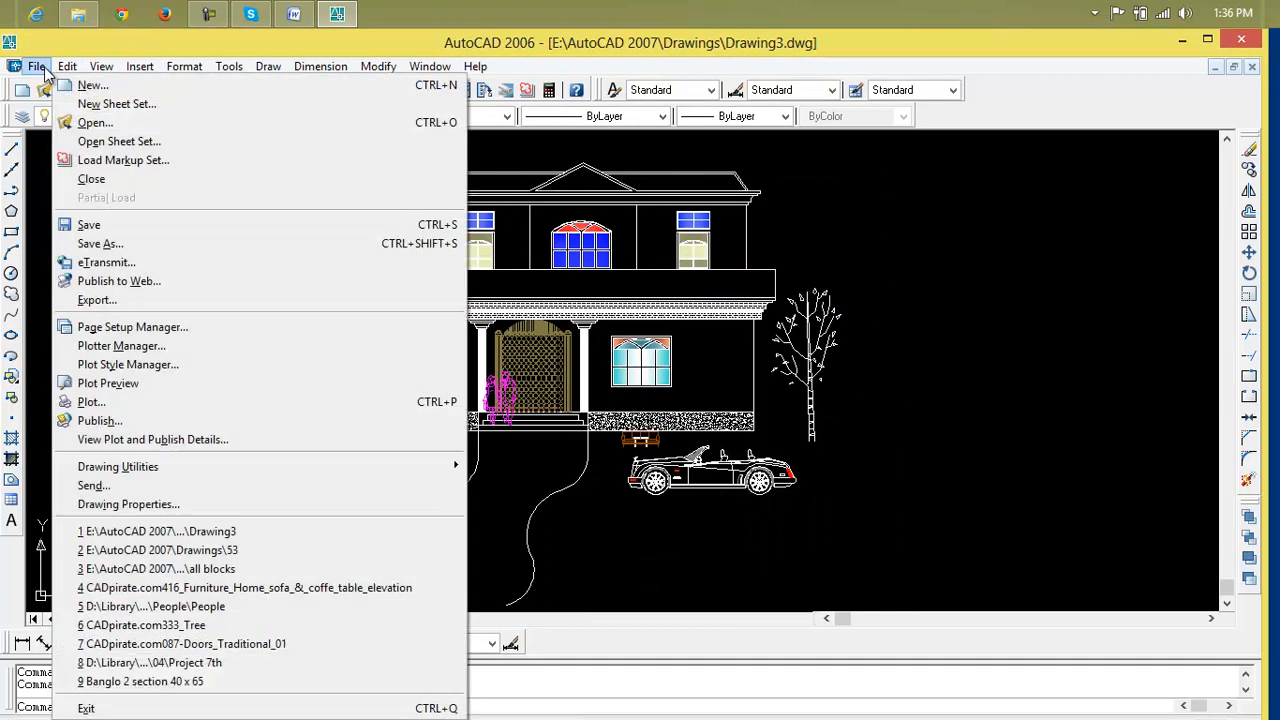
{"action": "left_click", "coordinate": [163, 190]}
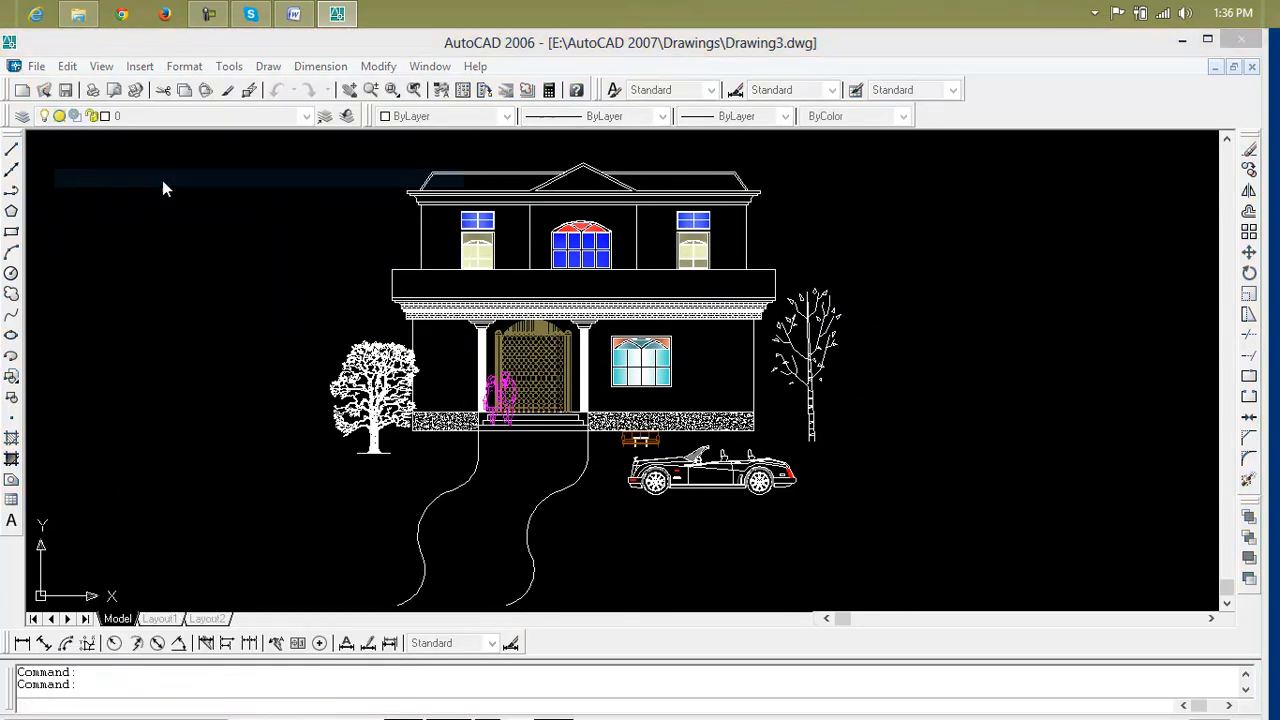
{"action": "left_click", "coordinate": [689, 437]}
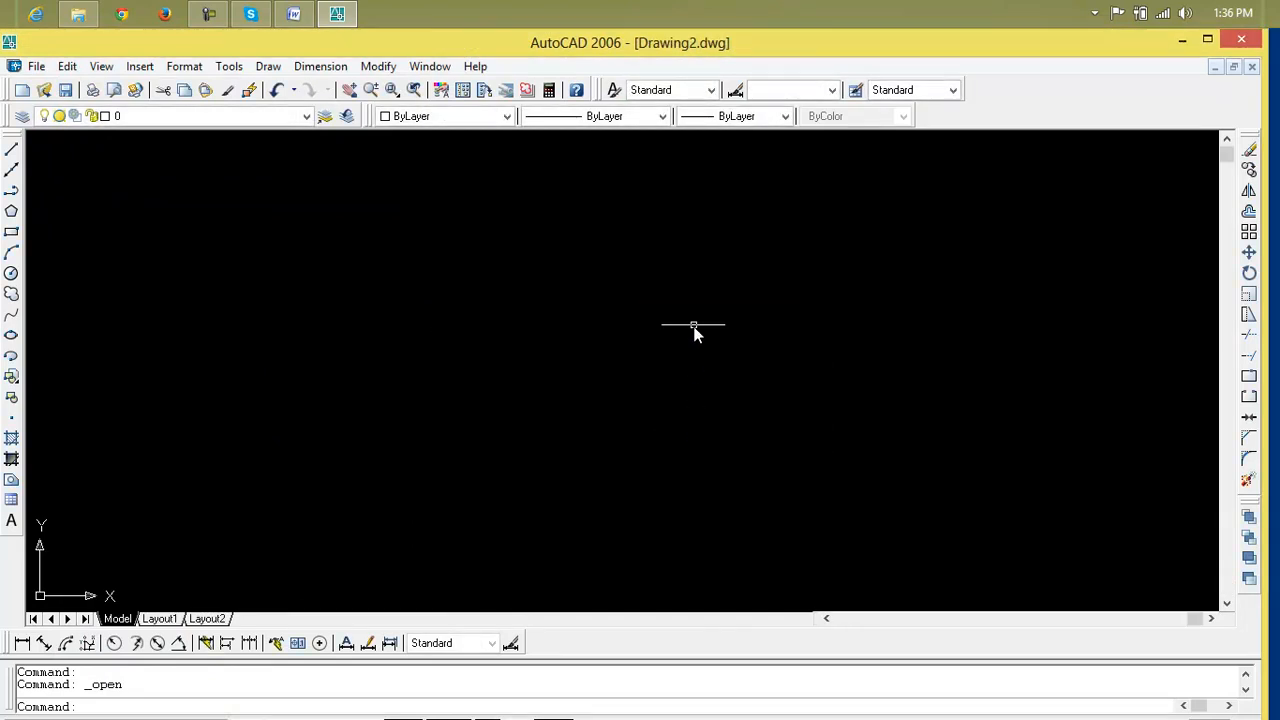
Step: Close the empty Drawing2 to return to Drawing1 with the circle and rectangles
{"action": "left_click", "coordinate": [36, 66]}
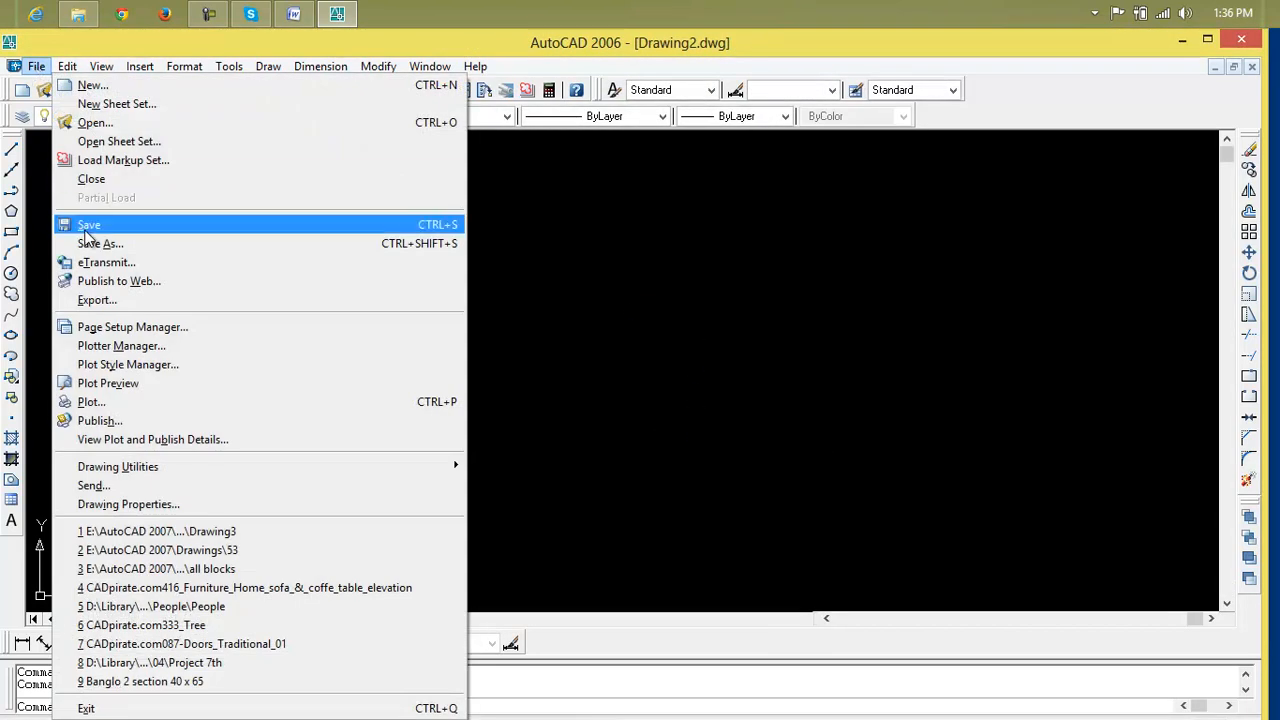
{"action": "left_click", "coordinate": [730, 244]}
{"action": "left_click", "coordinate": [1027, 322]}
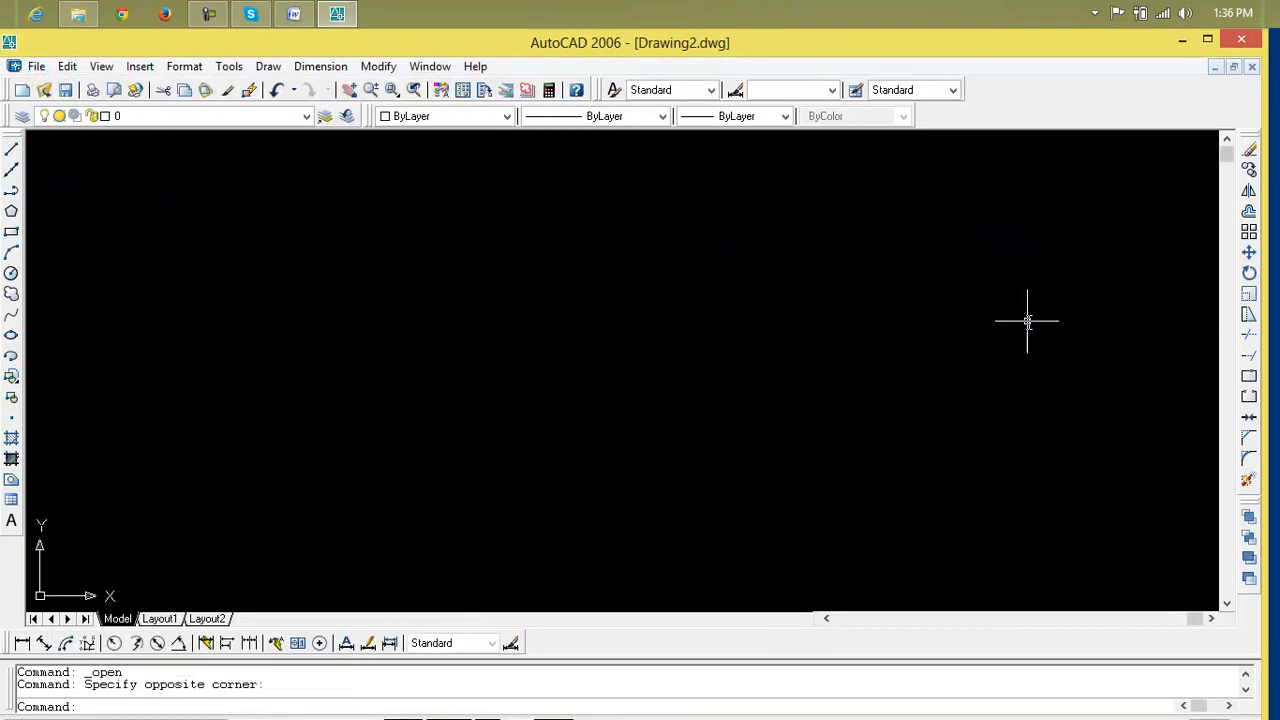
{"action": "left_click", "coordinate": [1251, 67]}
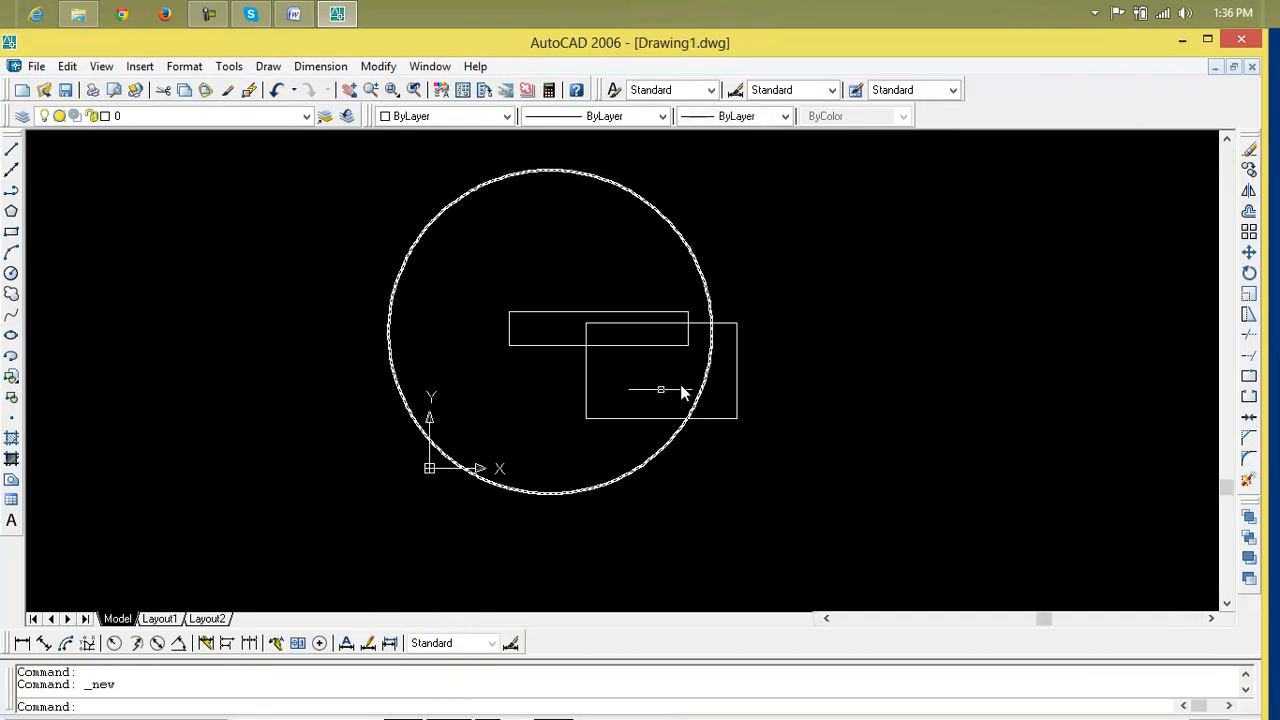
{"action": "scroll", "coordinate": [637, 285], "scroll_direction": "up", "scroll_amount": 2}
{"action": "scroll", "coordinate": [637, 285], "scroll_direction": "down", "scroll_amount": 3}
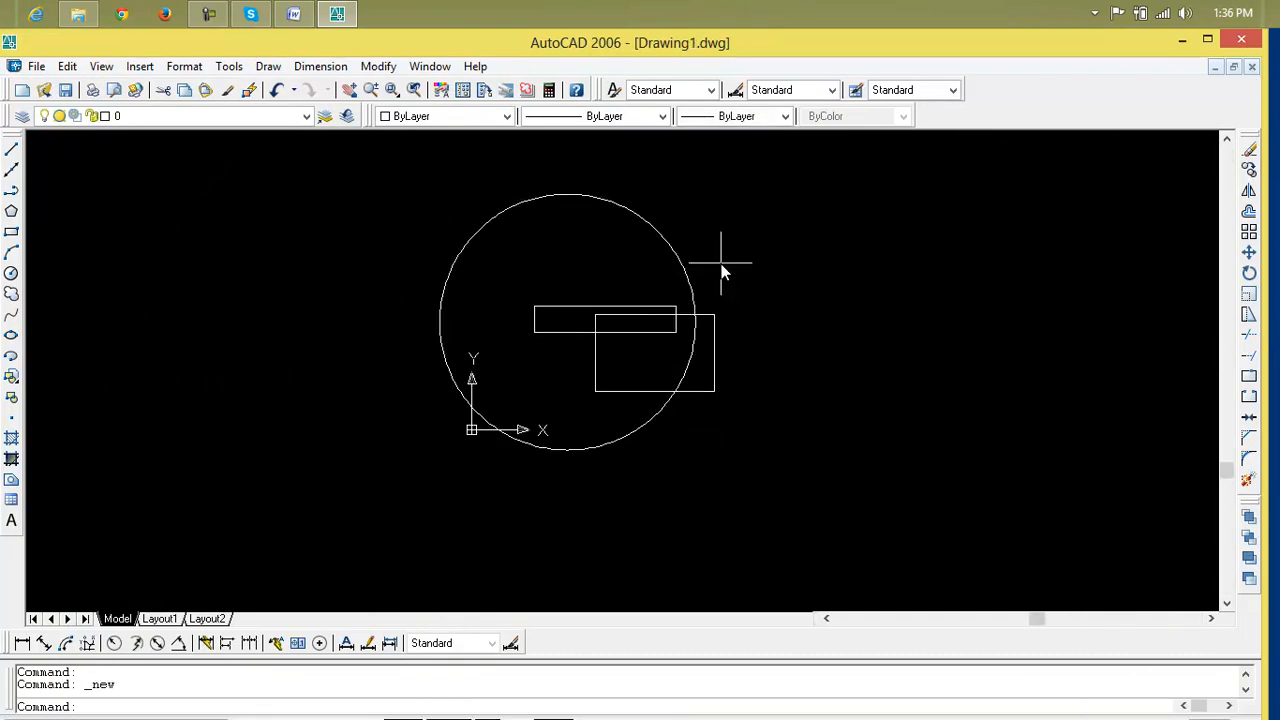
Step: Try to save Drawing1 in the Drawings folder as "home 123", clear the name and cancel the save
{"action": "left_click", "coordinate": [36, 66]}
{"action": "left_click", "coordinate": [77, 224]}
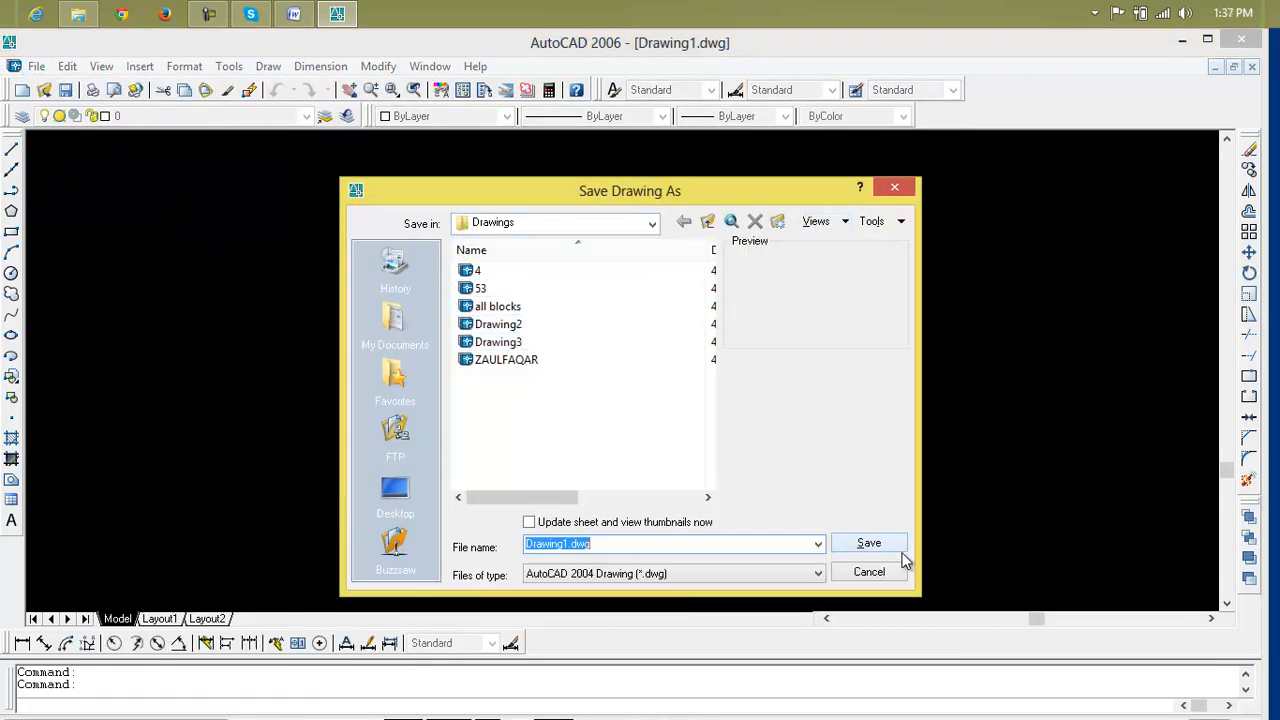
{"action": "left_click_drag", "start_coordinate": [600, 543], "coordinate": [516, 549]}
{"action": "type", "text": "d"}
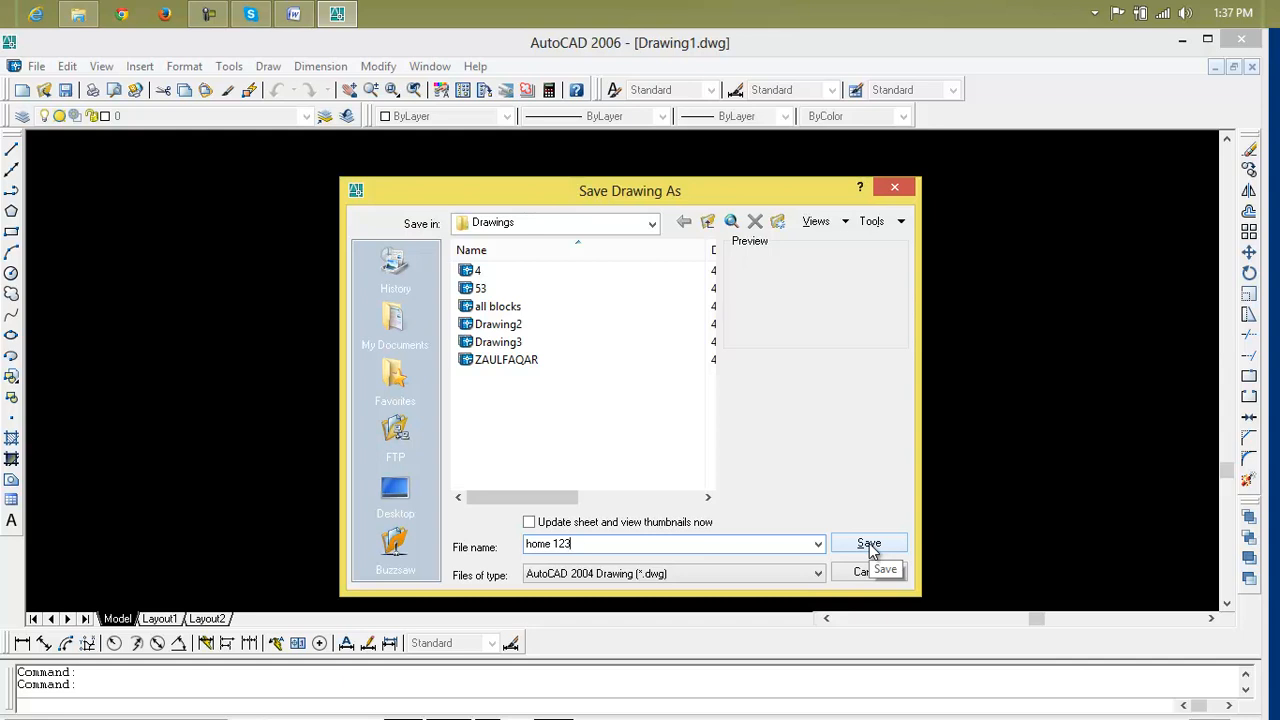
{"action": "left_click_drag", "start_coordinate": [708, 547], "coordinate": [483, 557]}
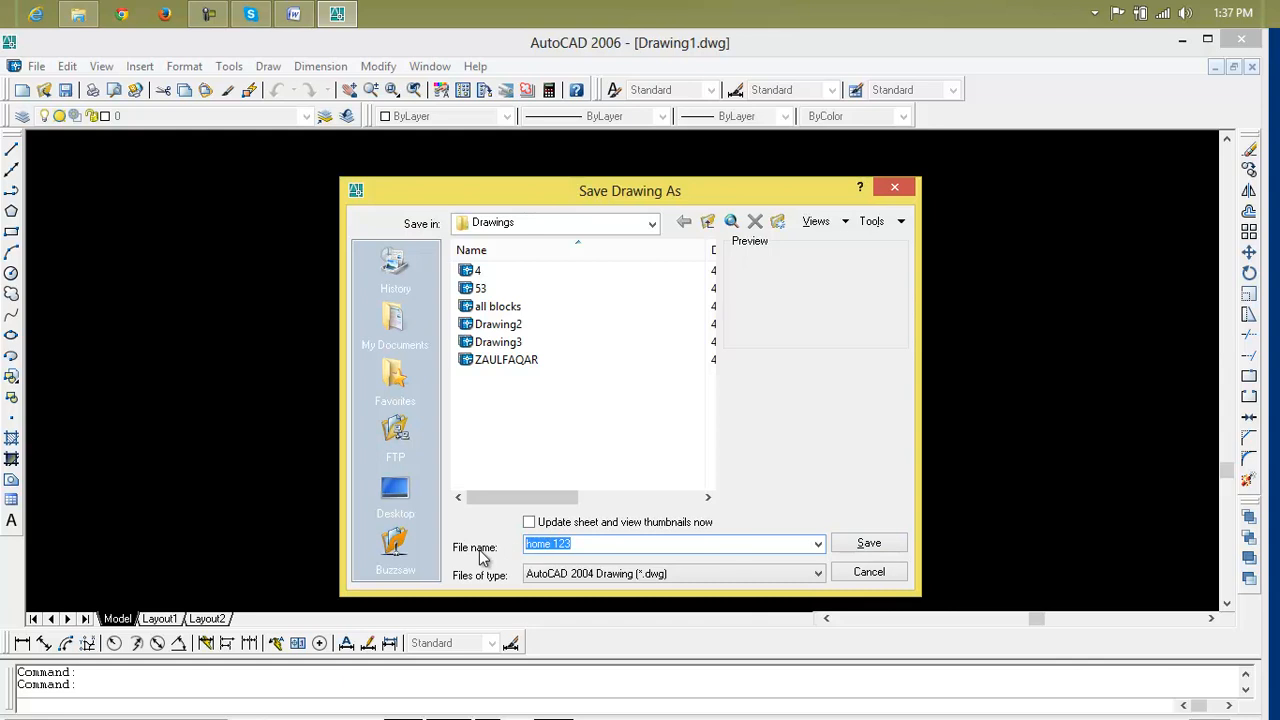
{"action": "key", "text": "BackSpace"}
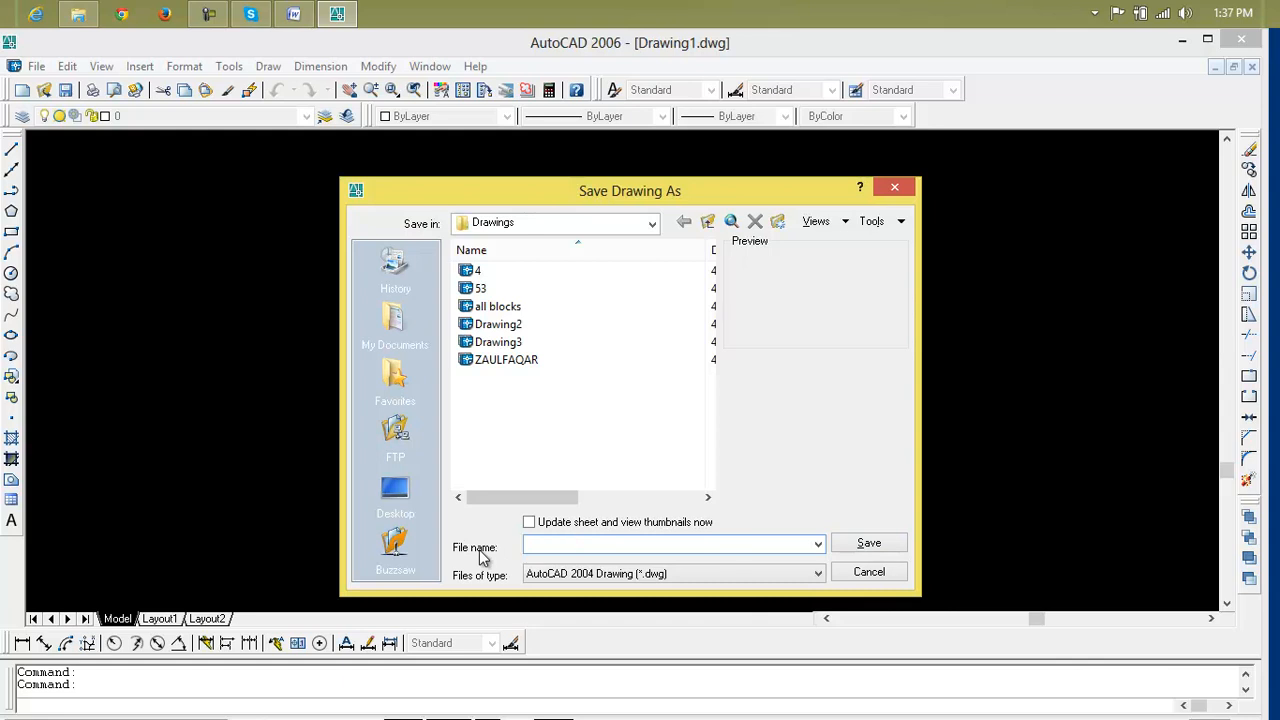
{"action": "left_click", "coordinate": [893, 190]}
{"action": "left_click", "coordinate": [36, 66]}
{"action": "left_click", "coordinate": [556, 252]}
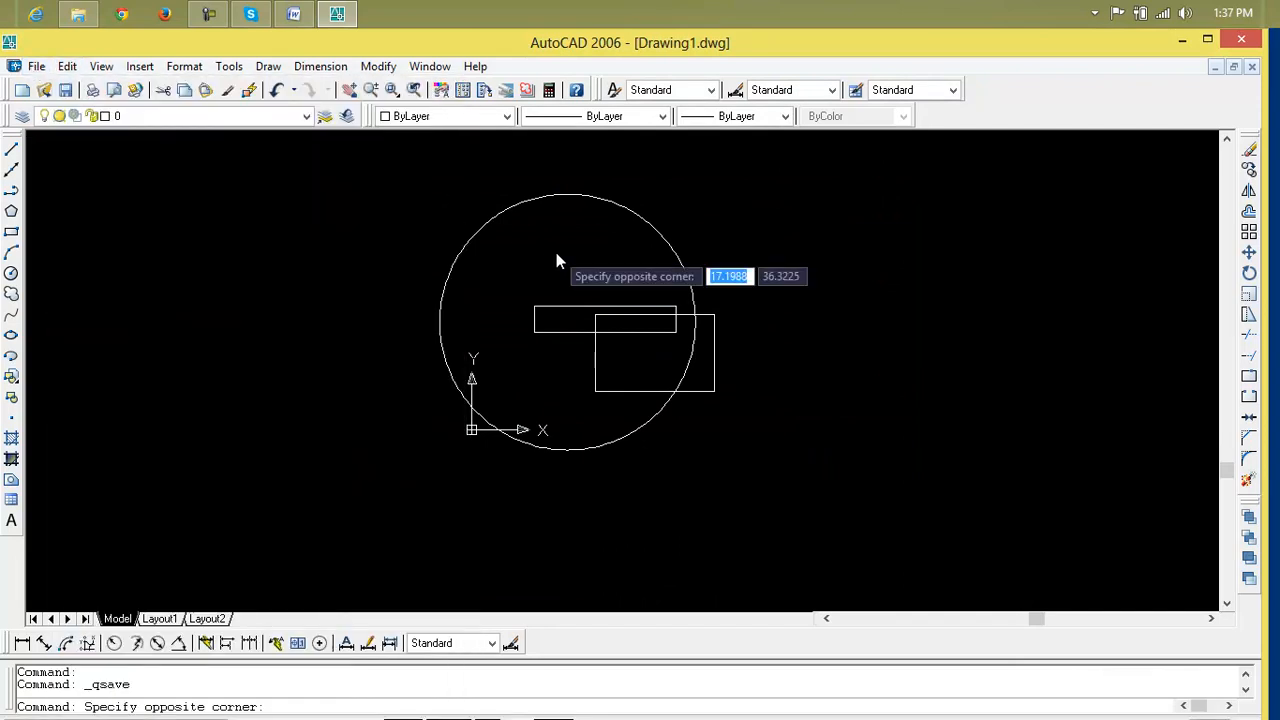
Step: View the Save Drawing As dialog for Drawing1 and dismiss it without saving
{"action": "left_click", "coordinate": [556, 252]}
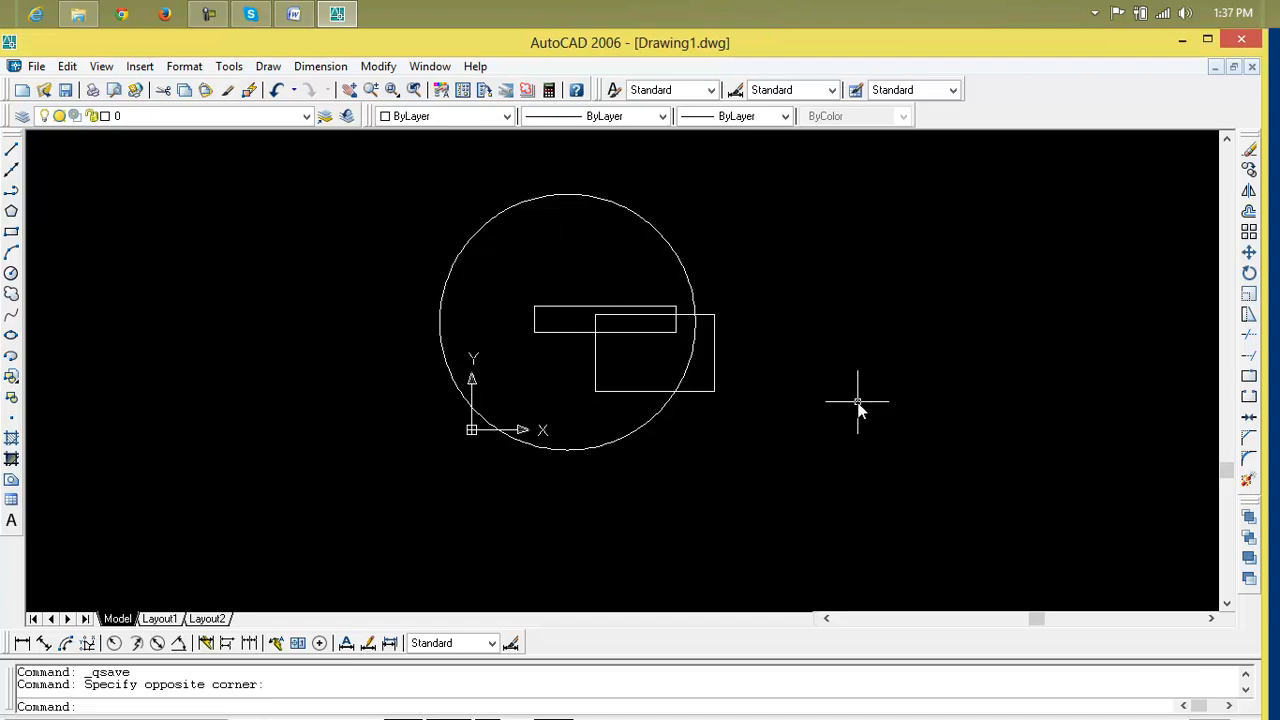
{"action": "left_click", "coordinate": [36, 66]}
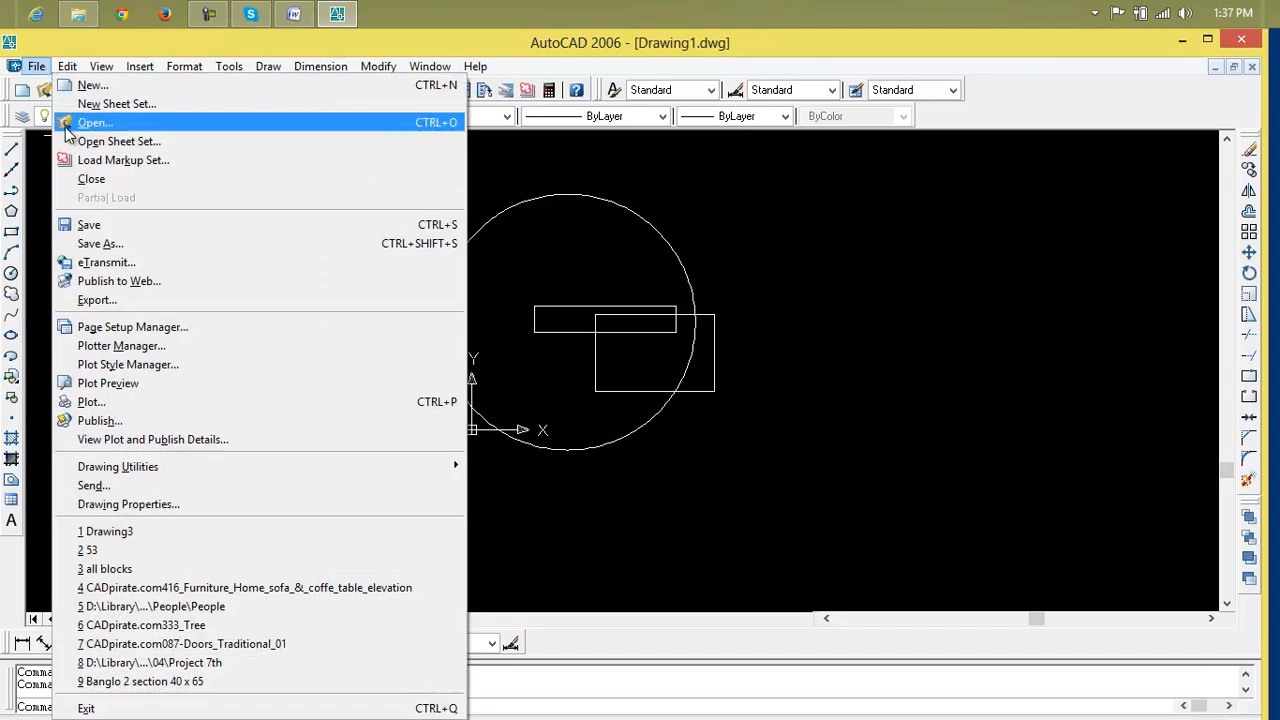
{"action": "left_click", "coordinate": [112, 247]}
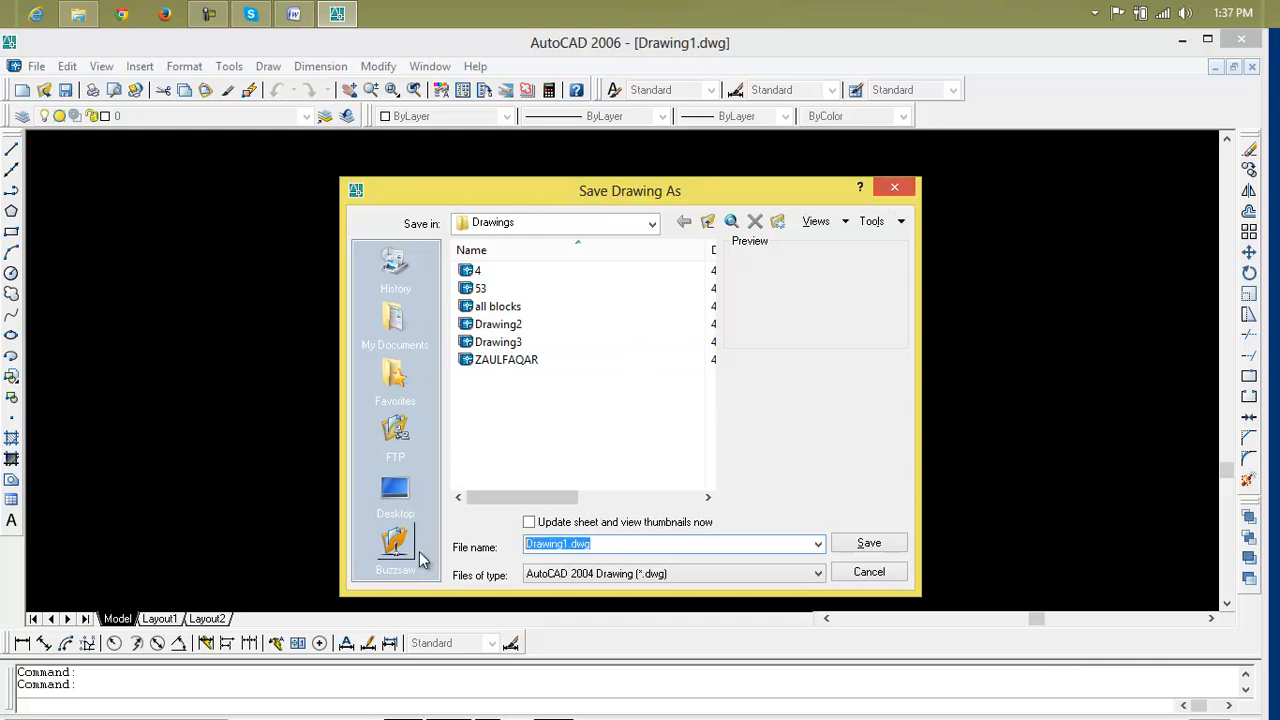
{"action": "left_click", "coordinate": [894, 188]}
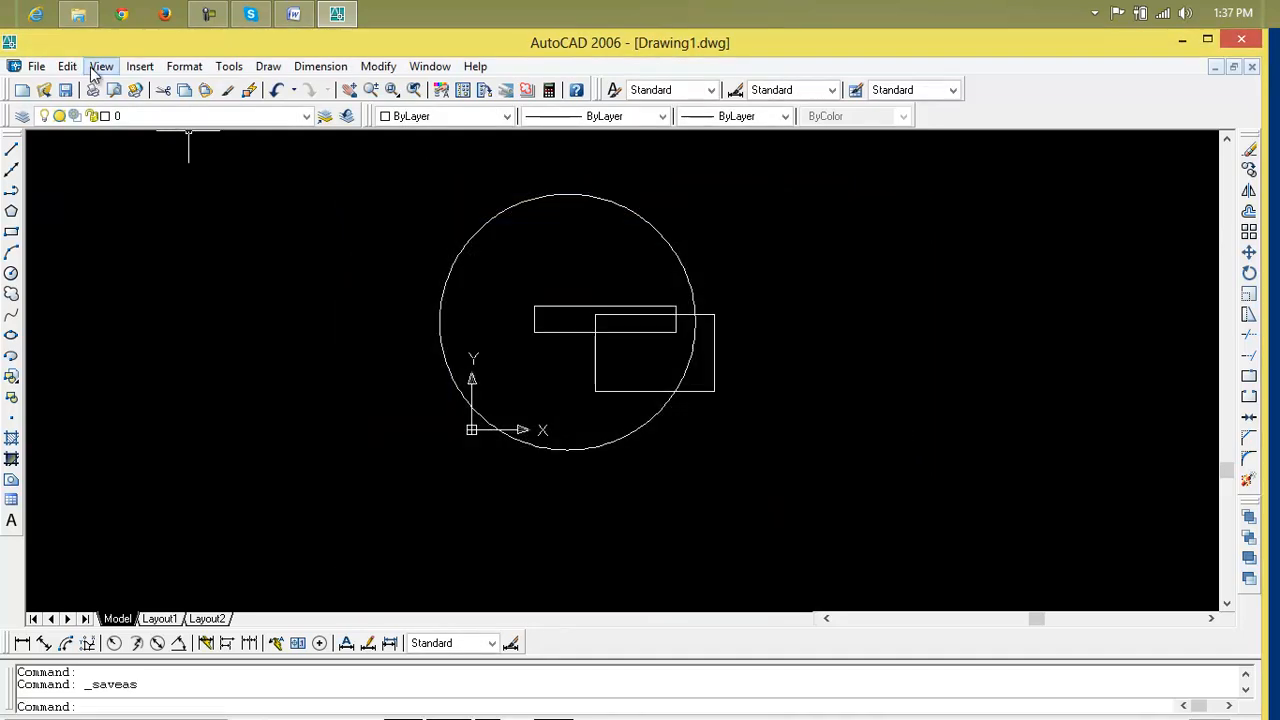
Step: Examine the file types offered for exporting Drawing1, keep Metafile (*.wmf) and dismiss the export
{"action": "left_click", "coordinate": [35, 66]}
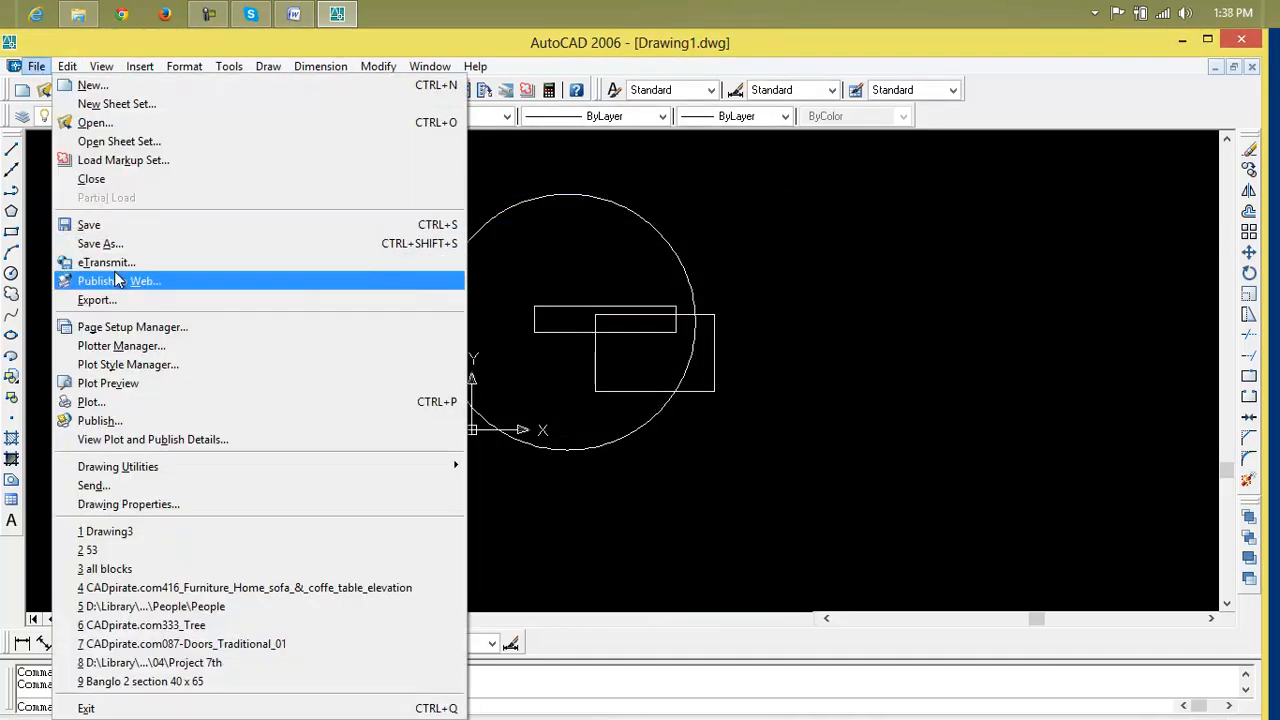
{"action": "left_click", "coordinate": [153, 303]}
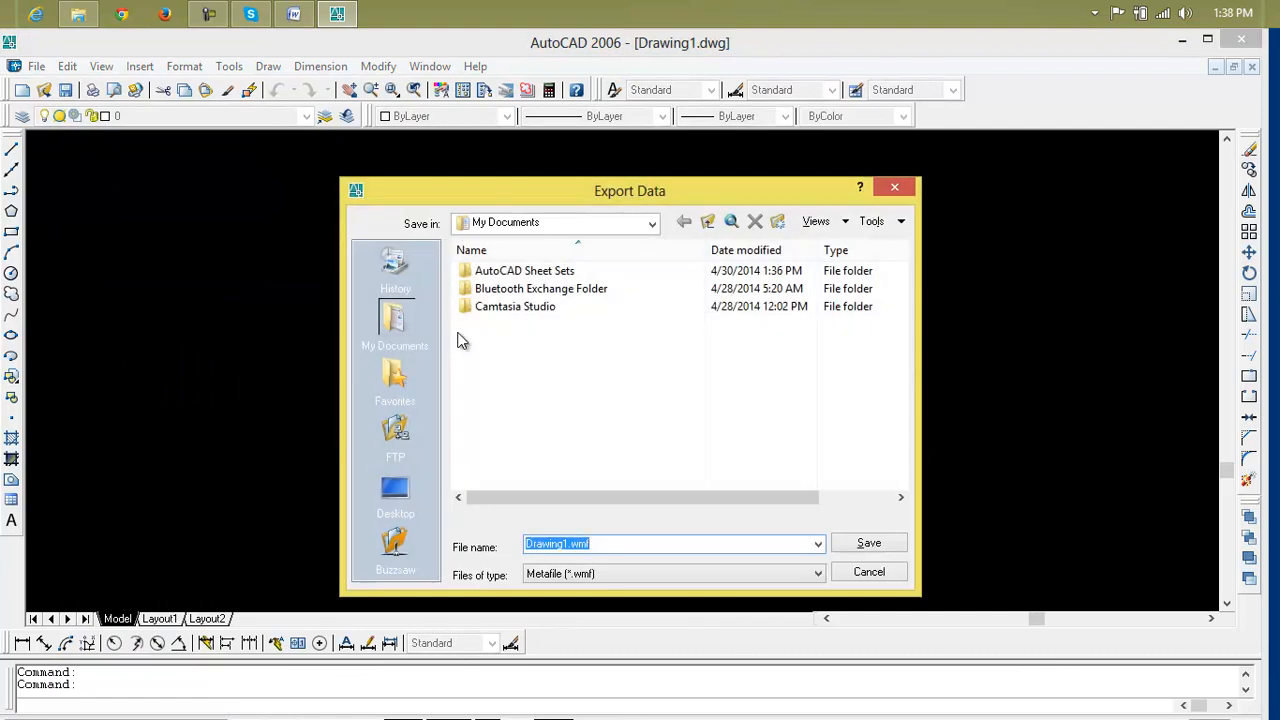
{"action": "left_click", "coordinate": [644, 572]}
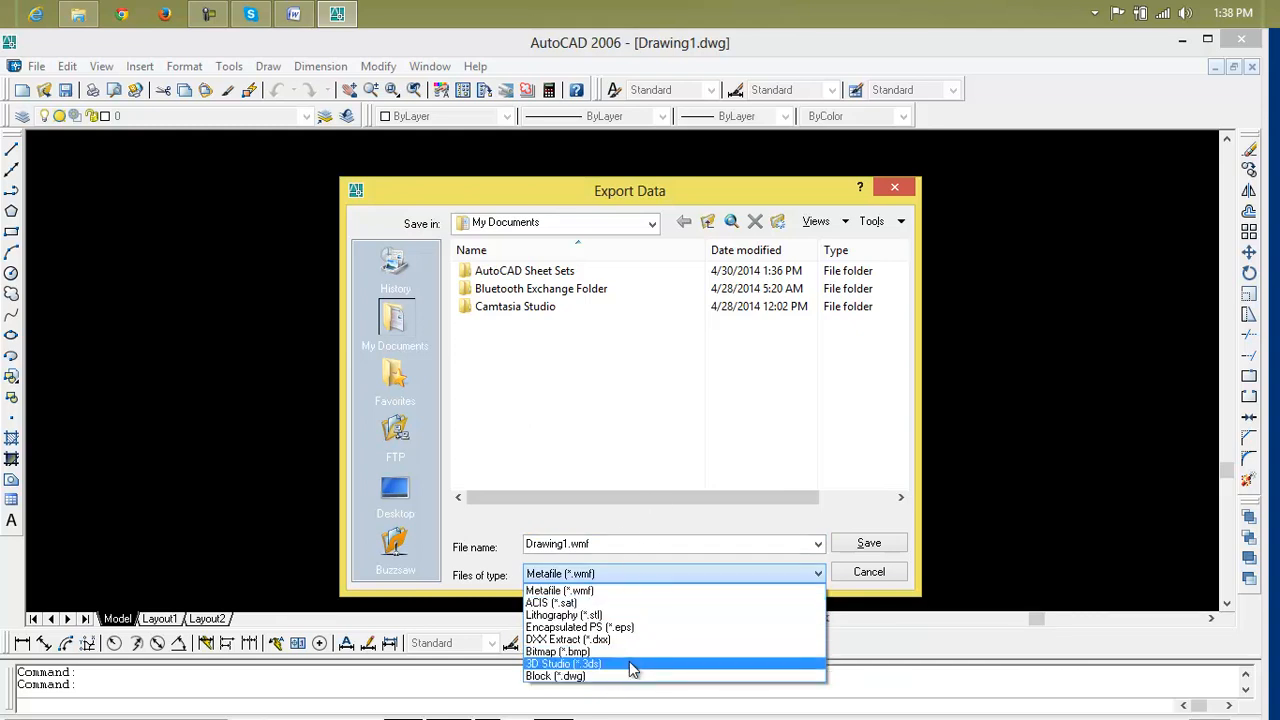
{"action": "left_click", "coordinate": [634, 455]}
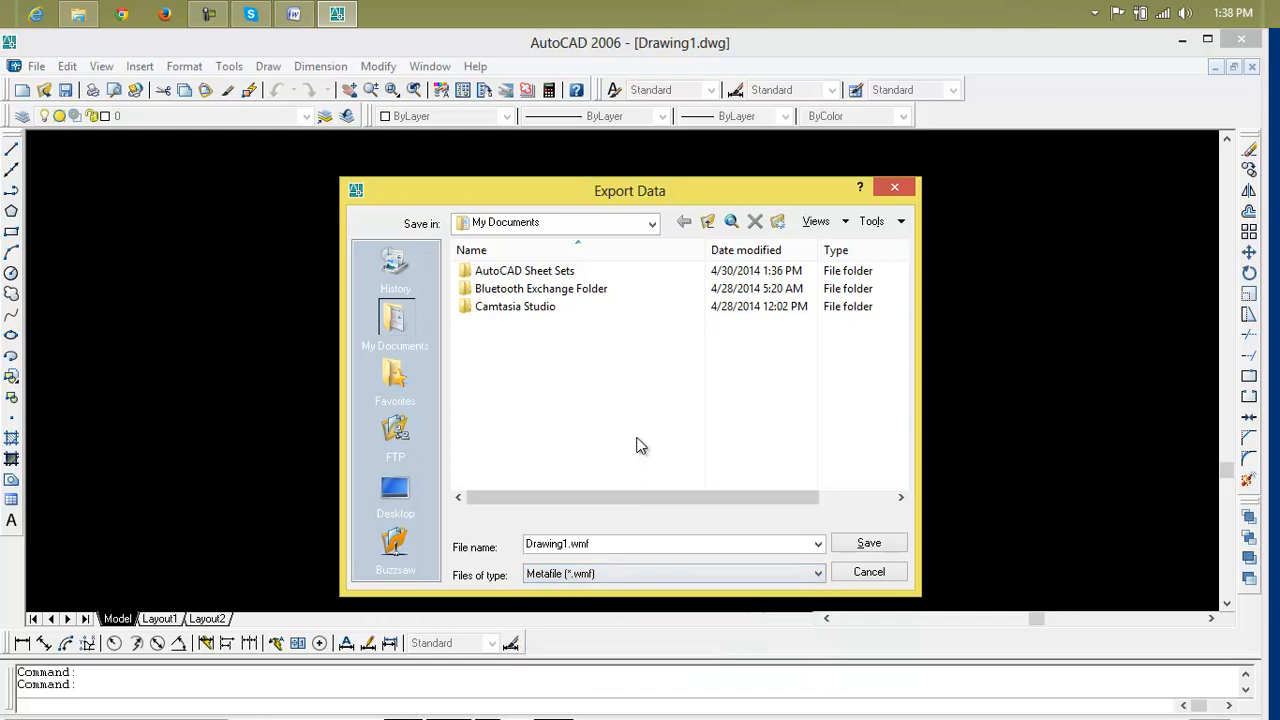
{"action": "left_click", "coordinate": [604, 575]}
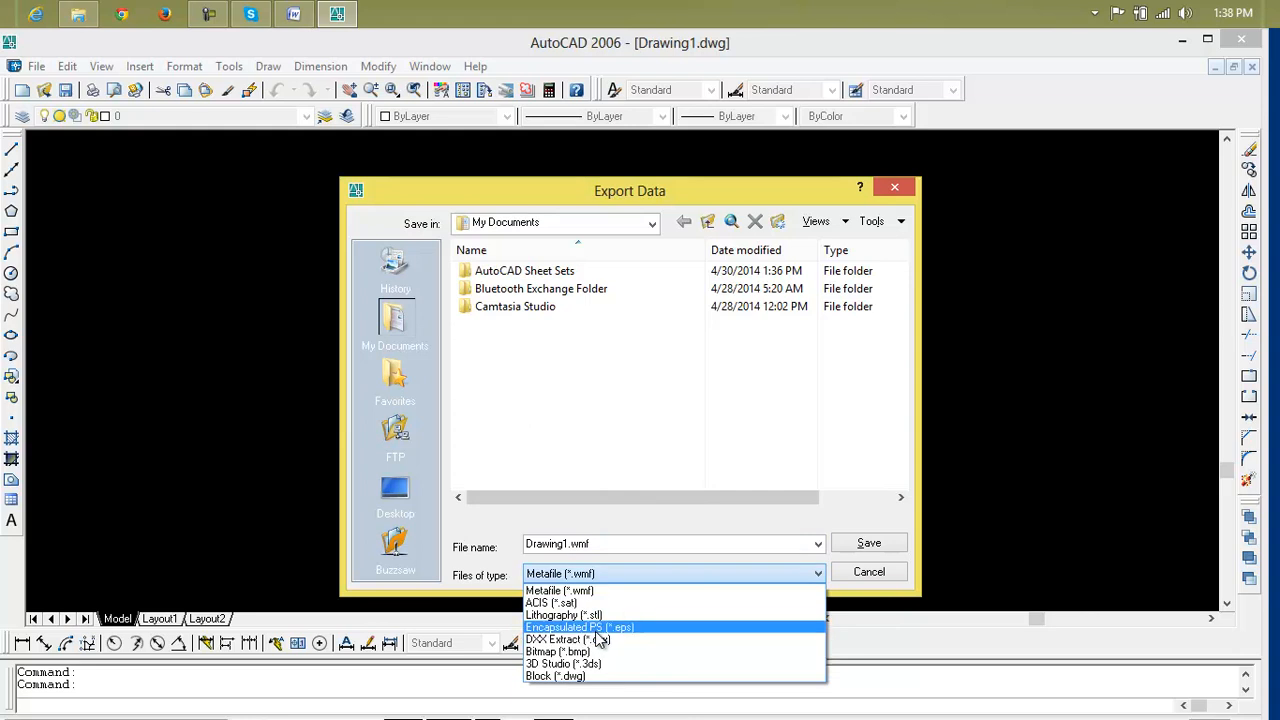
{"action": "left_click", "coordinate": [590, 591]}
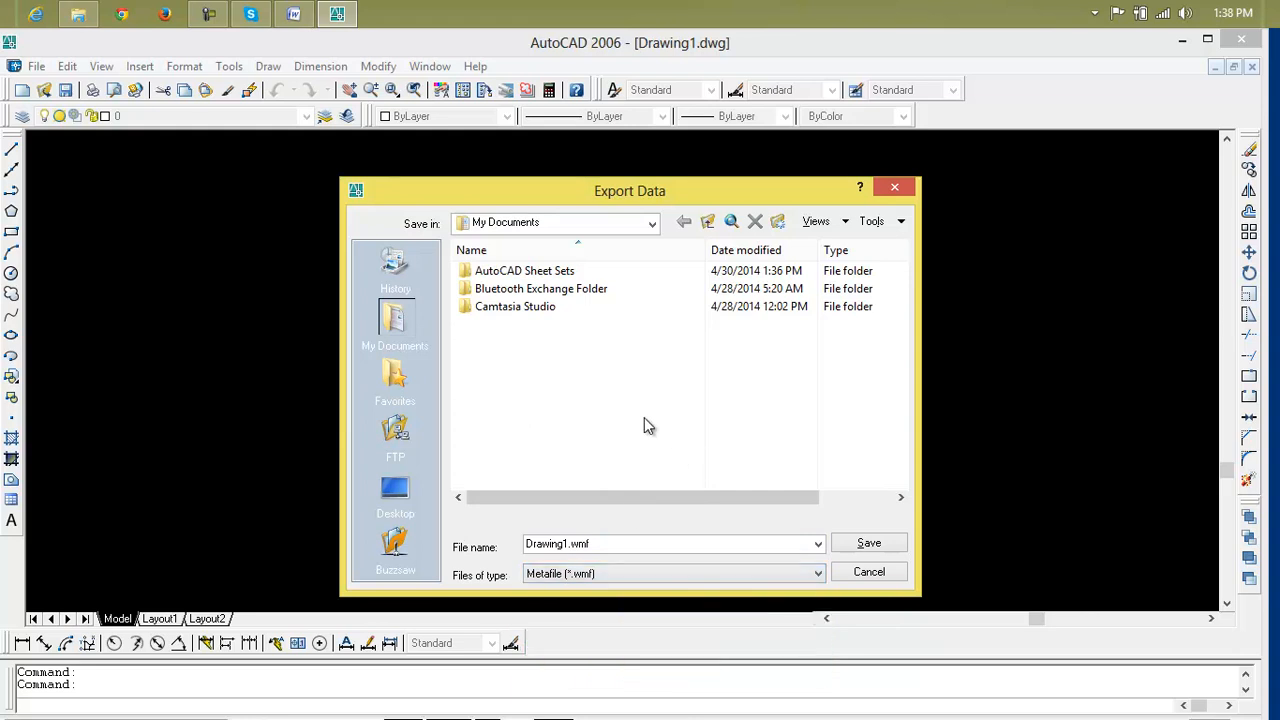
{"action": "left_click", "coordinate": [894, 187]}
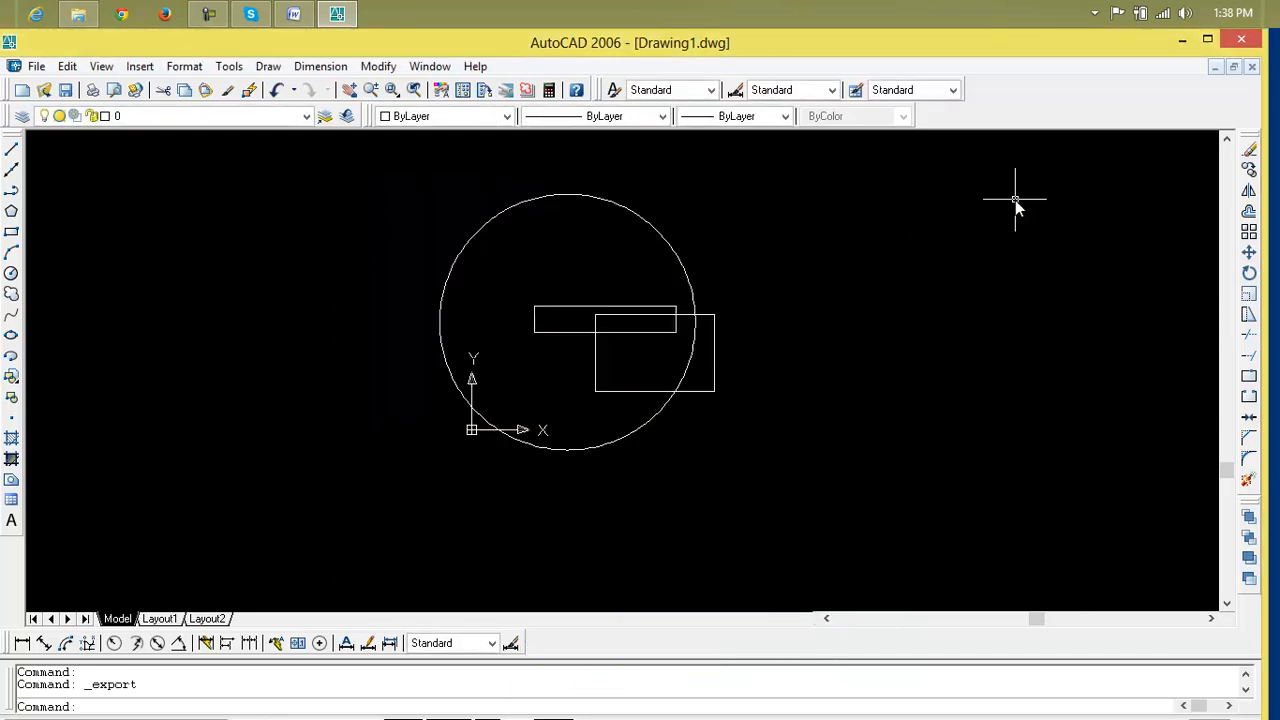
Step: Erase the circle and both rectangles from Drawing1
{"action": "left_click", "coordinate": [793, 189]}
{"action": "left_click", "coordinate": [376, 458]}
{"action": "key", "text": "Delete"}
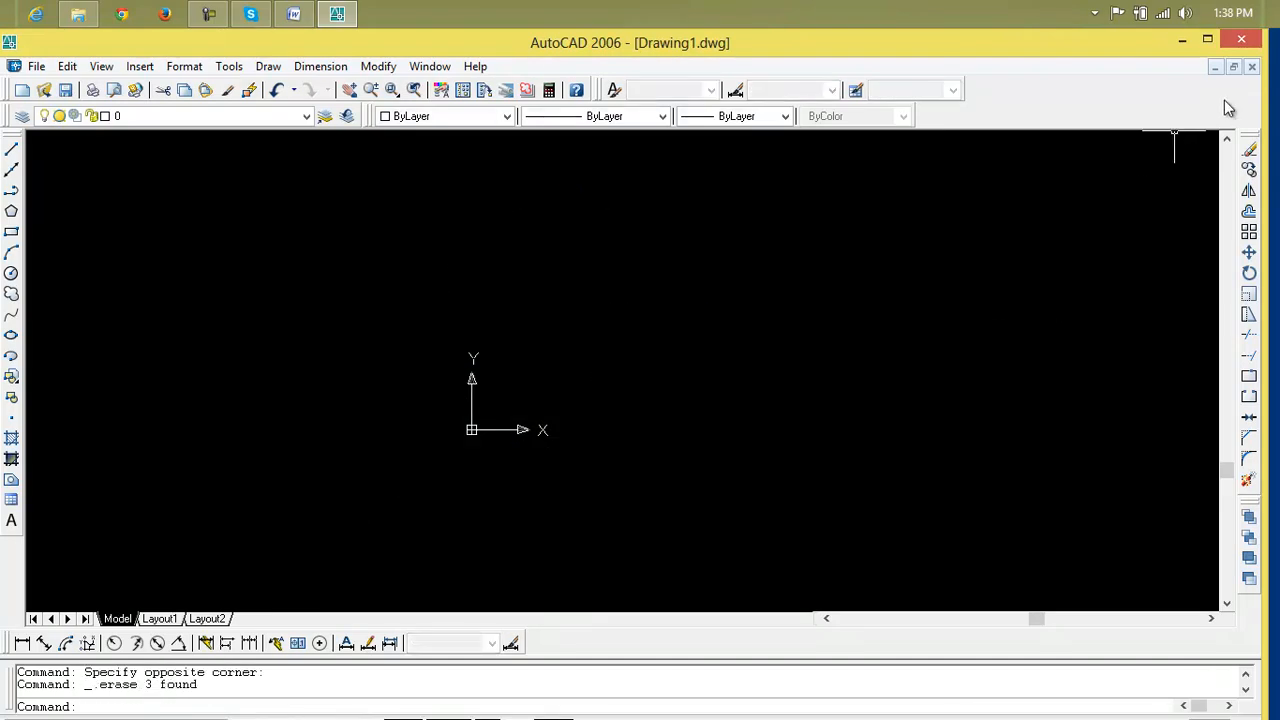
Step: Open the Drawing3 house elevation from the Drawings folder
{"action": "key", "text": "ctrl+o"}
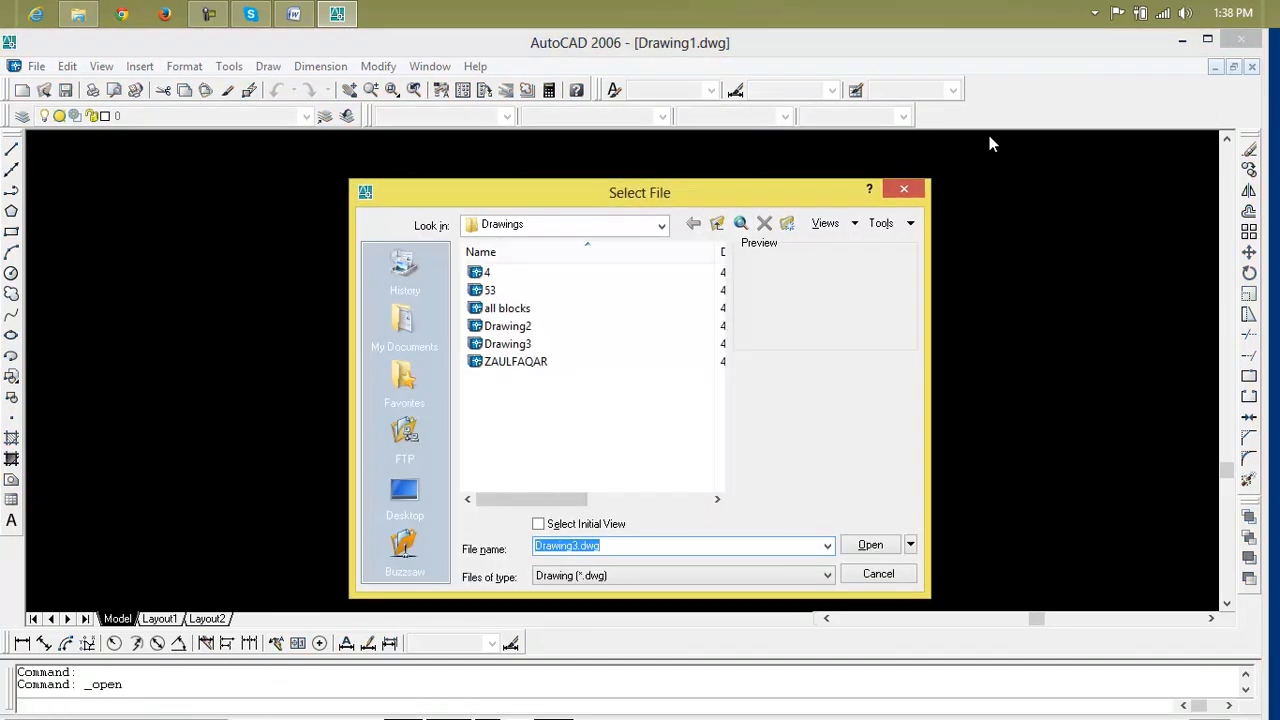
{"action": "left_click", "coordinate": [556, 291]}
{"action": "left_click", "coordinate": [563, 274]}
{"action": "left_click", "coordinate": [588, 344]}
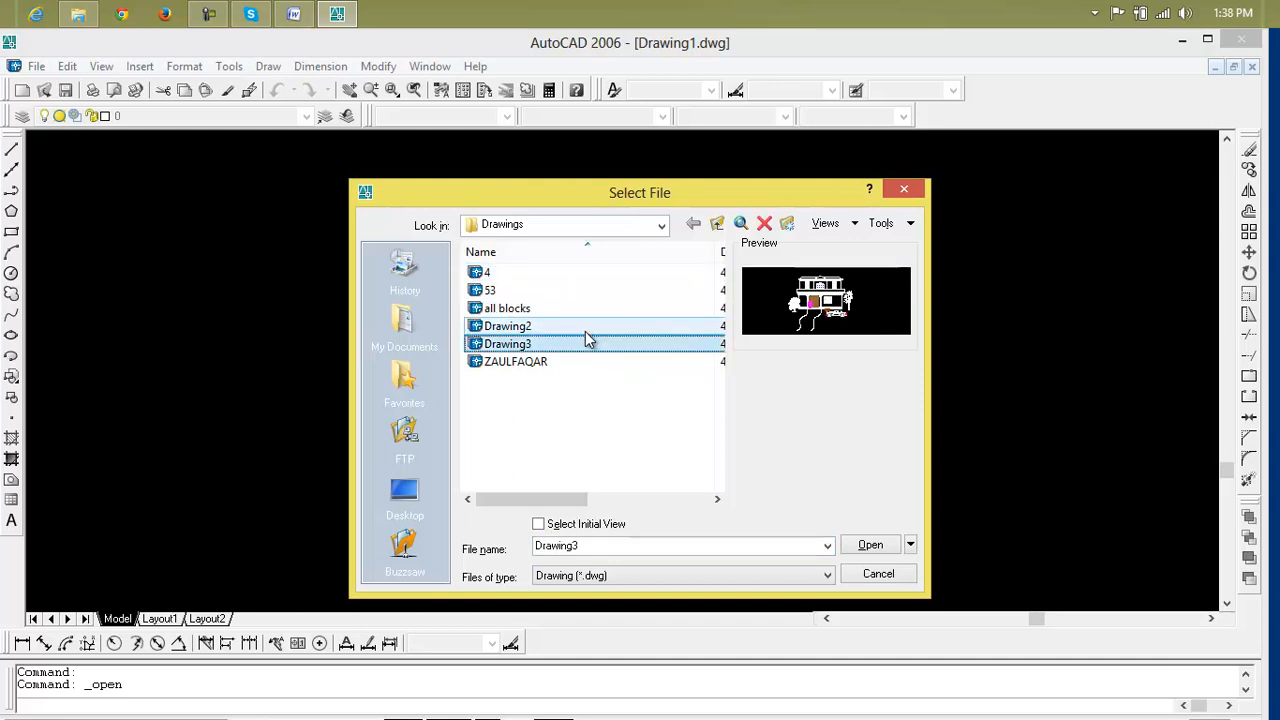
{"action": "left_click", "coordinate": [870, 545]}
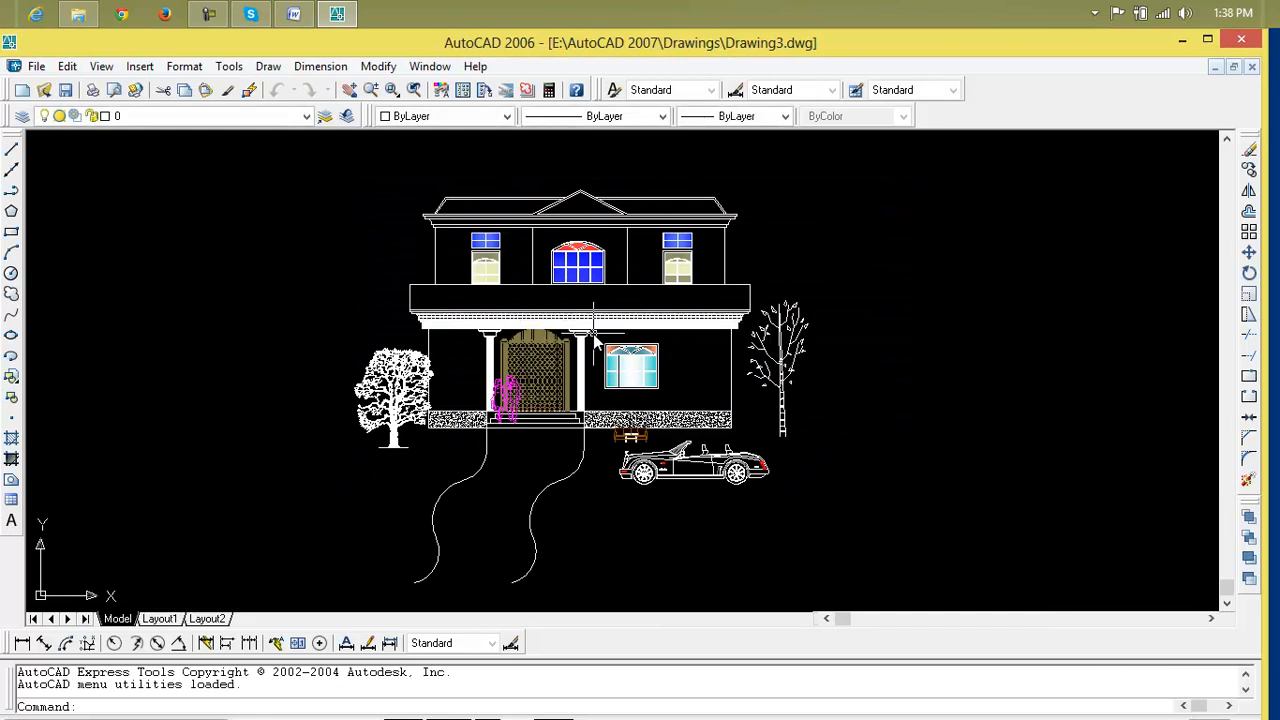
{"action": "scroll", "coordinate": [594, 341], "scroll_direction": "up", "scroll_amount": 2}
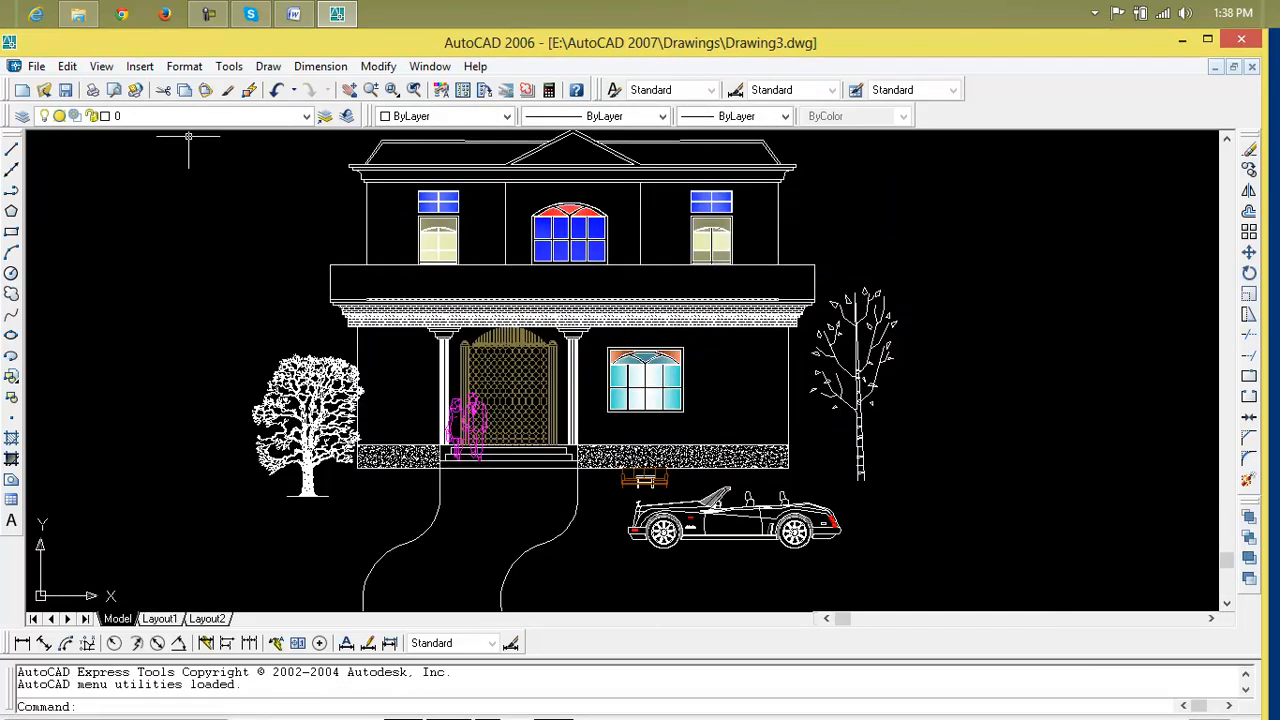
Step: Examine the file types offered for saving Drawing3 under another format and dismiss the dialog without saving
{"action": "left_click", "coordinate": [35, 66]}
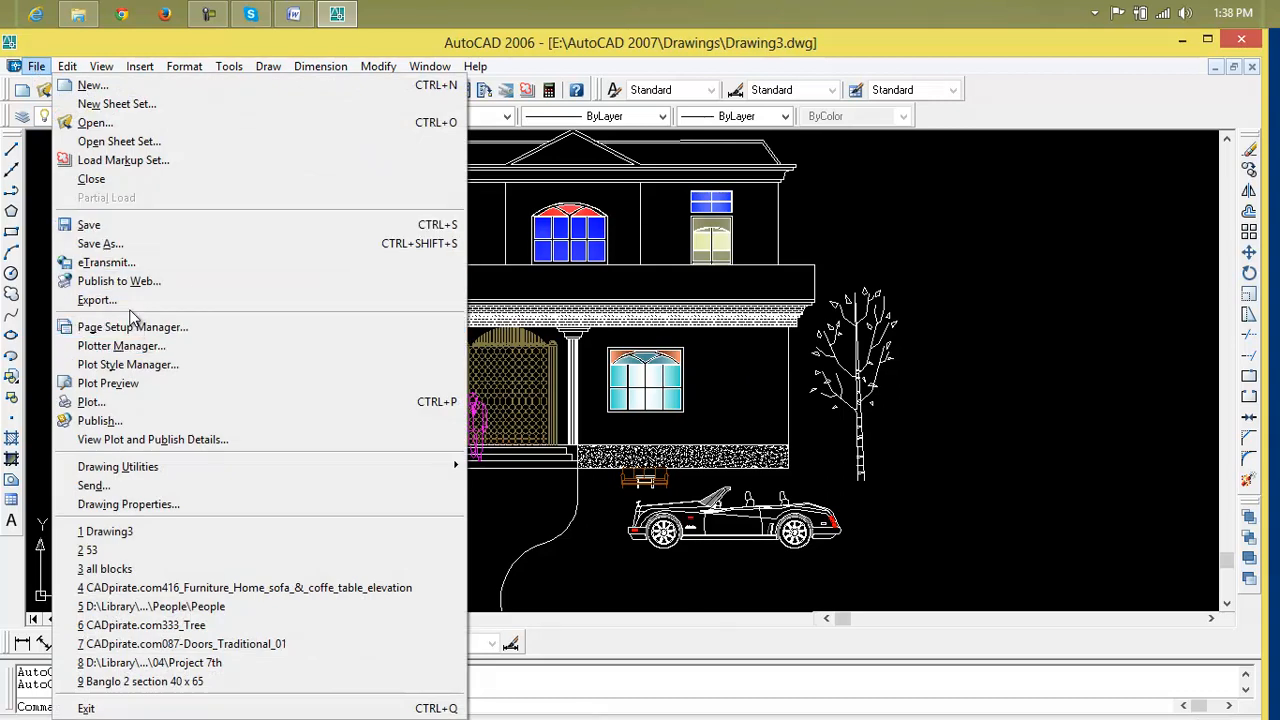
{"action": "left_click", "coordinate": [133, 245]}
{"action": "left_click", "coordinate": [720, 572]}
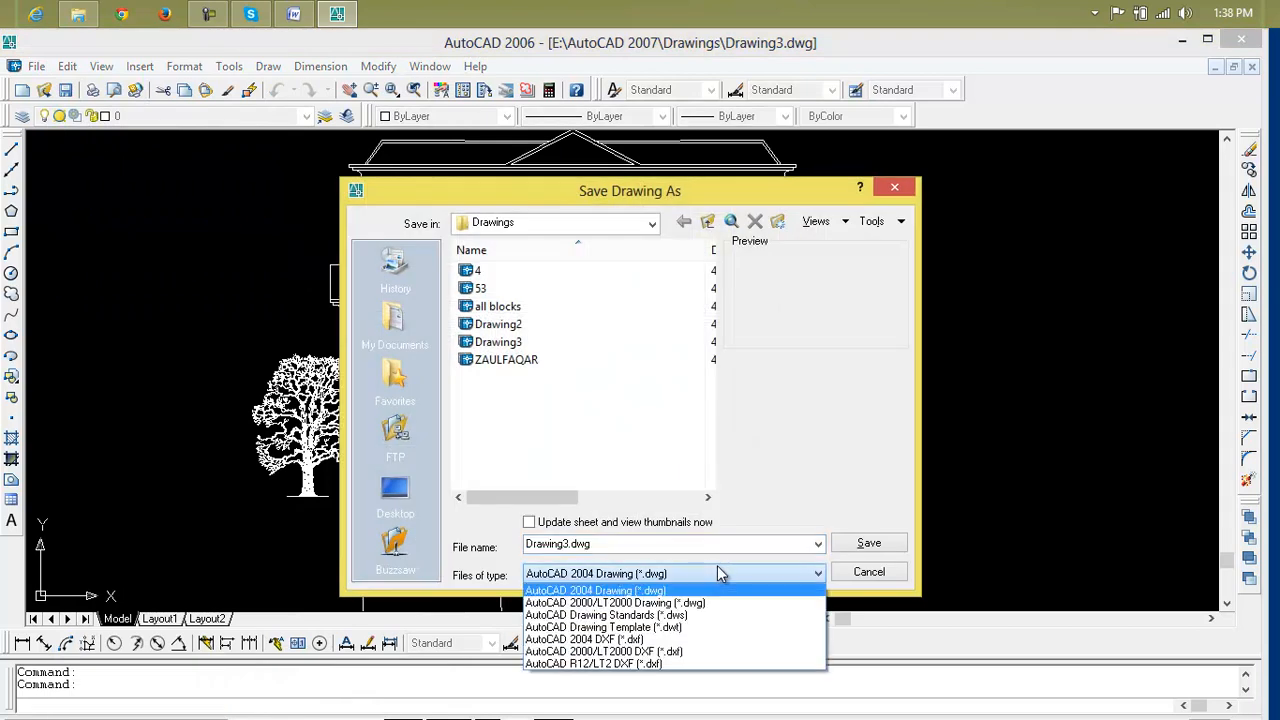
{"action": "left_click", "coordinate": [720, 572]}
{"action": "left_click", "coordinate": [666, 572]}
{"action": "left_click", "coordinate": [770, 250]}
{"action": "left_click", "coordinate": [894, 187]}
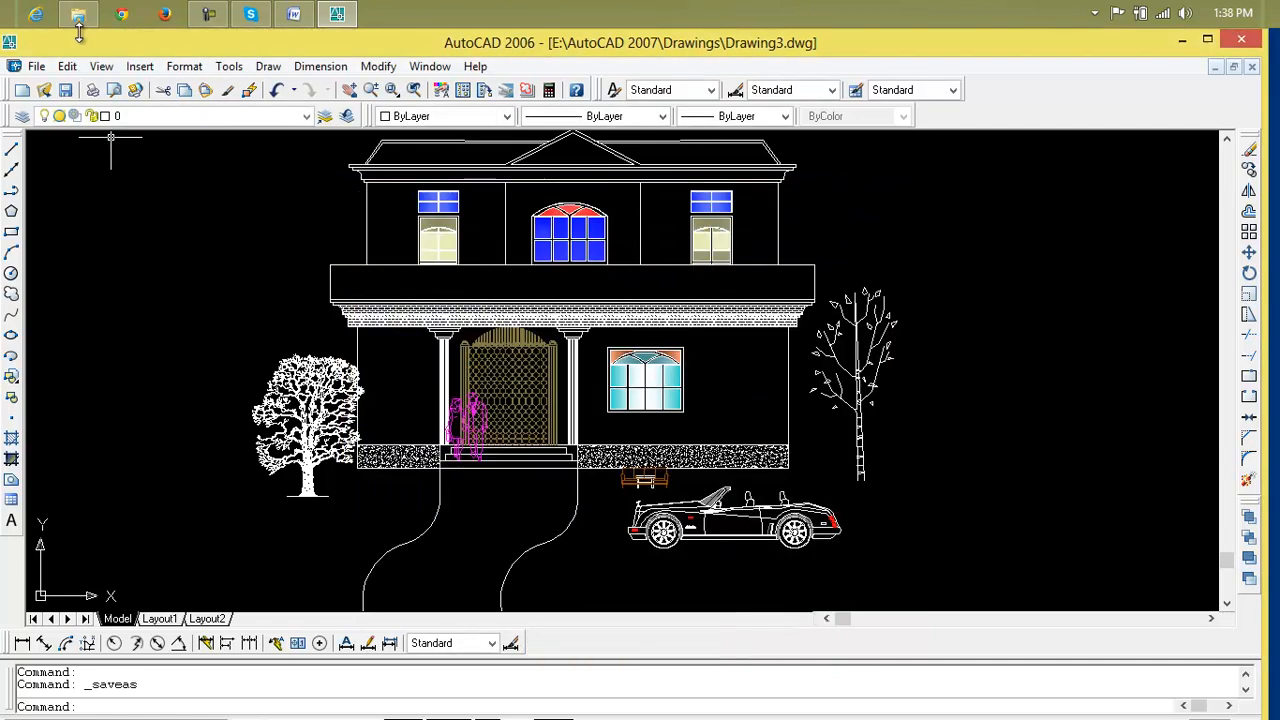
Step: Set up an export of Drawing3 to the Desktop as the bitmap file Drawing3.bmp
{"action": "left_click", "coordinate": [36, 66]}
{"action": "left_click", "coordinate": [85, 299]}
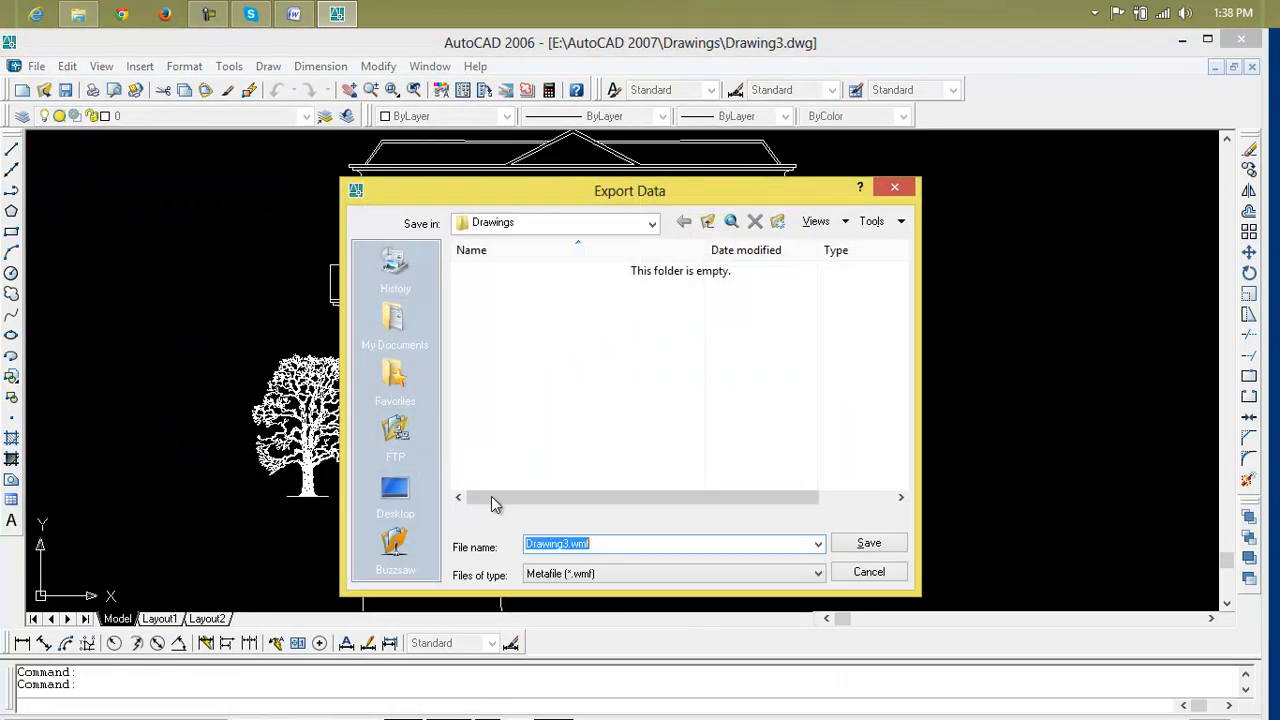
{"action": "left_click", "coordinate": [600, 574]}
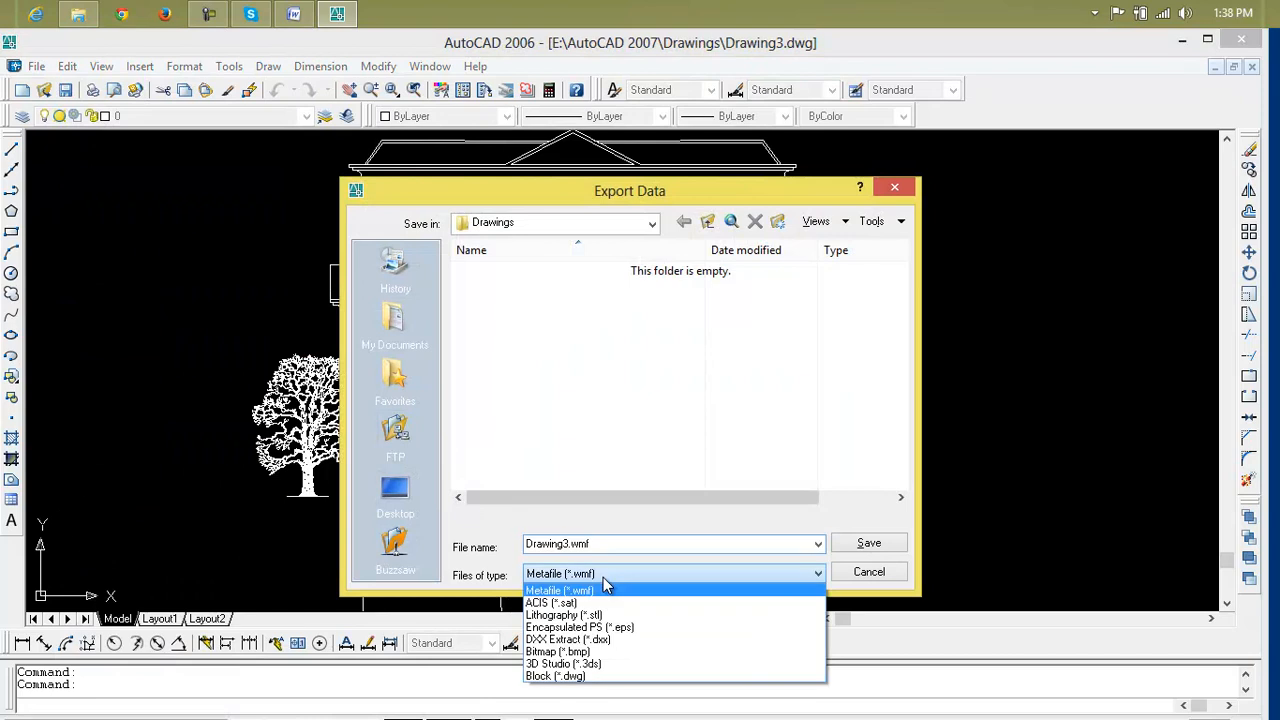
{"action": "left_click", "coordinate": [597, 652]}
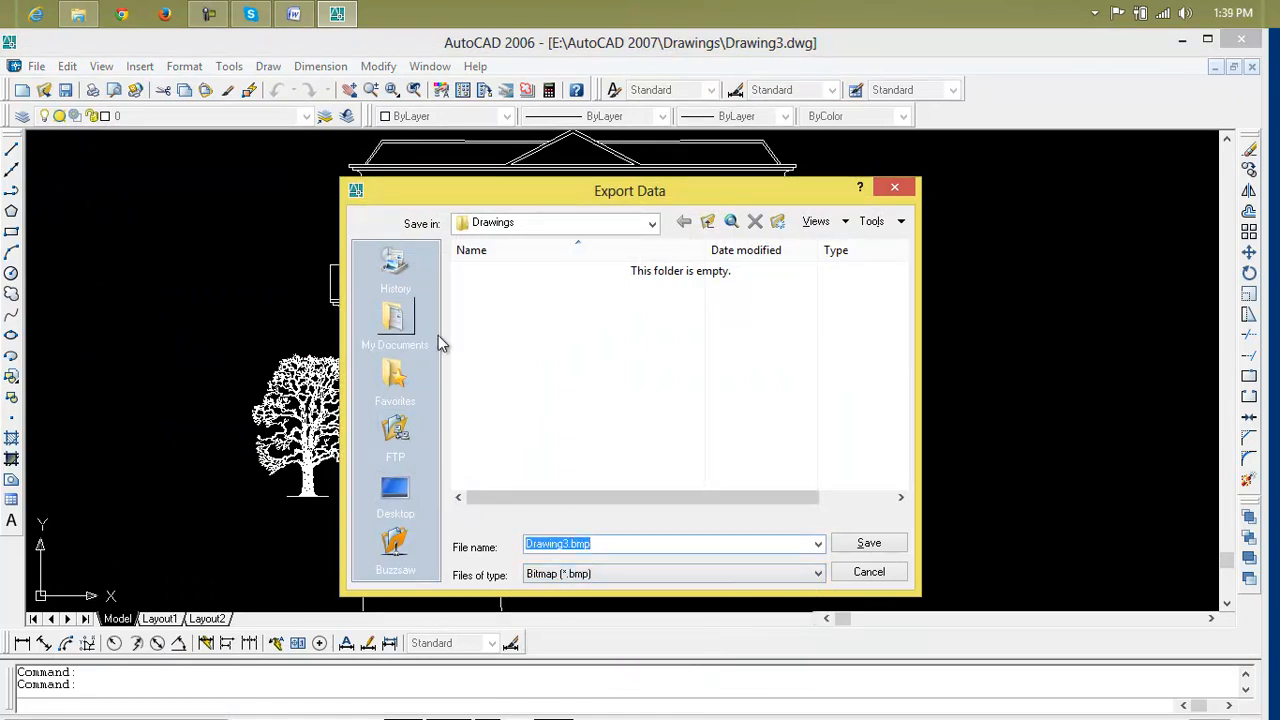
{"action": "left_click", "coordinate": [402, 490]}
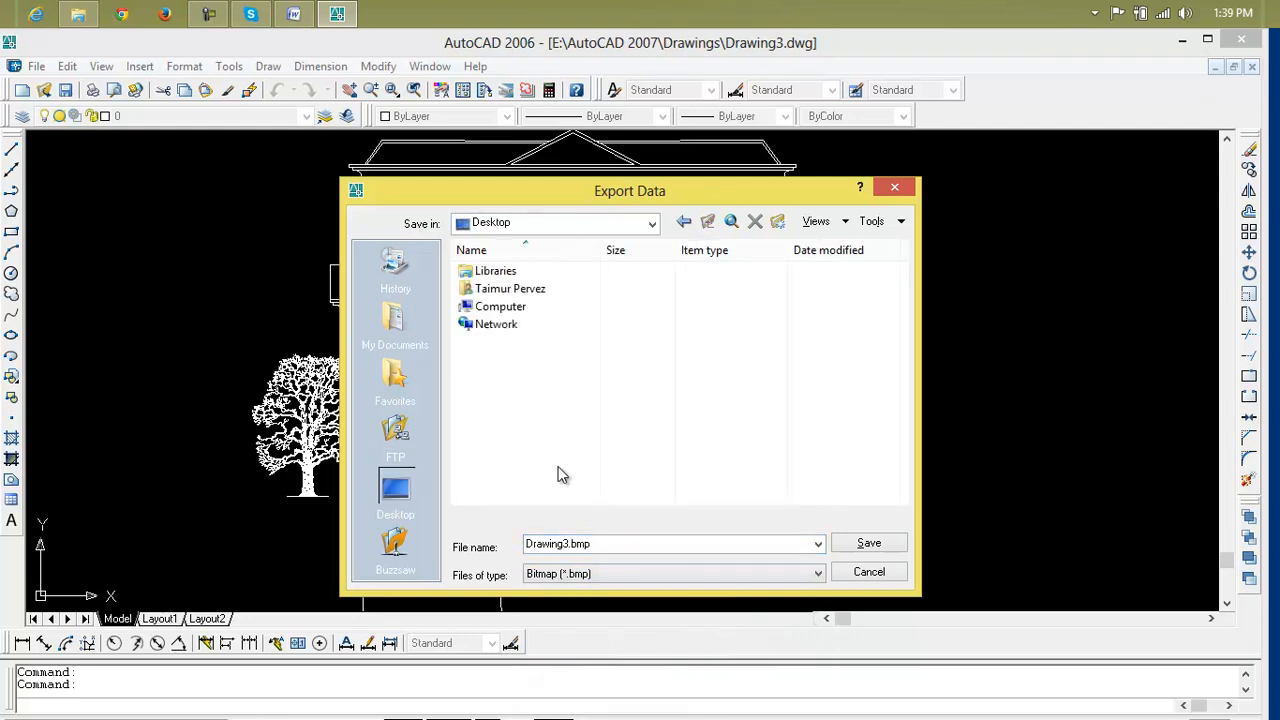
{"action": "double_click", "coordinate": [606, 546]}
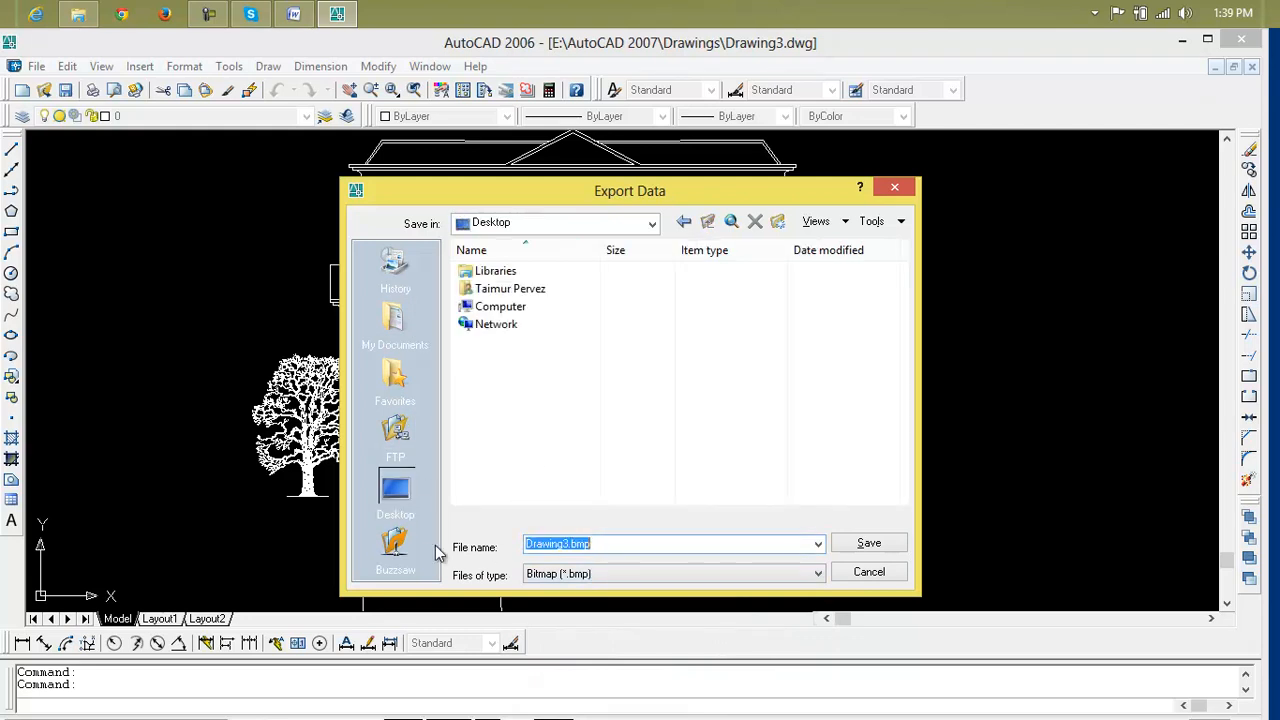
{"action": "left_click", "coordinate": [866, 546]}
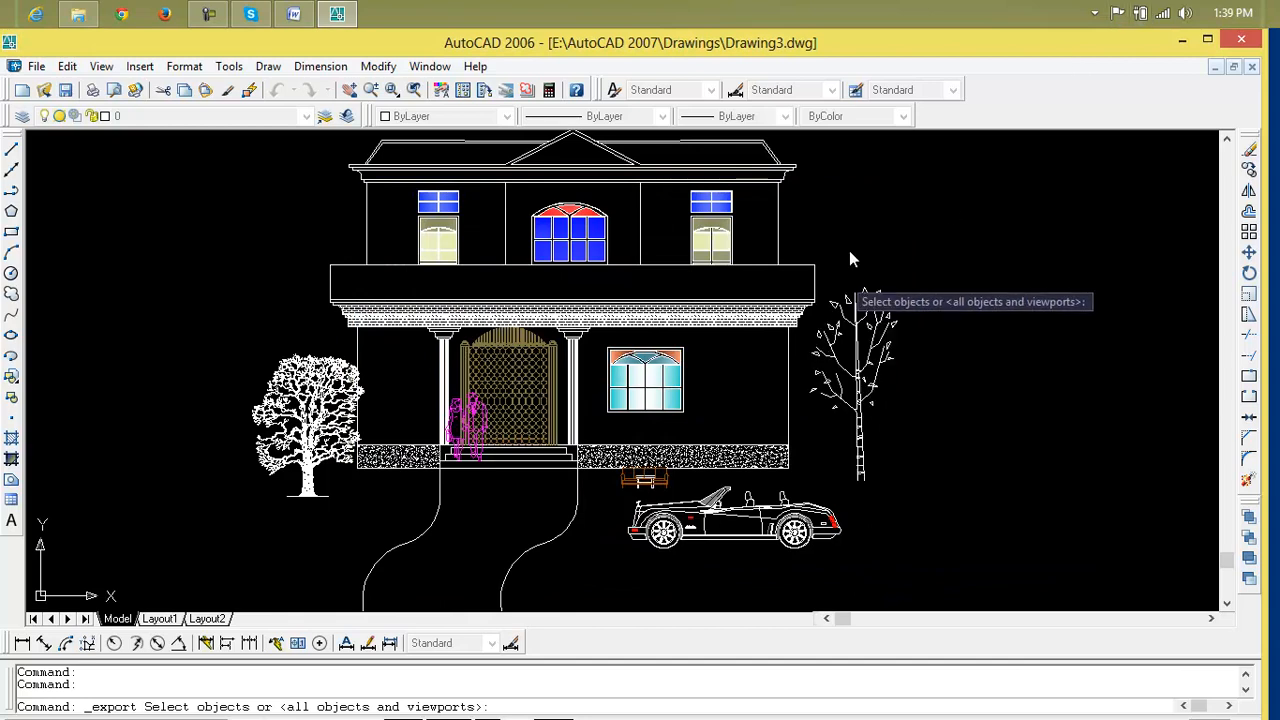
Step: Select the whole house elevation with its trees, car and path as the export objects and complete the export
{"action": "left_click", "coordinate": [876, 140]}
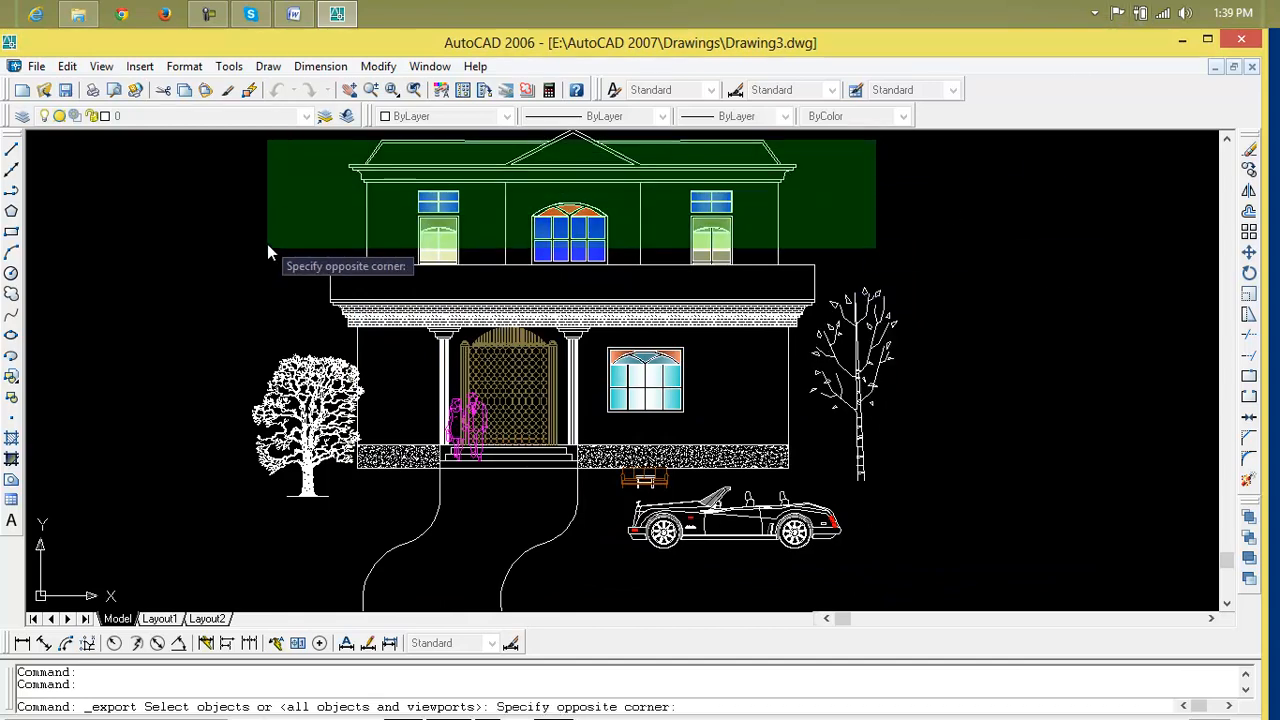
{"action": "left_click", "coordinate": [229, 582]}
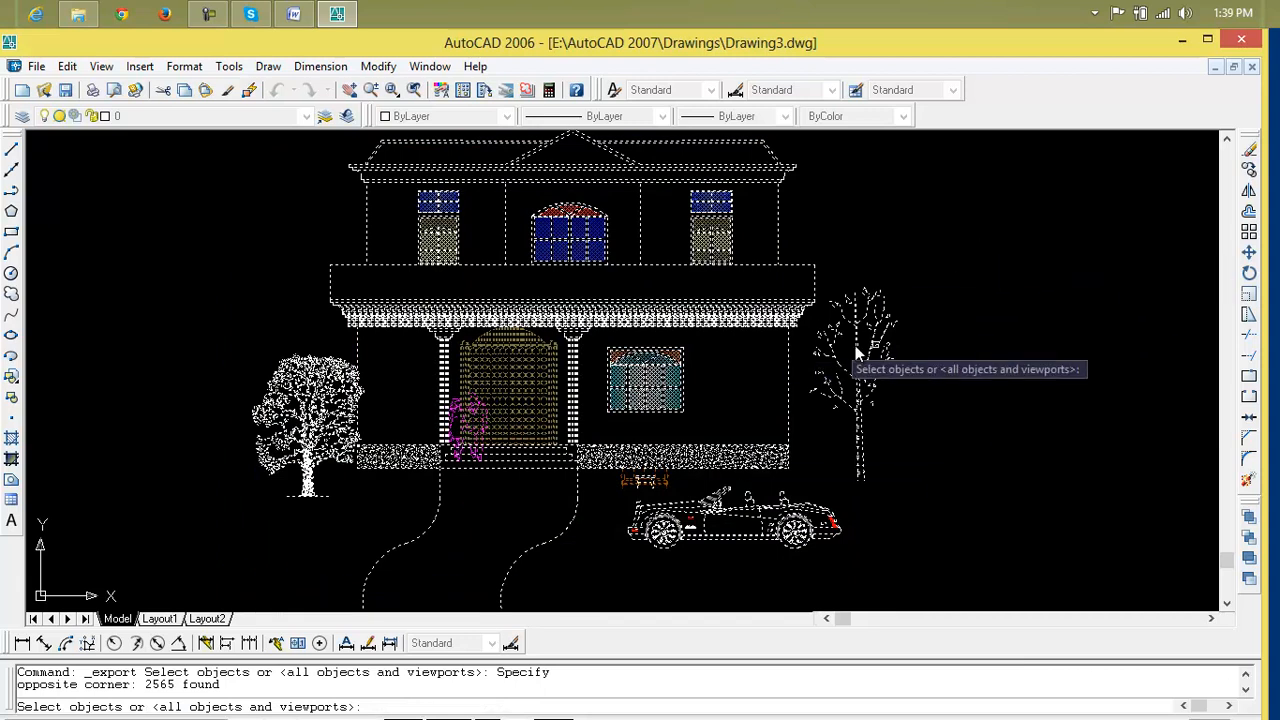
{"action": "key", "text": "Return"}
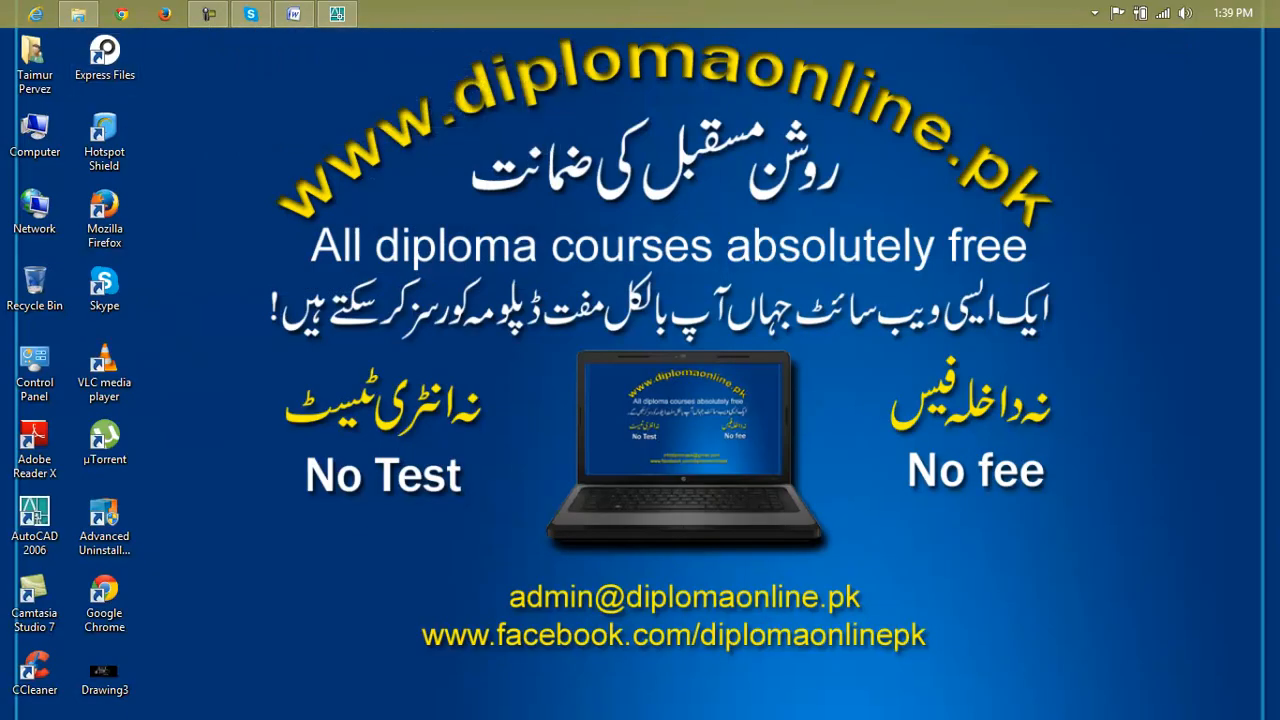
Step: View the exported Drawing3 image from the desktop in Windows Photo Viewer, then close the viewer
{"action": "right_click", "coordinate": [125, 682]}
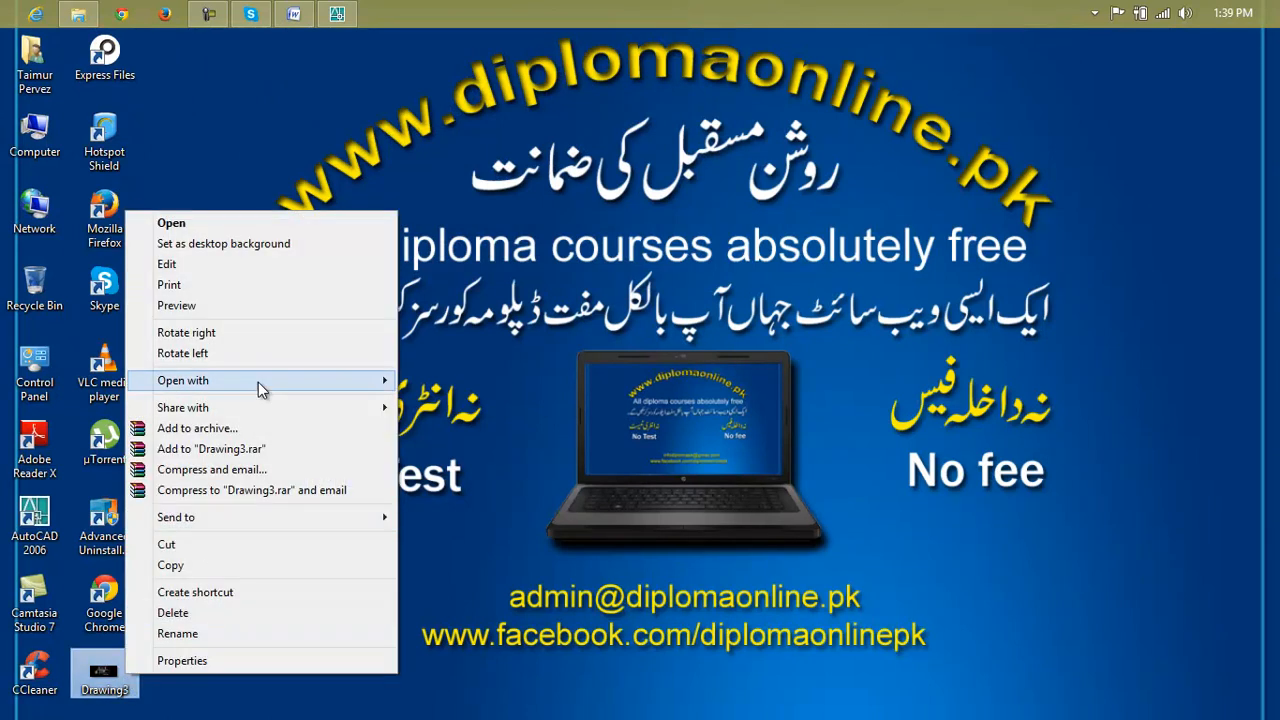
{"action": "mouse_move", "coordinate": [269, 388]}
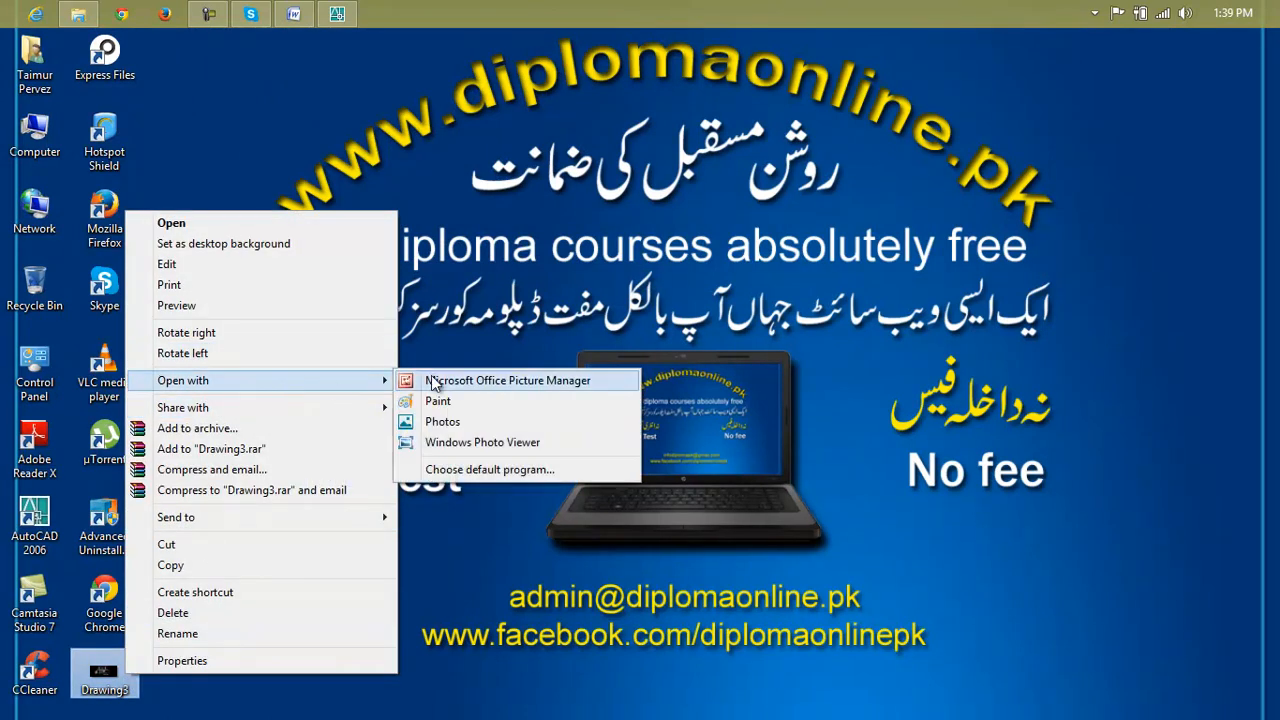
{"action": "left_click", "coordinate": [450, 449]}
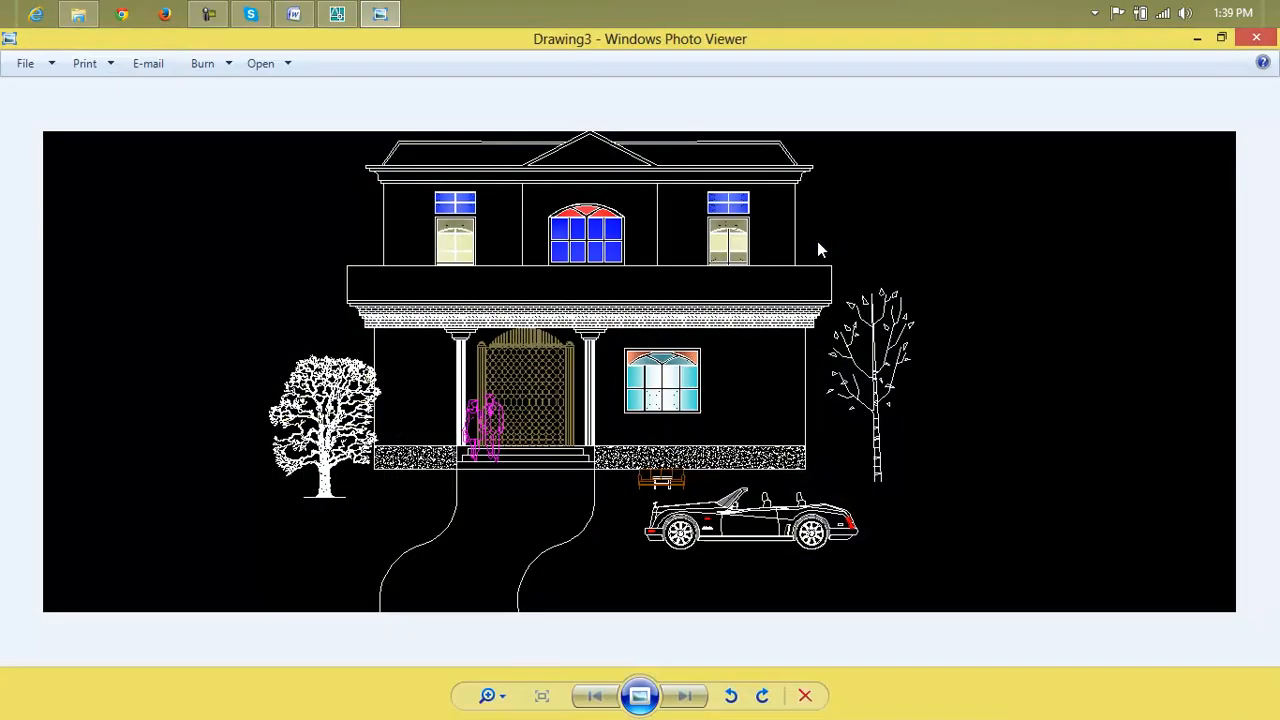
{"action": "left_click", "coordinate": [1265, 34]}
{"action": "left_click", "coordinate": [1256, 40]}
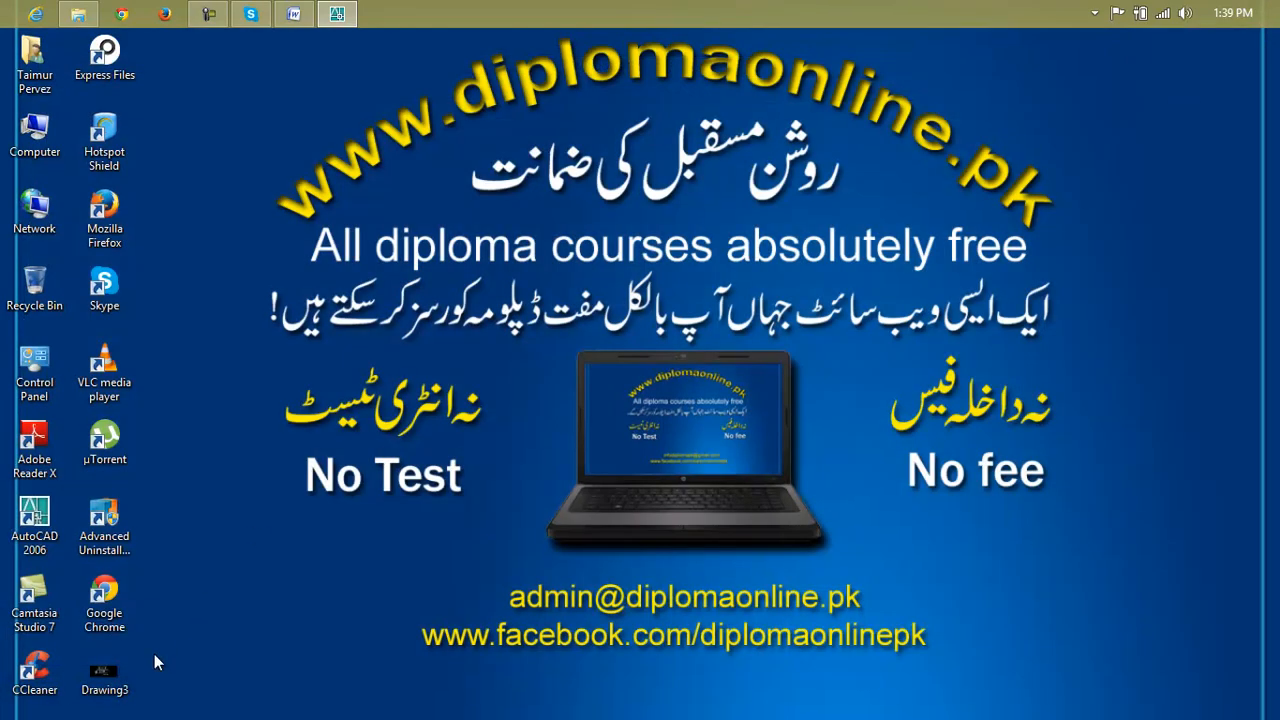
Step: Delete the exported Drawing3 image from the desktop and switch back to AutoCAD
{"action": "right_click", "coordinate": [122, 668]}
{"action": "left_click", "coordinate": [240, 603]}
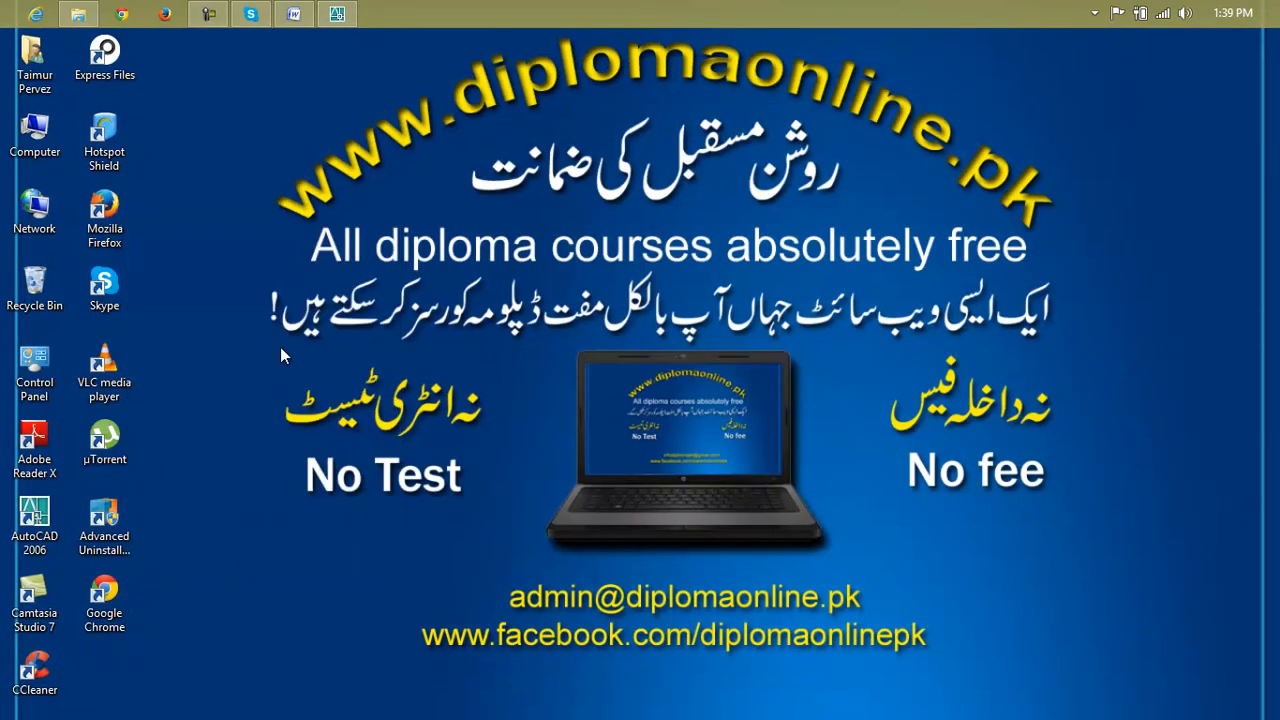
{"action": "left_click", "coordinate": [365, 66]}
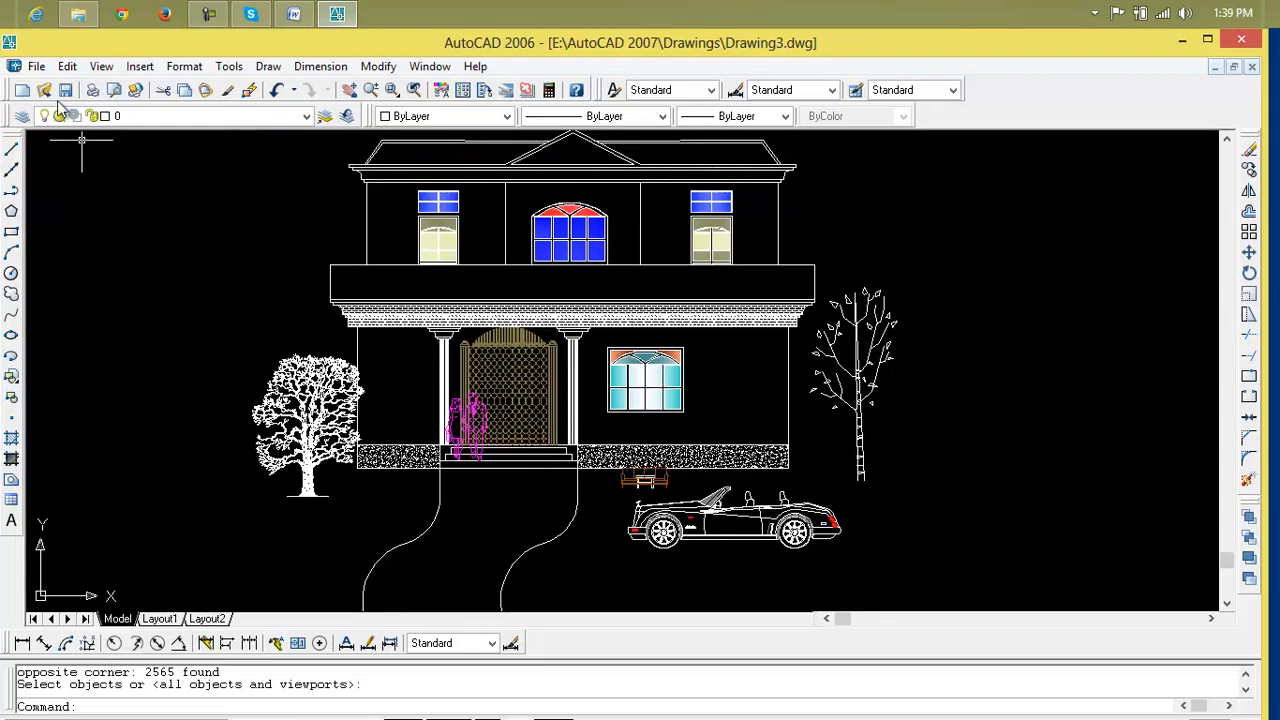
Step: Open the Page Setup Manager to view the model's page setup details, then close it
{"action": "left_click", "coordinate": [36, 66]}
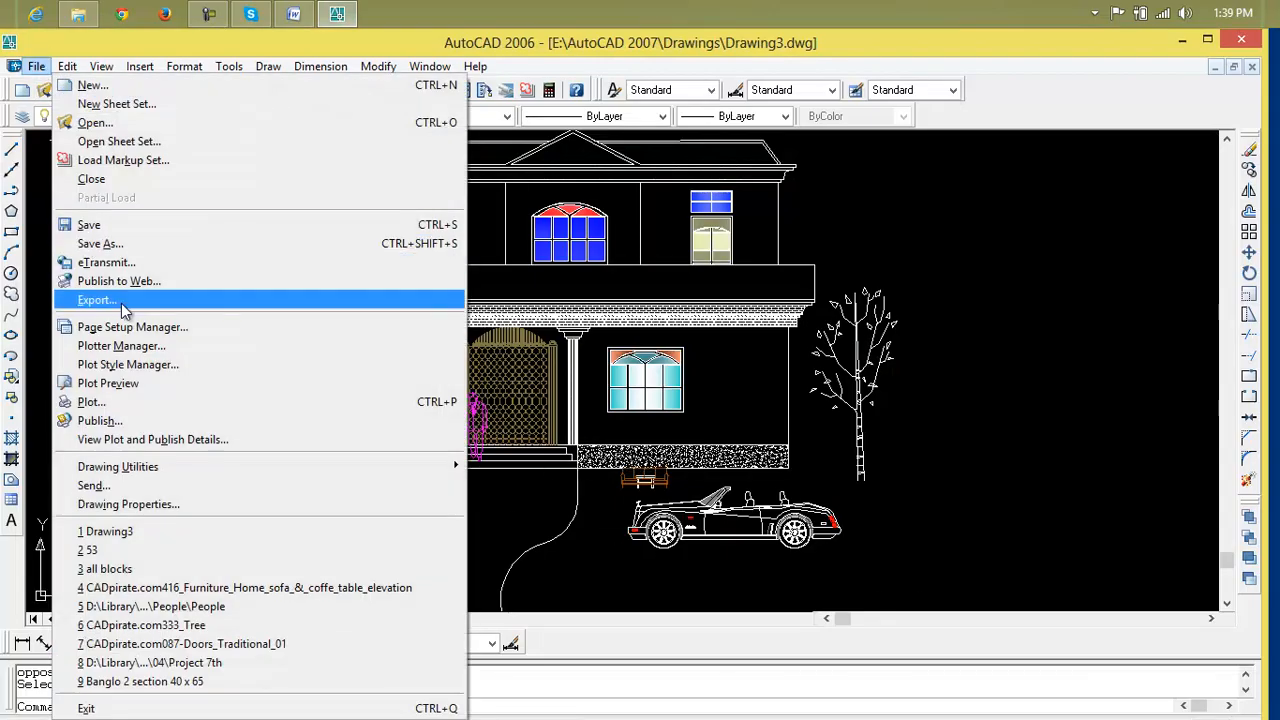
{"action": "left_click", "coordinate": [152, 327]}
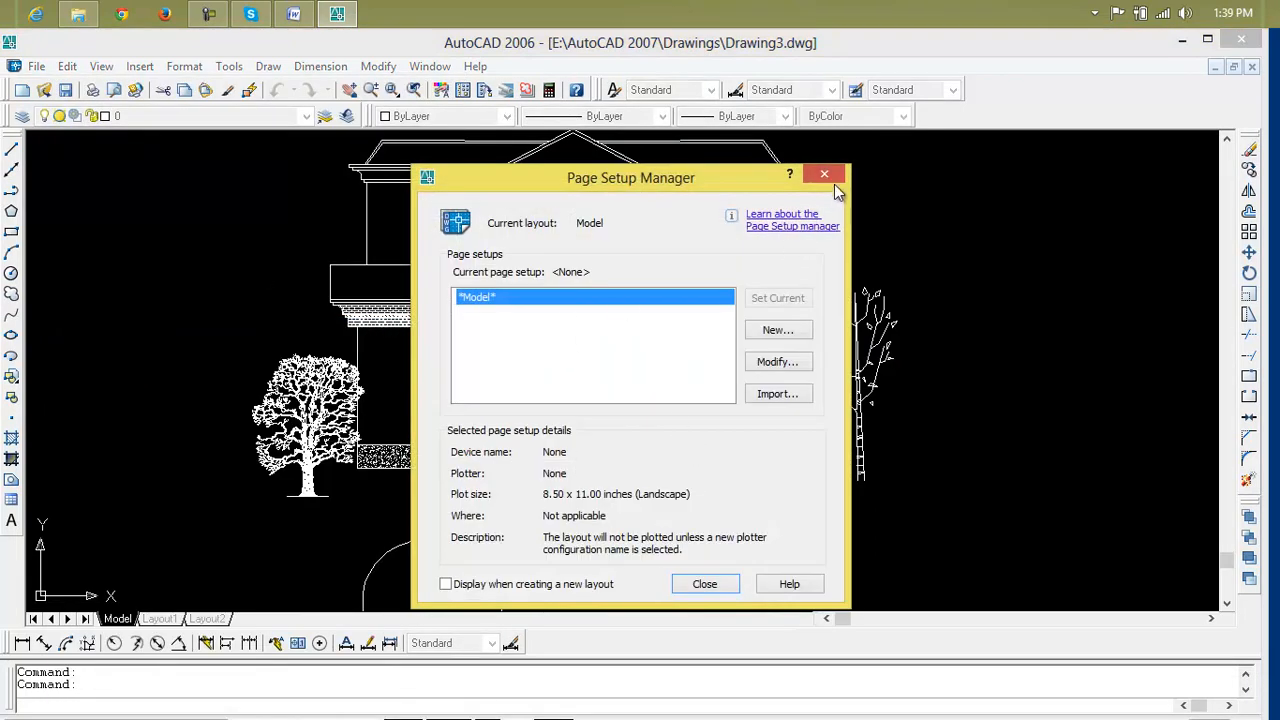
{"action": "left_click", "coordinate": [833, 182]}
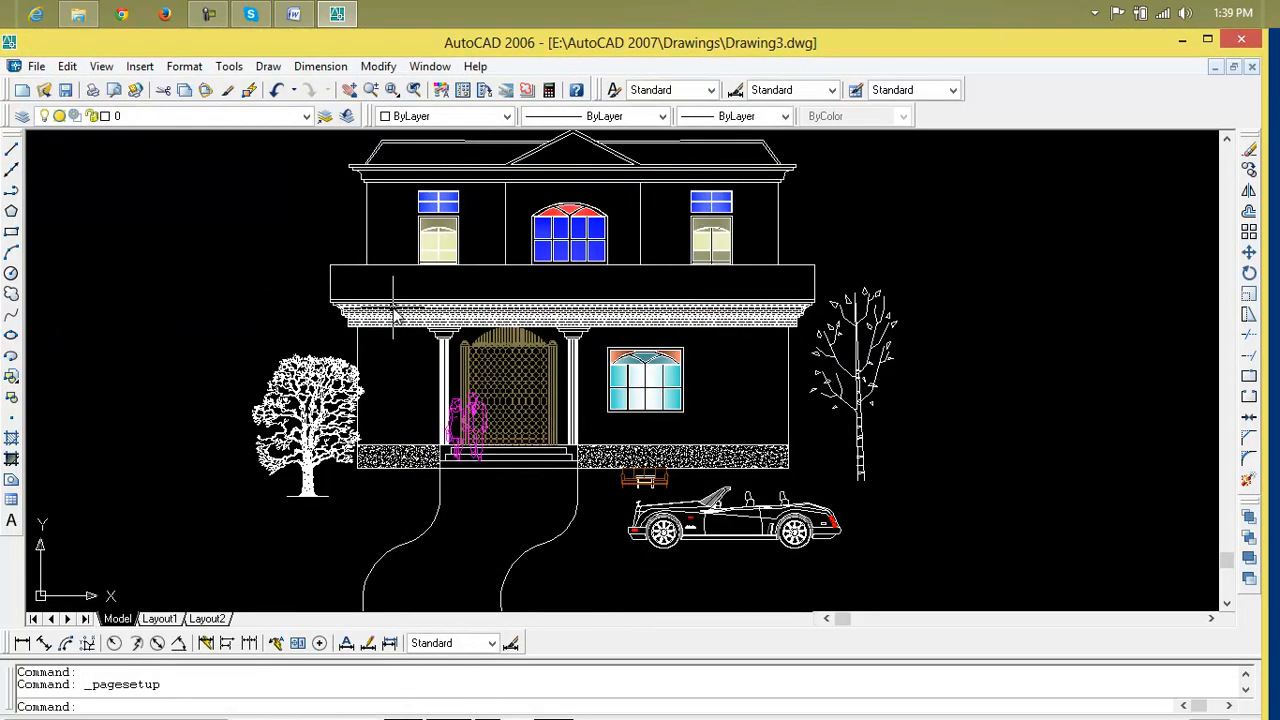
Step: Open the Plot settings for the model to look over them, then close them without plotting
{"action": "left_click", "coordinate": [34, 68]}
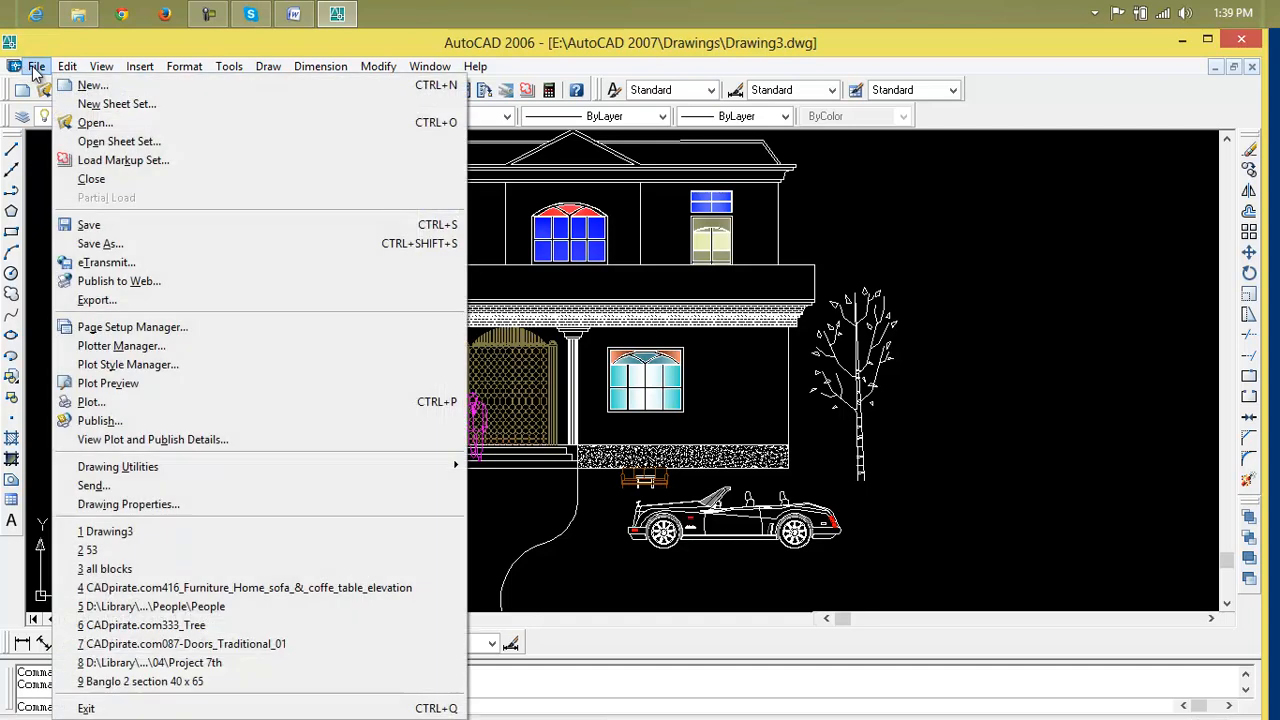
{"action": "left_click", "coordinate": [195, 402]}
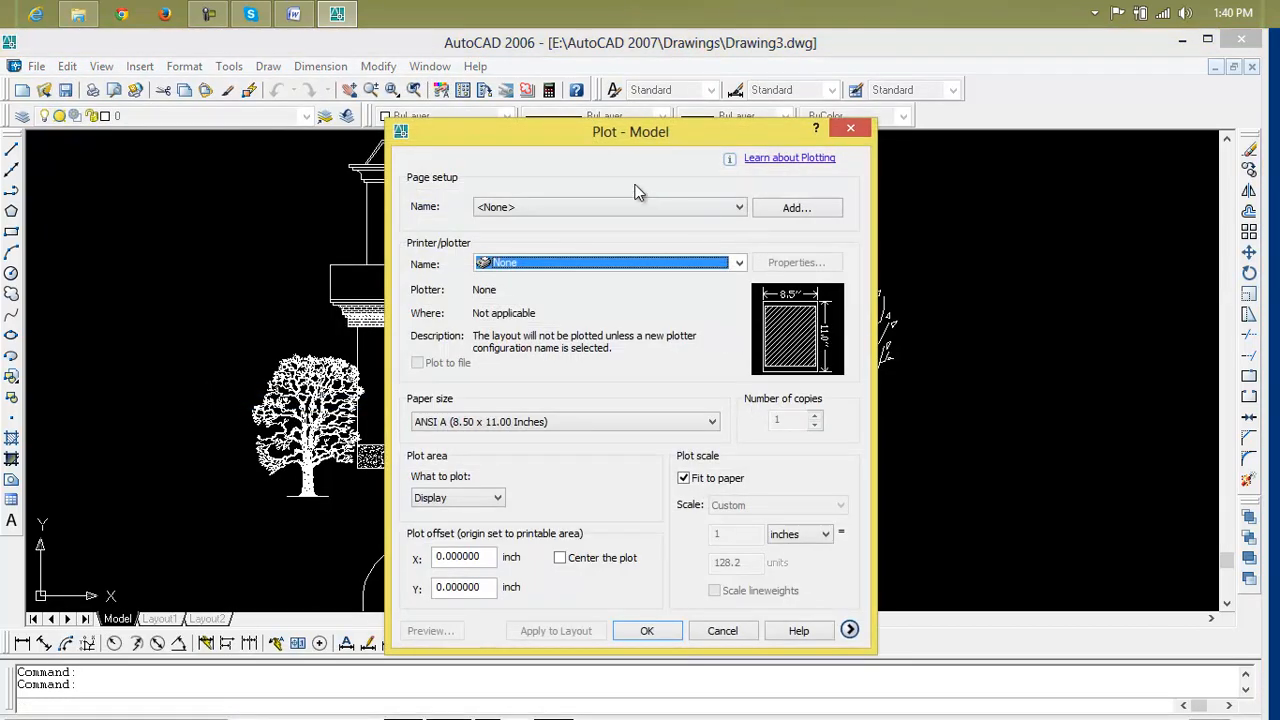
{"action": "left_click_drag", "start_coordinate": [775, 133], "coordinate": [758, 130]}
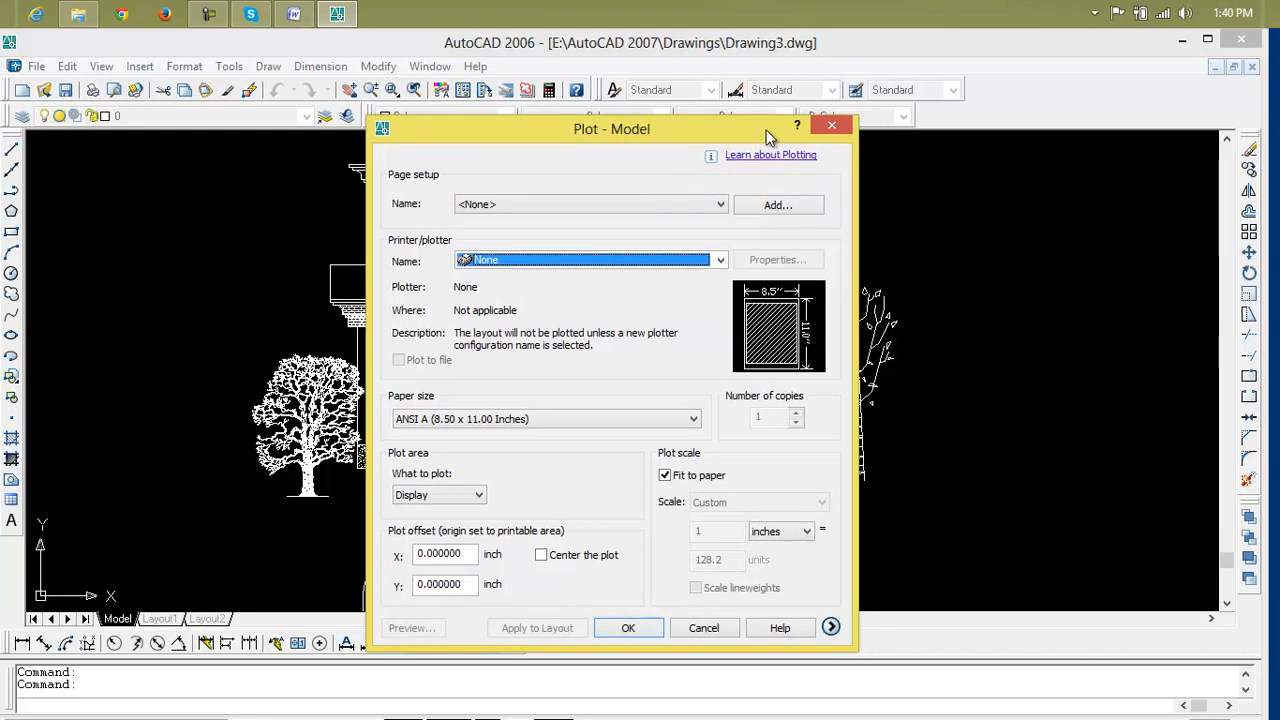
{"action": "left_click", "coordinate": [824, 127]}
Step: Start a plot of the model with Default Windows System Printer.pc3 as the printer and A4 as the paper size
{"action": "key", "text": "ctrl+p"}
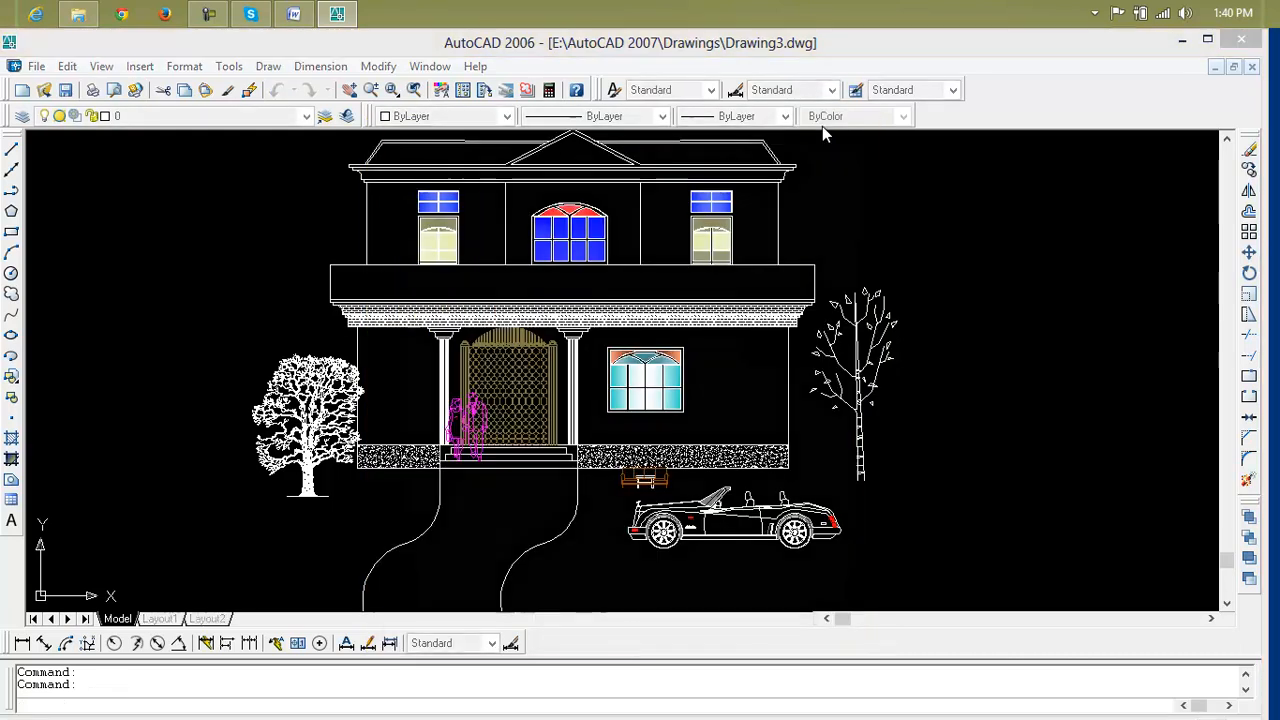
{"action": "left_click_drag", "start_coordinate": [780, 132], "coordinate": [770, 104]}
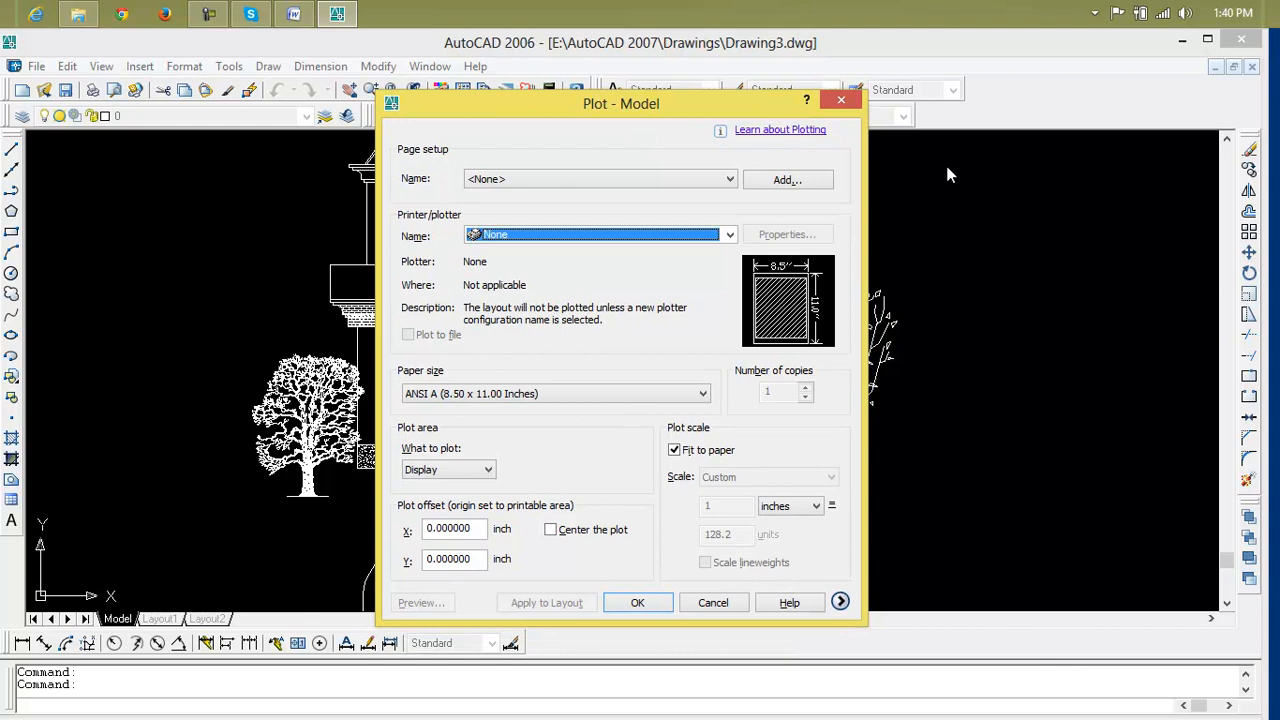
{"action": "mouse_move", "coordinate": [838, 294]}
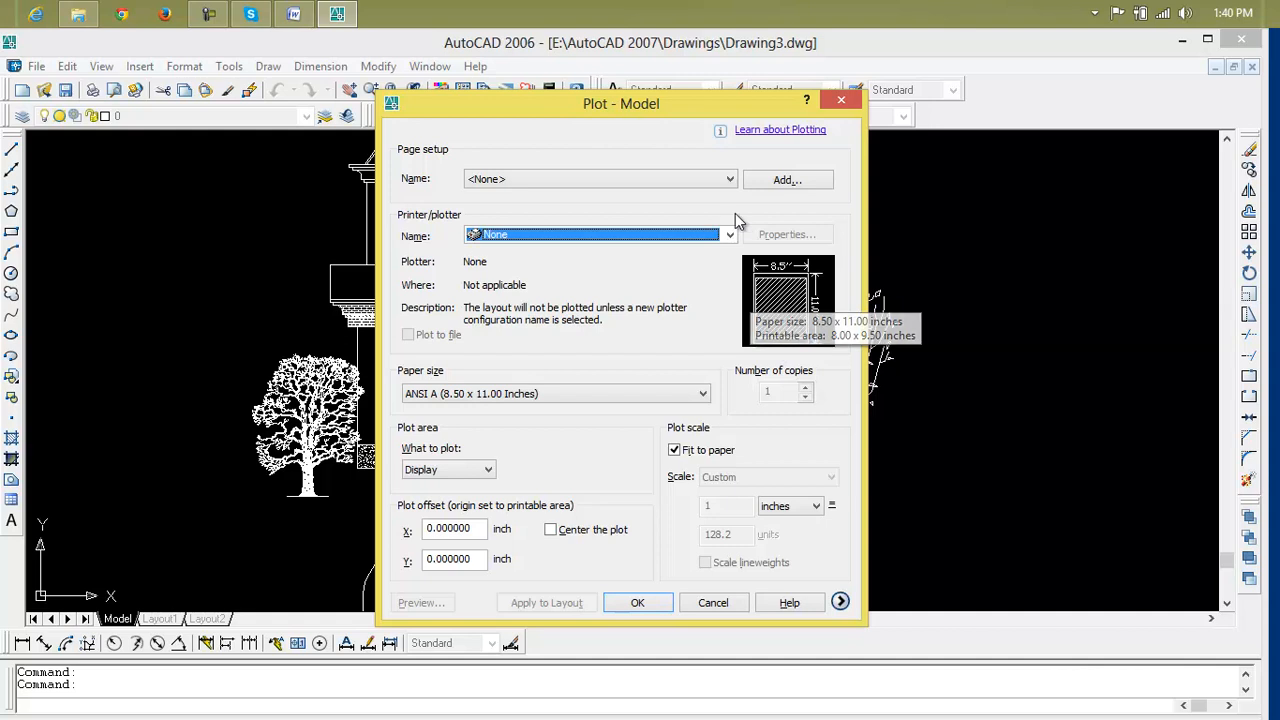
{"action": "left_click", "coordinate": [714, 184]}
{"action": "left_click", "coordinate": [714, 184]}
{"action": "left_click", "coordinate": [714, 184]}
{"action": "left_click", "coordinate": [714, 184]}
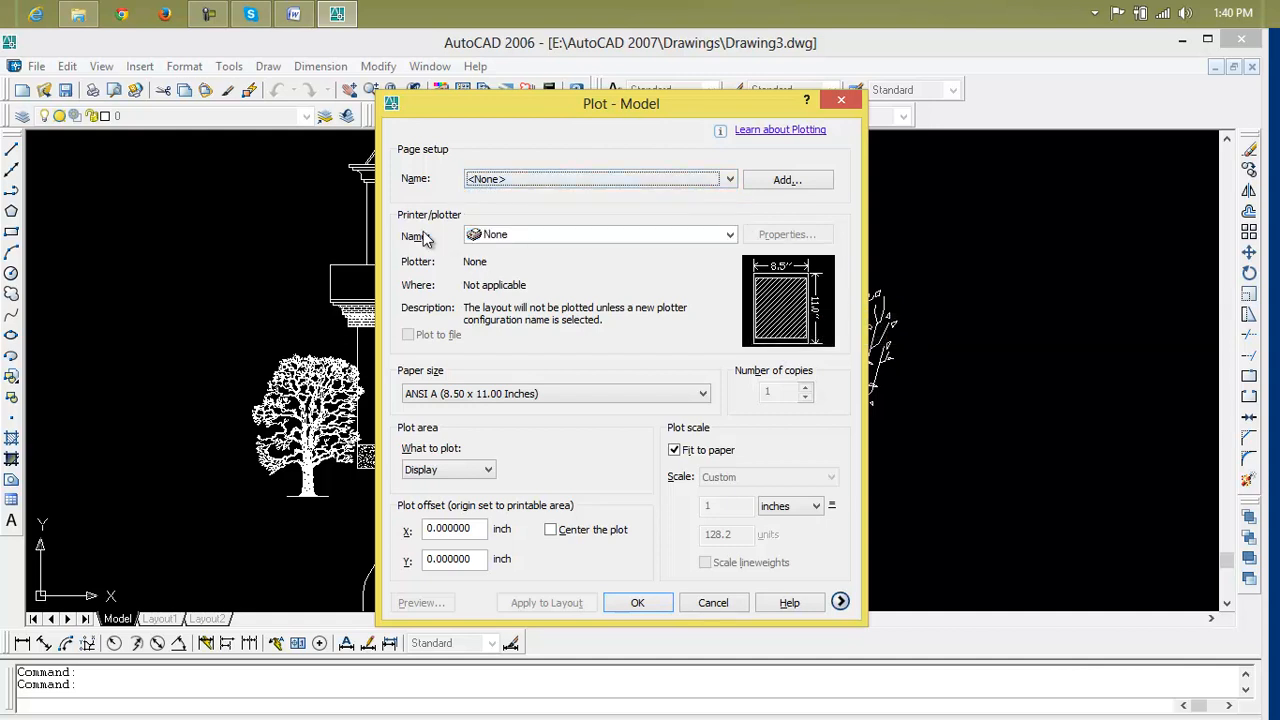
{"action": "left_click", "coordinate": [662, 240]}
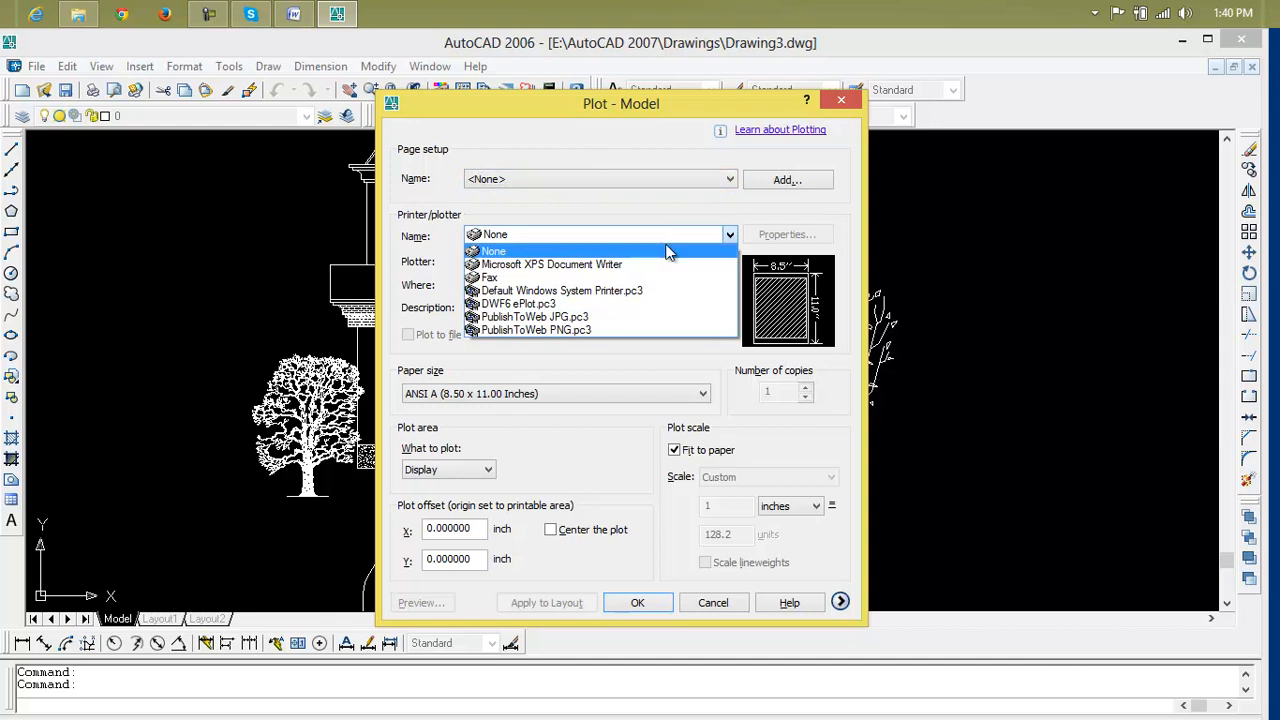
{"action": "left_click", "coordinate": [664, 291]}
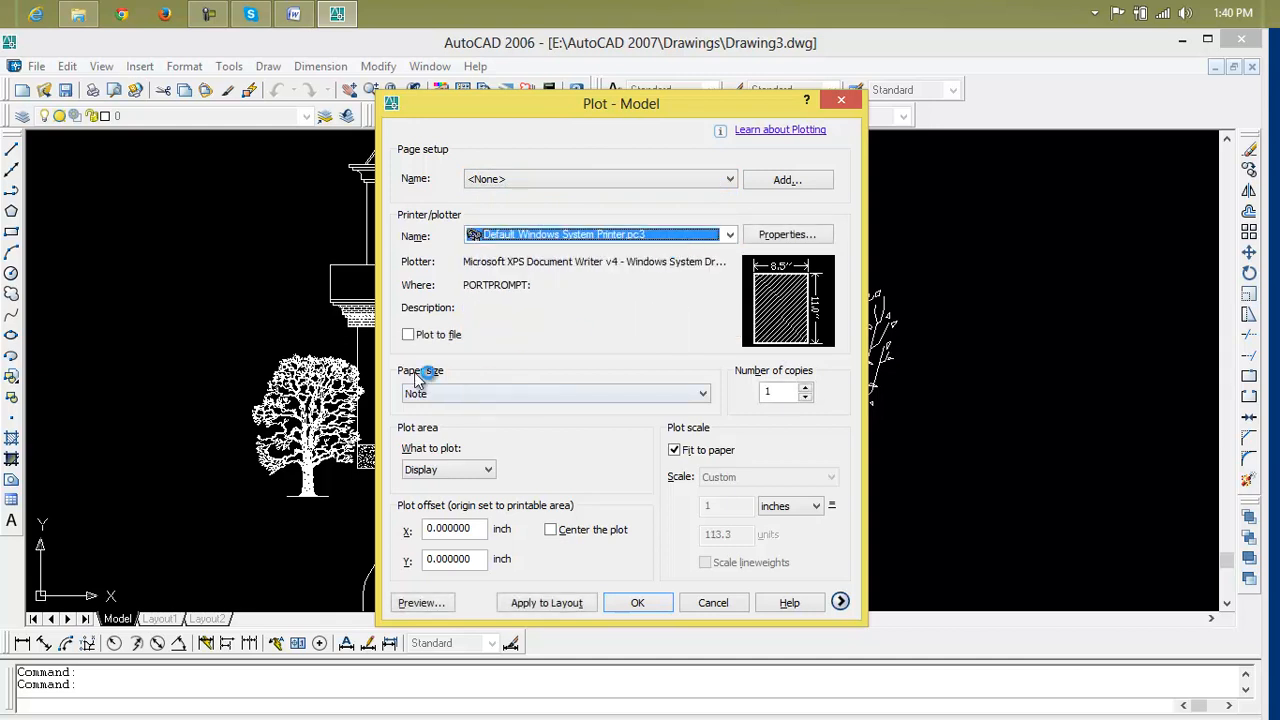
{"action": "left_click", "coordinate": [700, 393]}
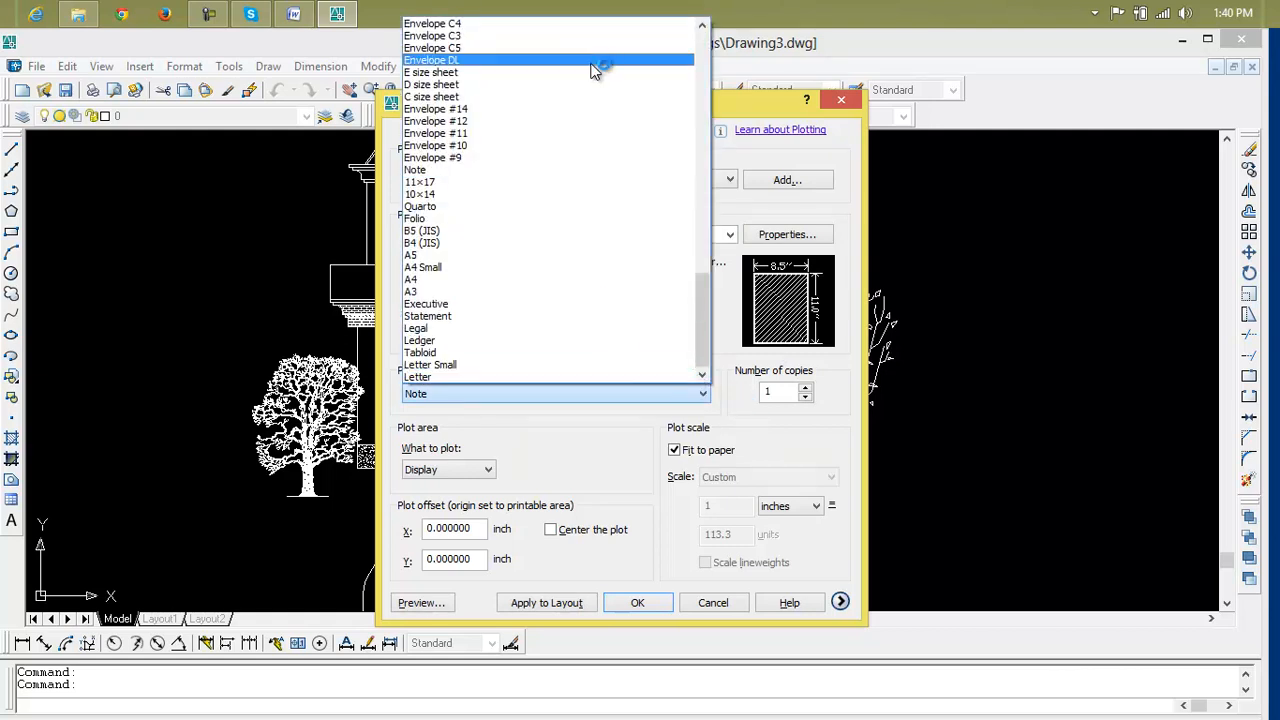
{"action": "left_click", "coordinate": [586, 279]}
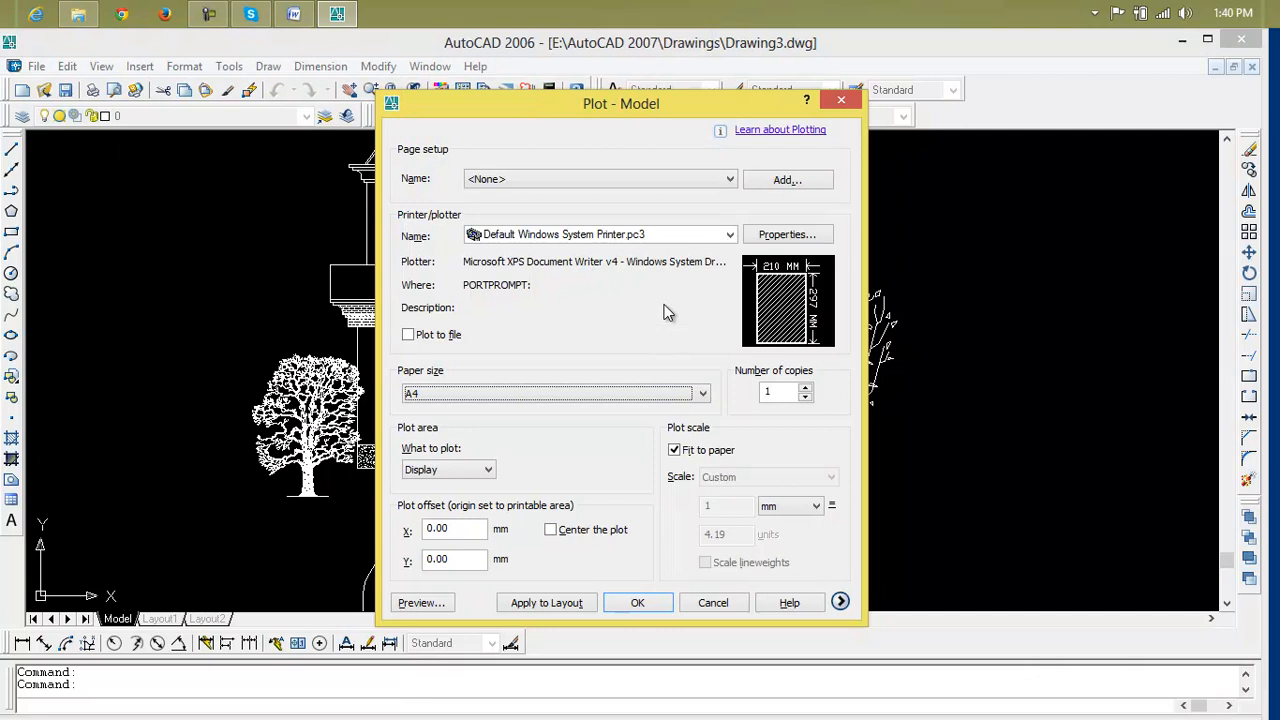
Step: Preview the A4 plot of the house elevation up close, then leave the preview and cancel the plot
{"action": "left_click", "coordinate": [424, 603]}
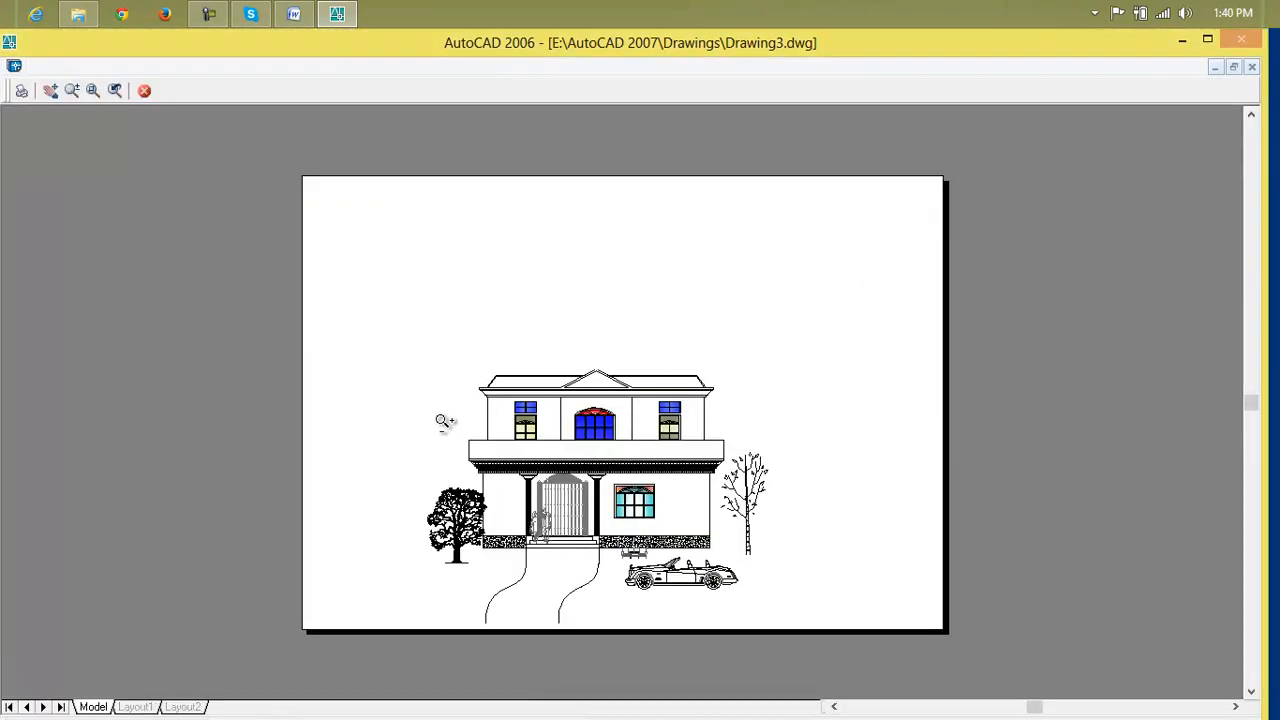
{"action": "scroll", "coordinate": [551, 590], "scroll_direction": "up", "scroll_amount": 2}
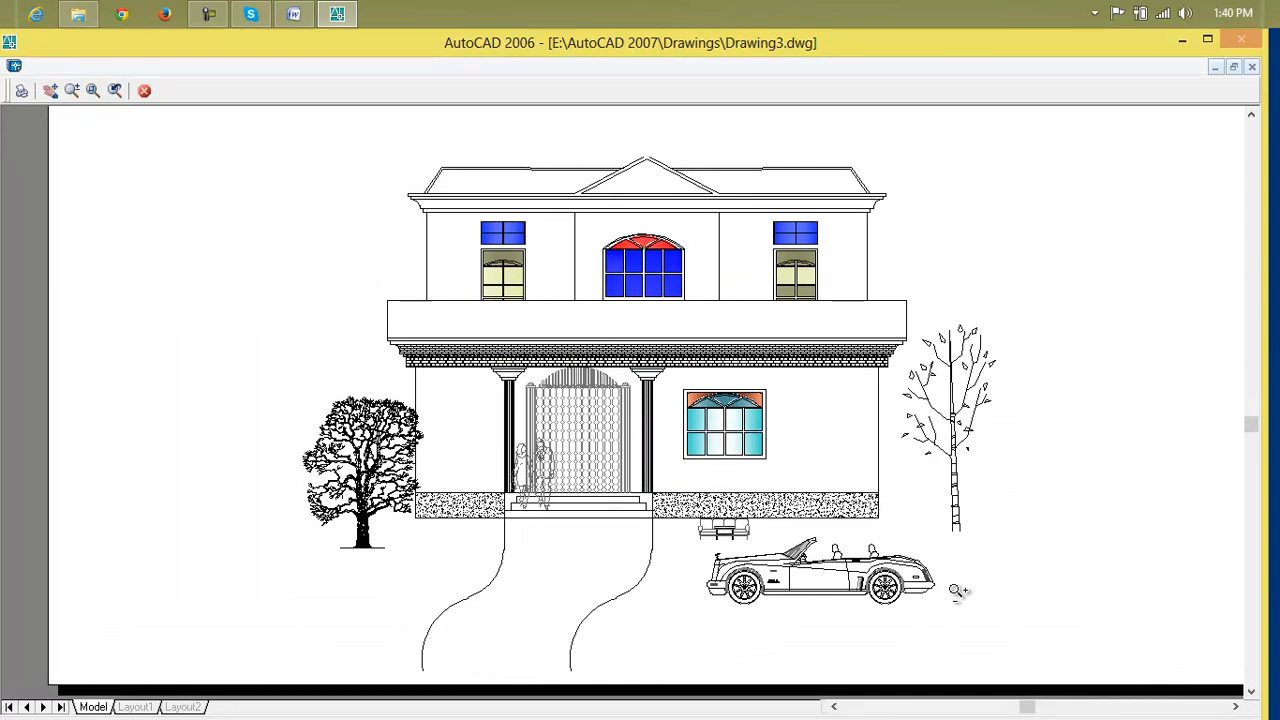
{"action": "scroll", "coordinate": [958, 590], "scroll_direction": "down", "scroll_amount": 2}
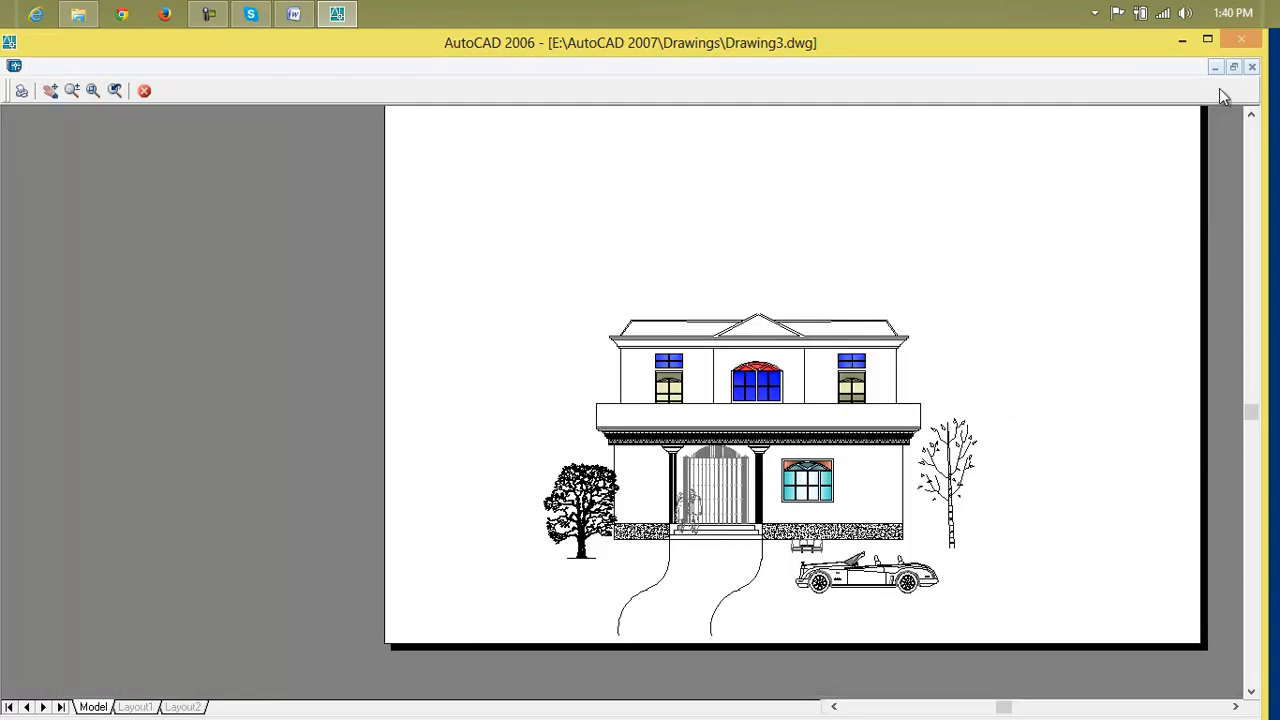
{"action": "left_click", "coordinate": [144, 91]}
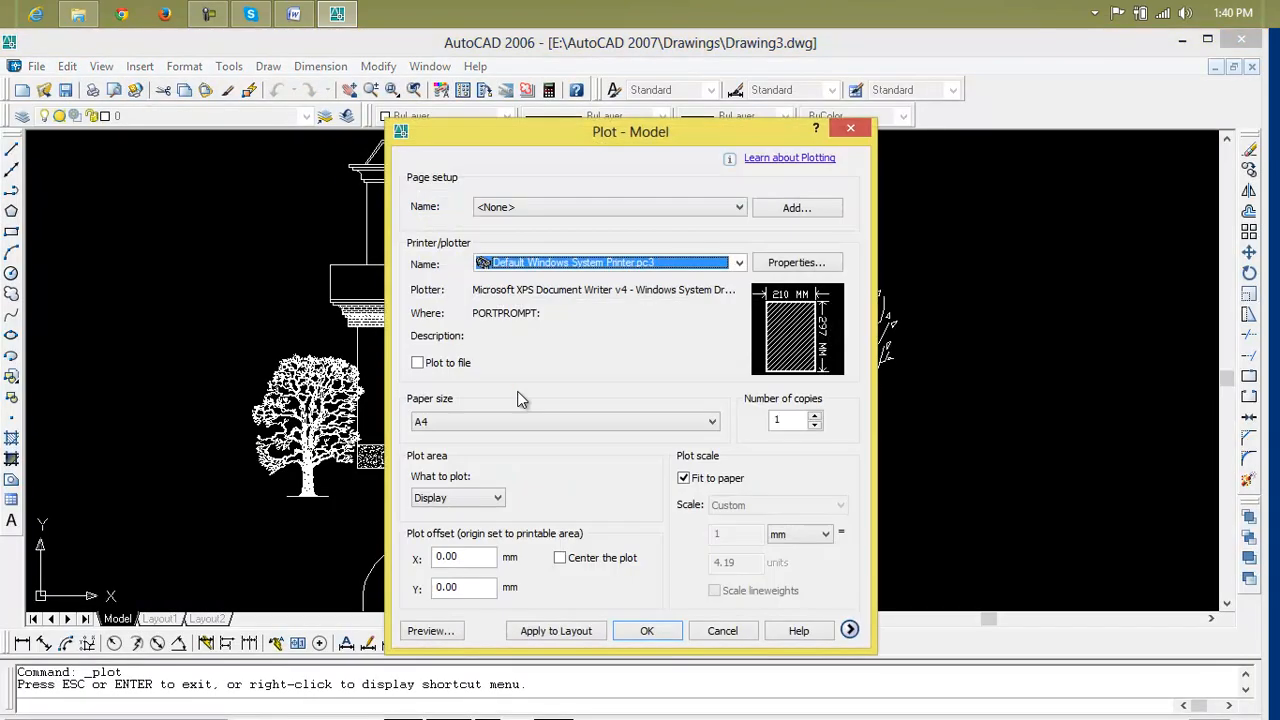
{"action": "left_click", "coordinate": [850, 128]}
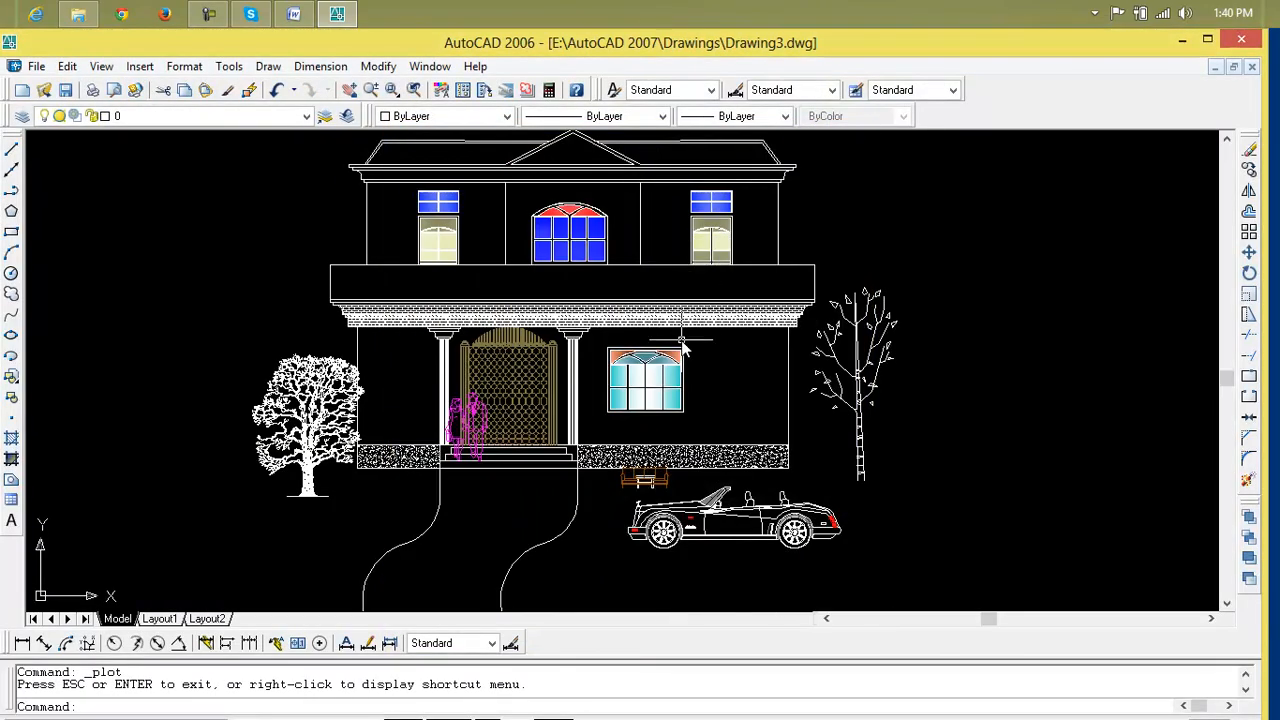
Step: Bring all floor plans and elevations into view, look at the Plot settings again and try Plot Preview directly
{"action": "scroll", "coordinate": [683, 343], "scroll_direction": "down", "scroll_amount": 4}
{"action": "mouse_move", "coordinate": [745, 243]}
{"action": "middle_mouse_down"}
{"action": "mouse_move", "coordinate": [626, 343]}
{"action": "mouse_move", "coordinate": [617, 375]}
{"action": "mouse_move", "coordinate": [394, 360]}
{"action": "middle_mouse_up"}
{"action": "scroll", "coordinate": [612, 373], "scroll_direction": "down", "scroll_amount": 2}
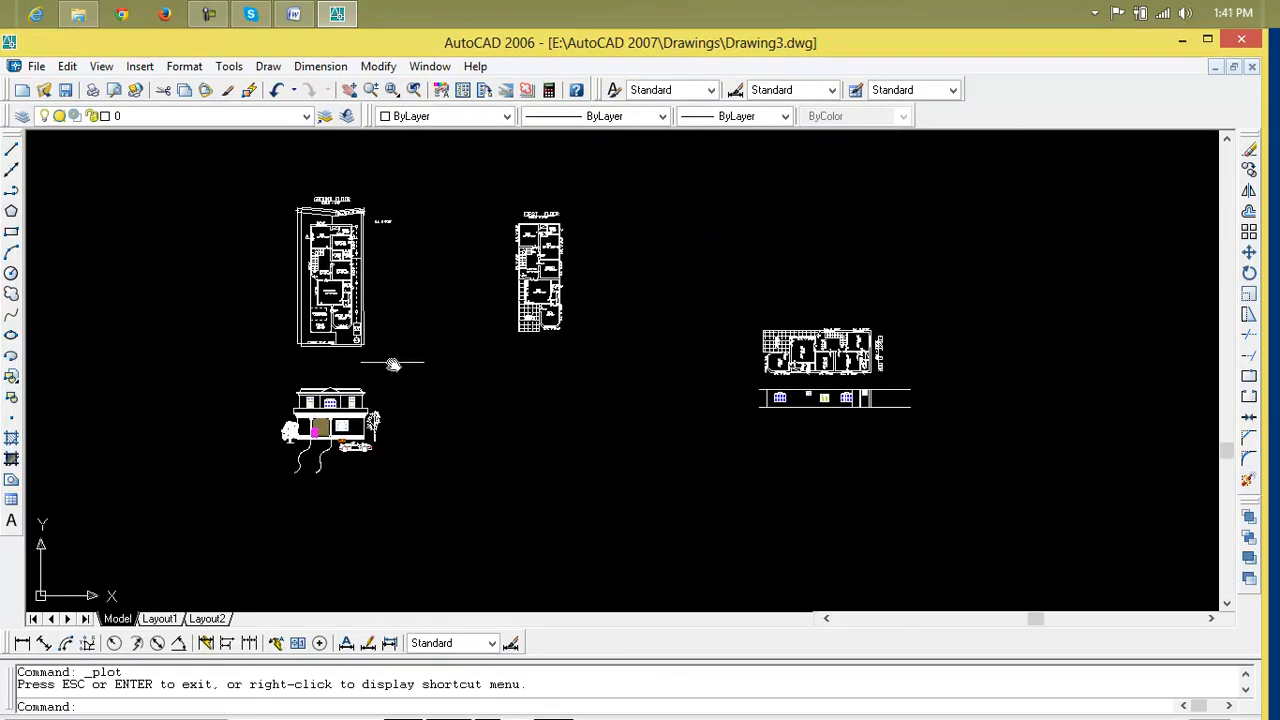
{"action": "scroll", "coordinate": [378, 349], "scroll_direction": "up", "scroll_amount": 2}
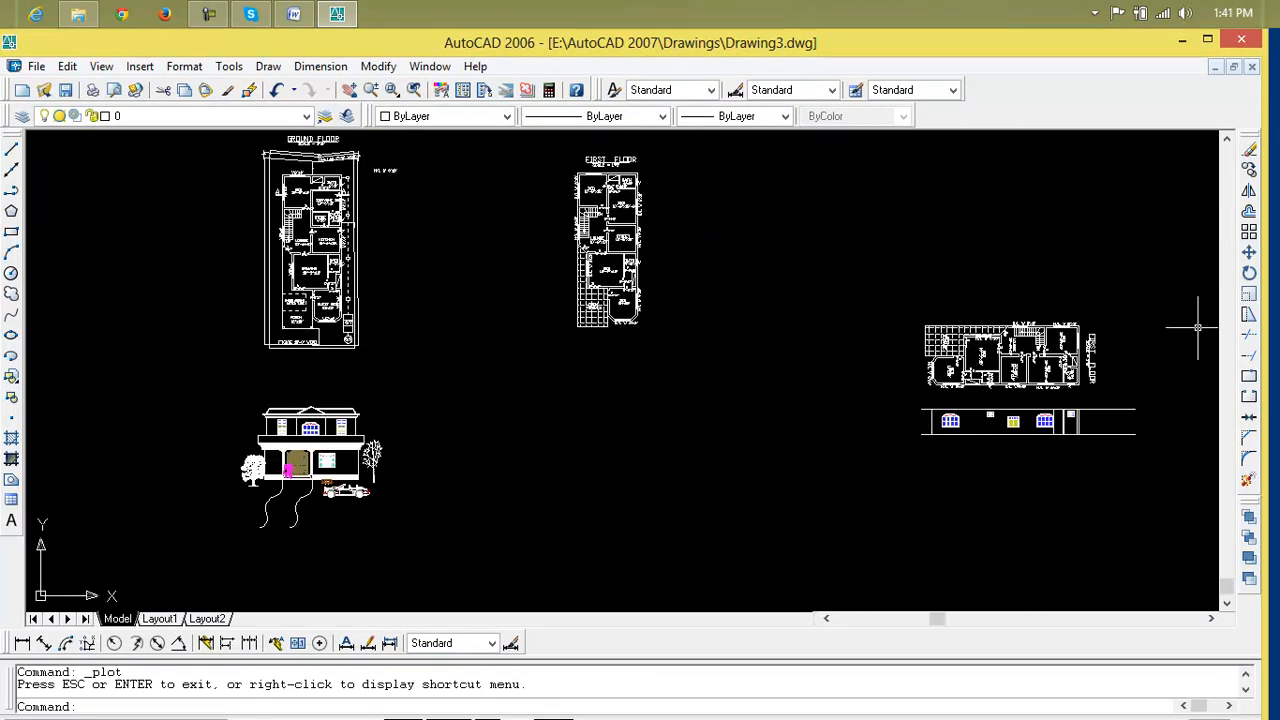
{"action": "left_click", "coordinate": [36, 68]}
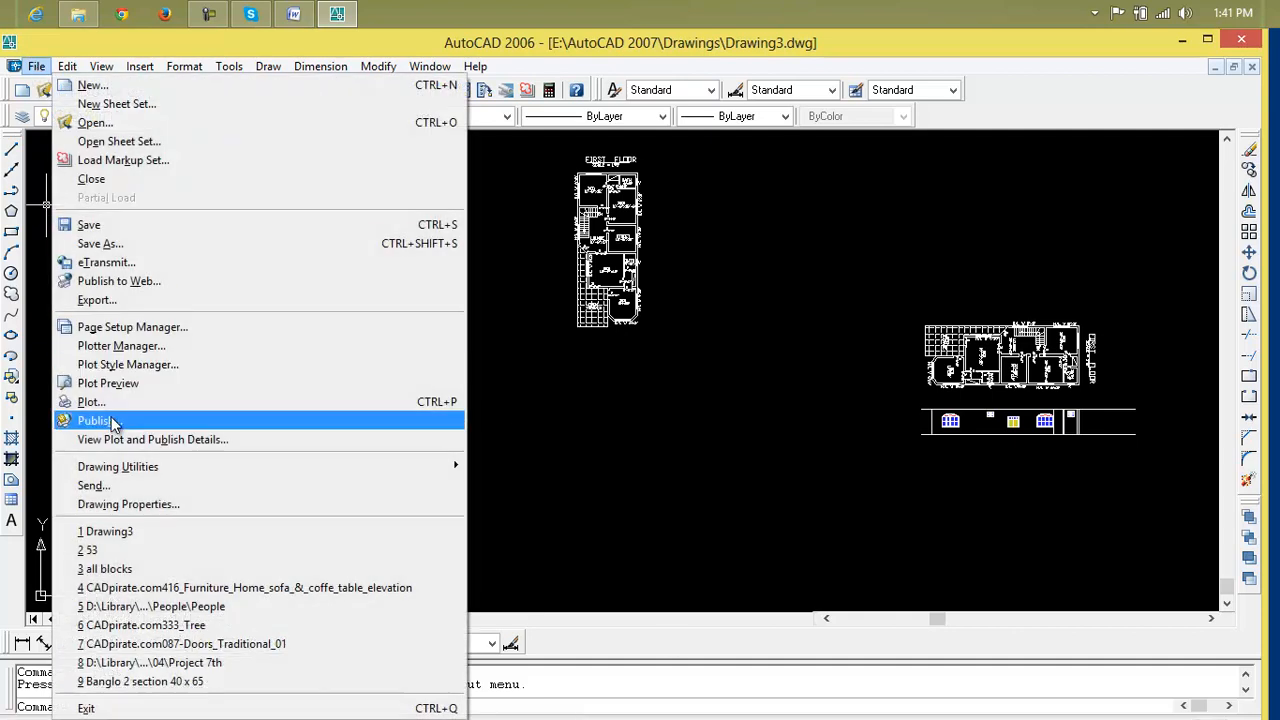
{"action": "left_click", "coordinate": [100, 403]}
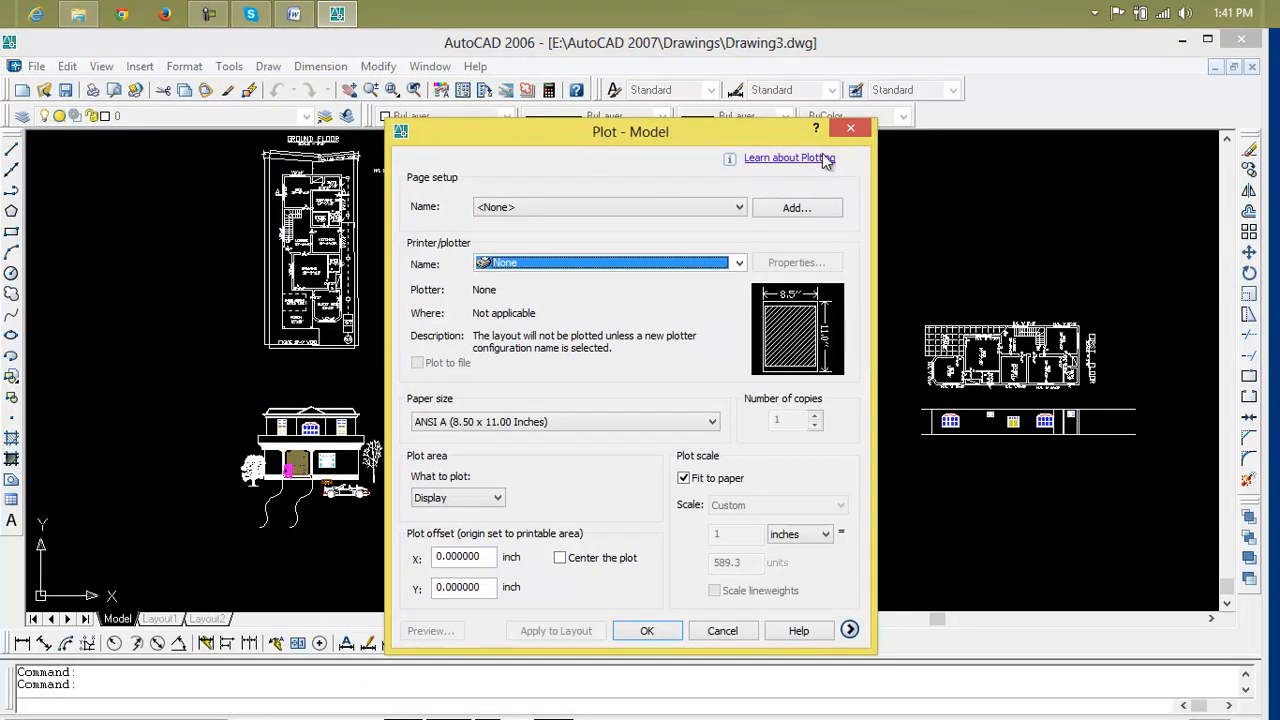
{"action": "left_click", "coordinate": [848, 133]}
{"action": "left_click", "coordinate": [36, 66]}
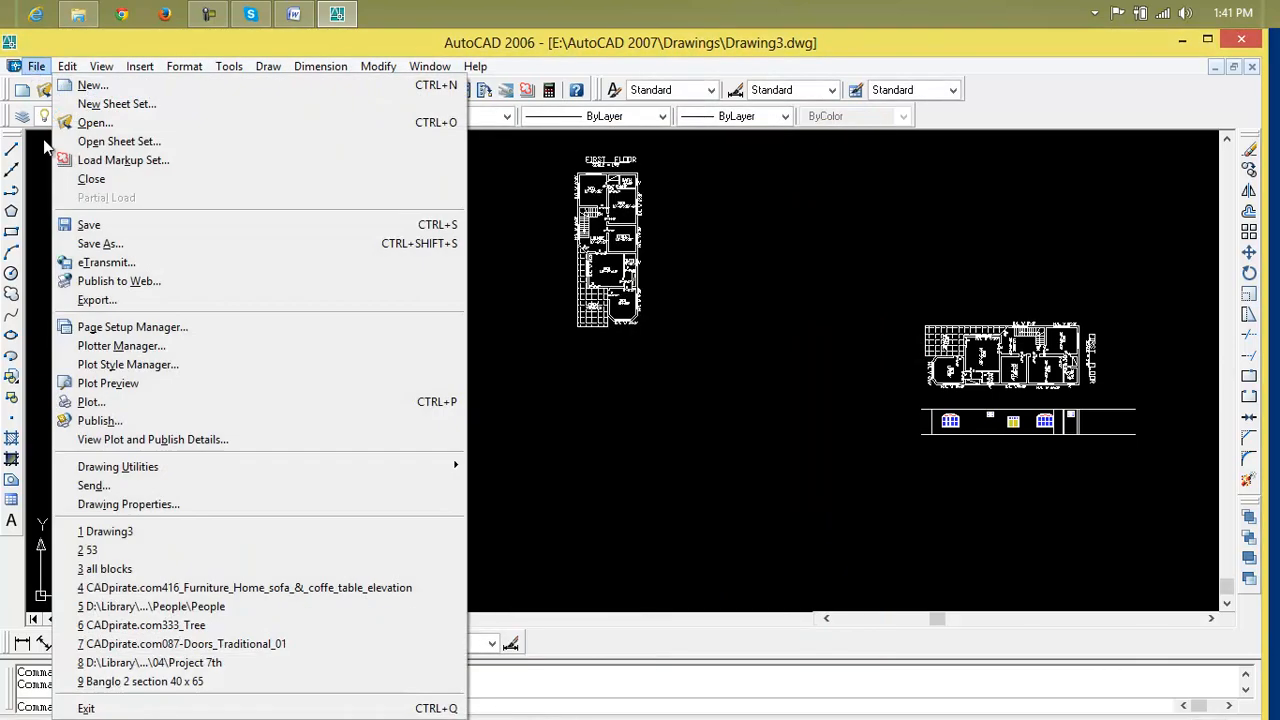
{"action": "left_click", "coordinate": [101, 383]}
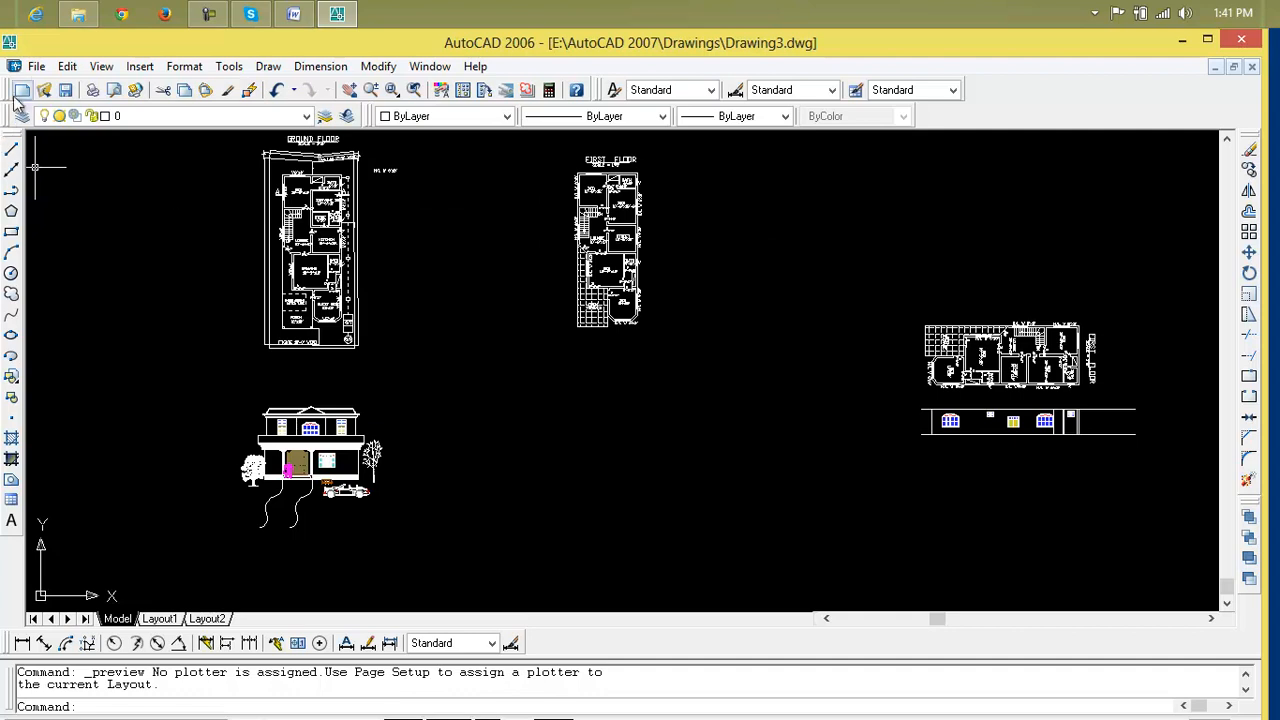
Step: Start another plot of the model and choose Microsoft XPS Document Writer as the printer
{"action": "left_click", "coordinate": [36, 66]}
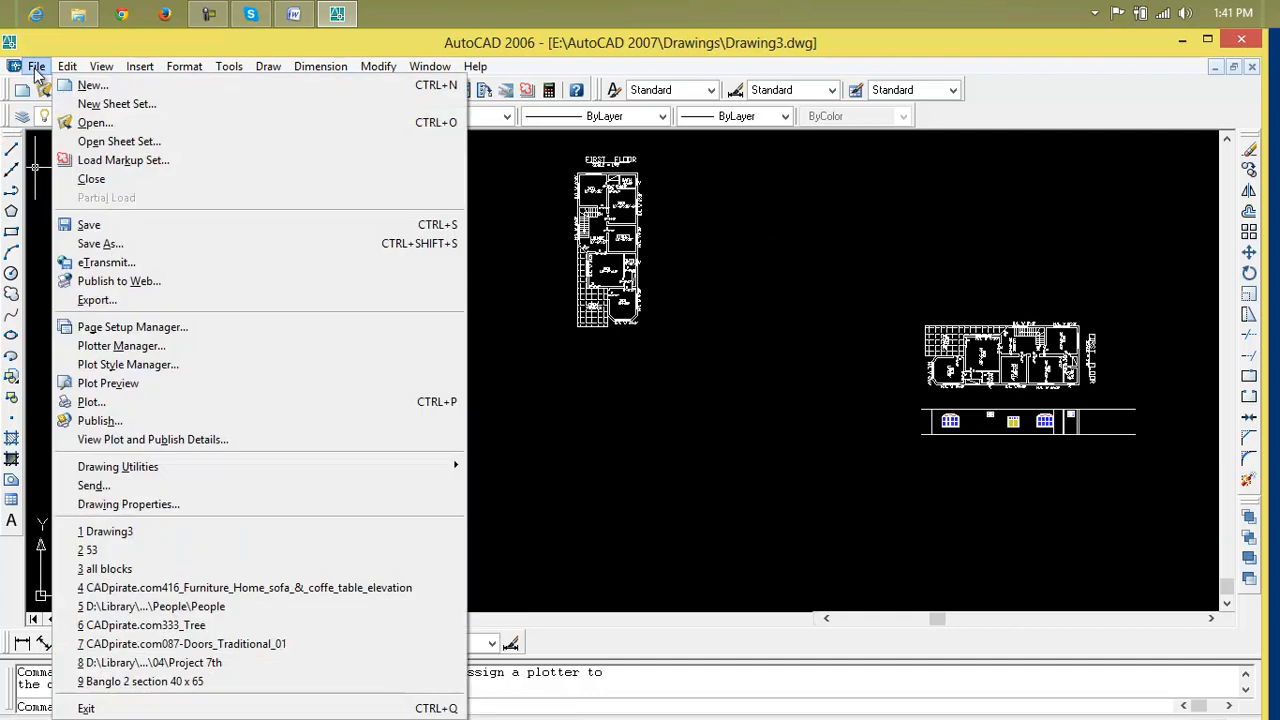
{"action": "left_click", "coordinate": [110, 402]}
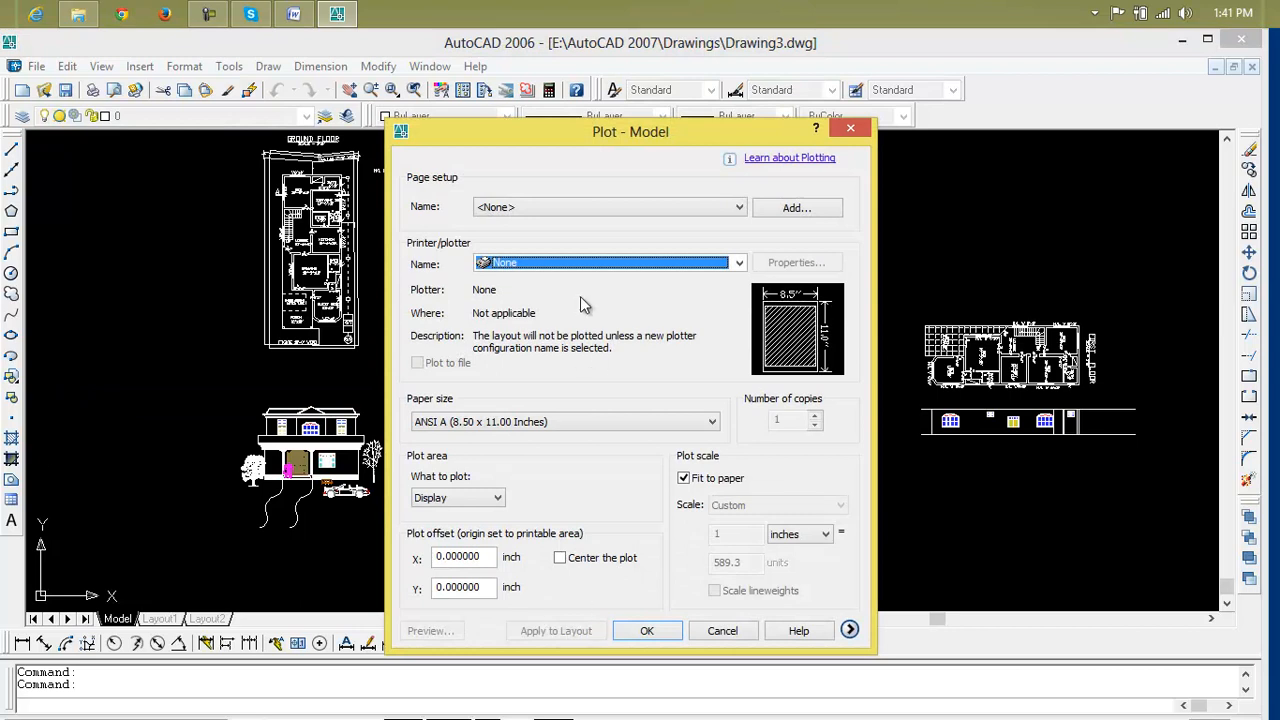
{"action": "left_click", "coordinate": [617, 208]}
{"action": "left_click", "coordinate": [610, 232]}
{"action": "left_click", "coordinate": [615, 263]}
{"action": "left_click", "coordinate": [613, 289]}
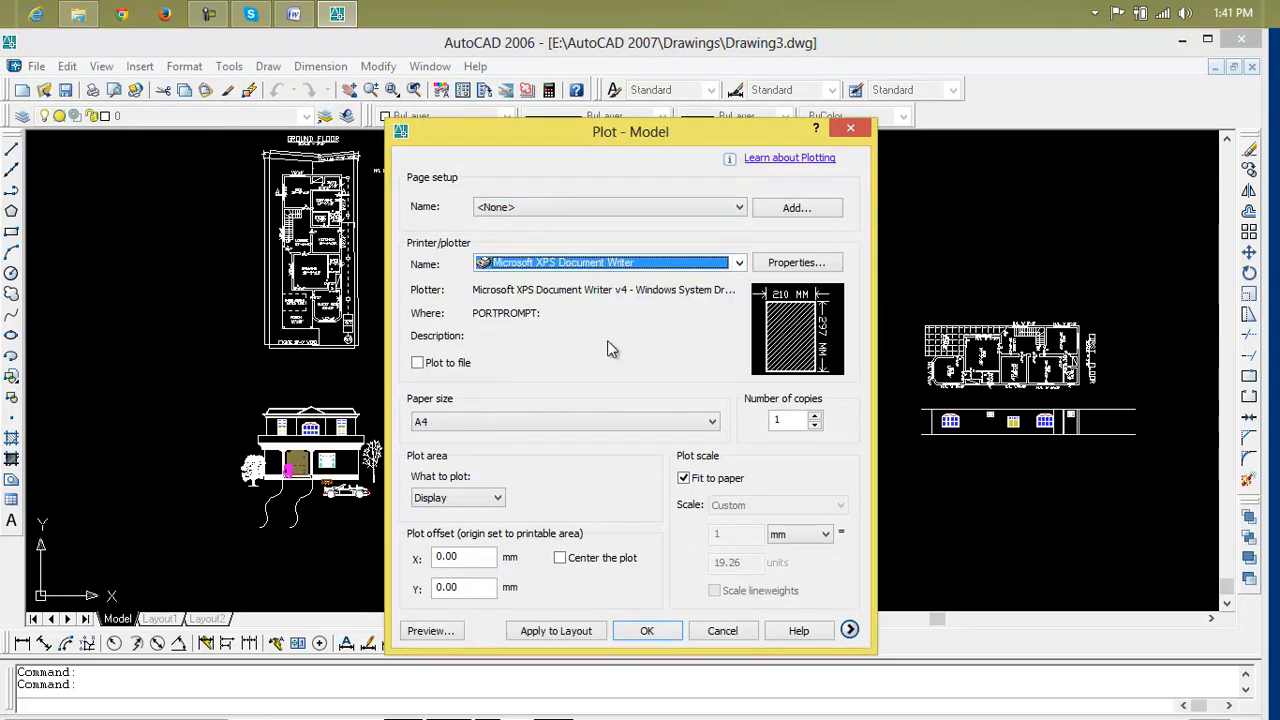
Step: Preview the plot sheet with all floor plans and elevations twice, then close the Plot settings without plotting
{"action": "left_click", "coordinate": [436, 637]}
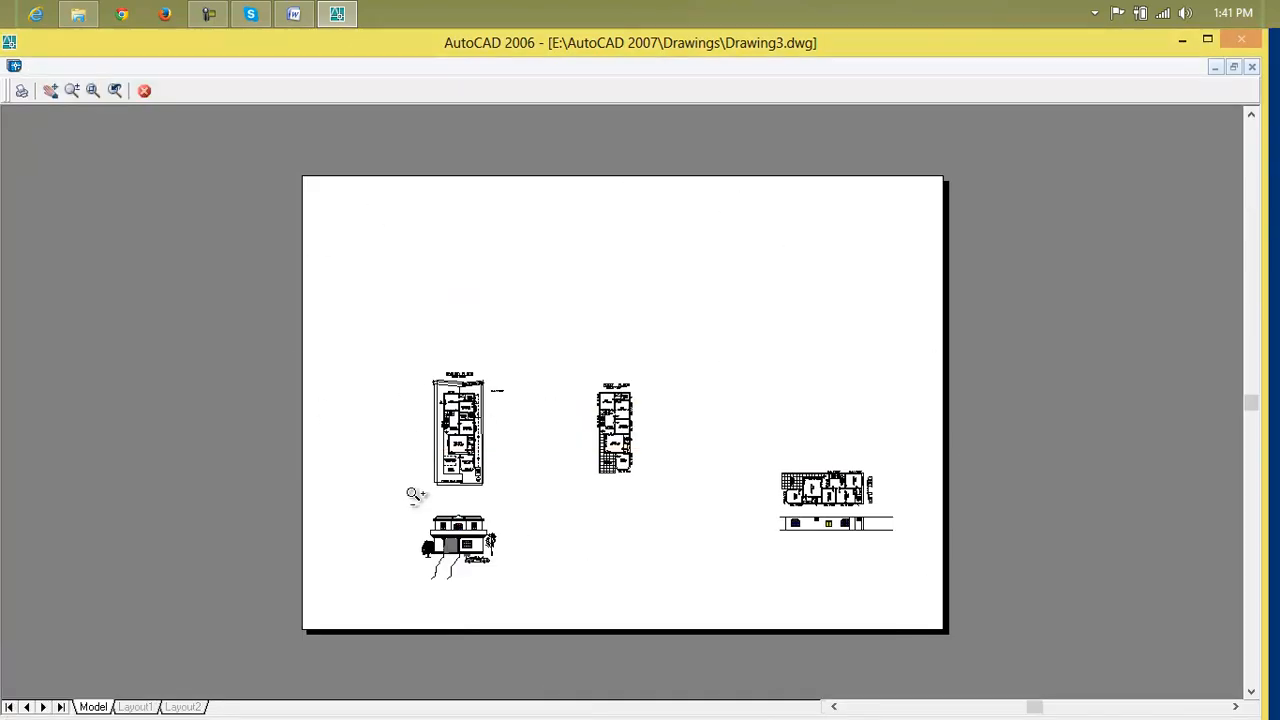
{"action": "left_click", "coordinate": [144, 90]}
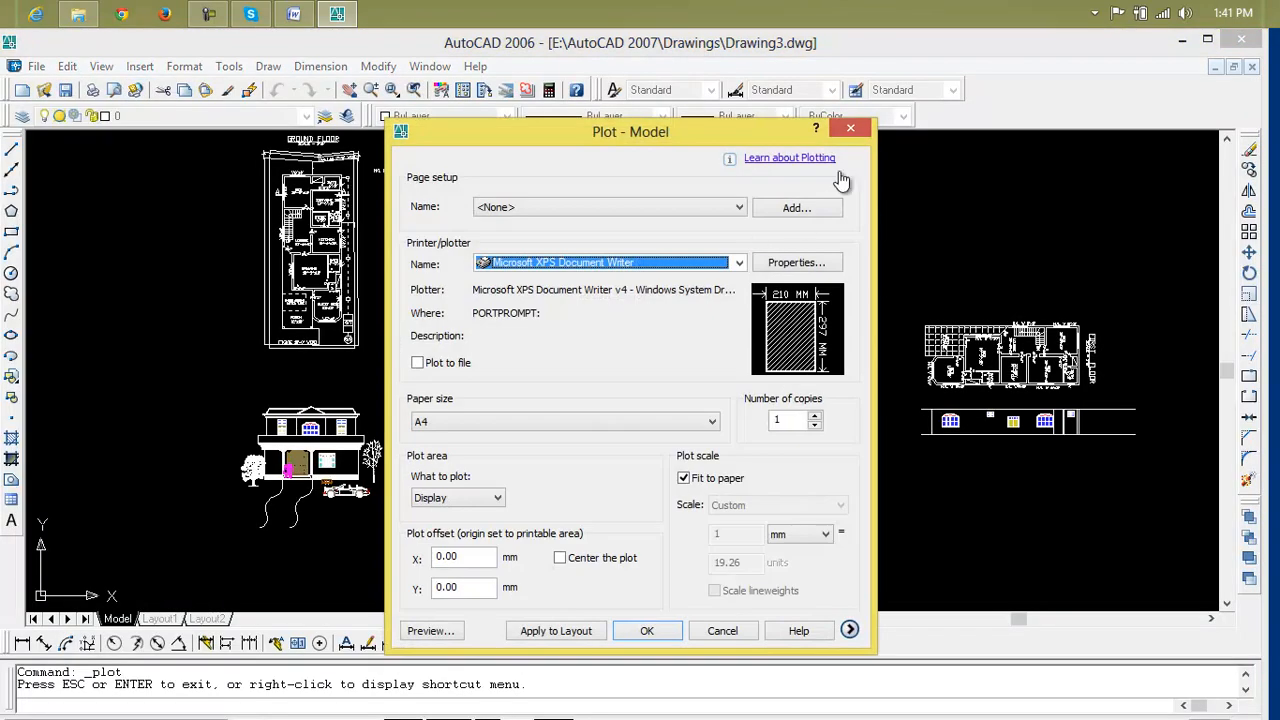
{"action": "left_click", "coordinate": [430, 630]}
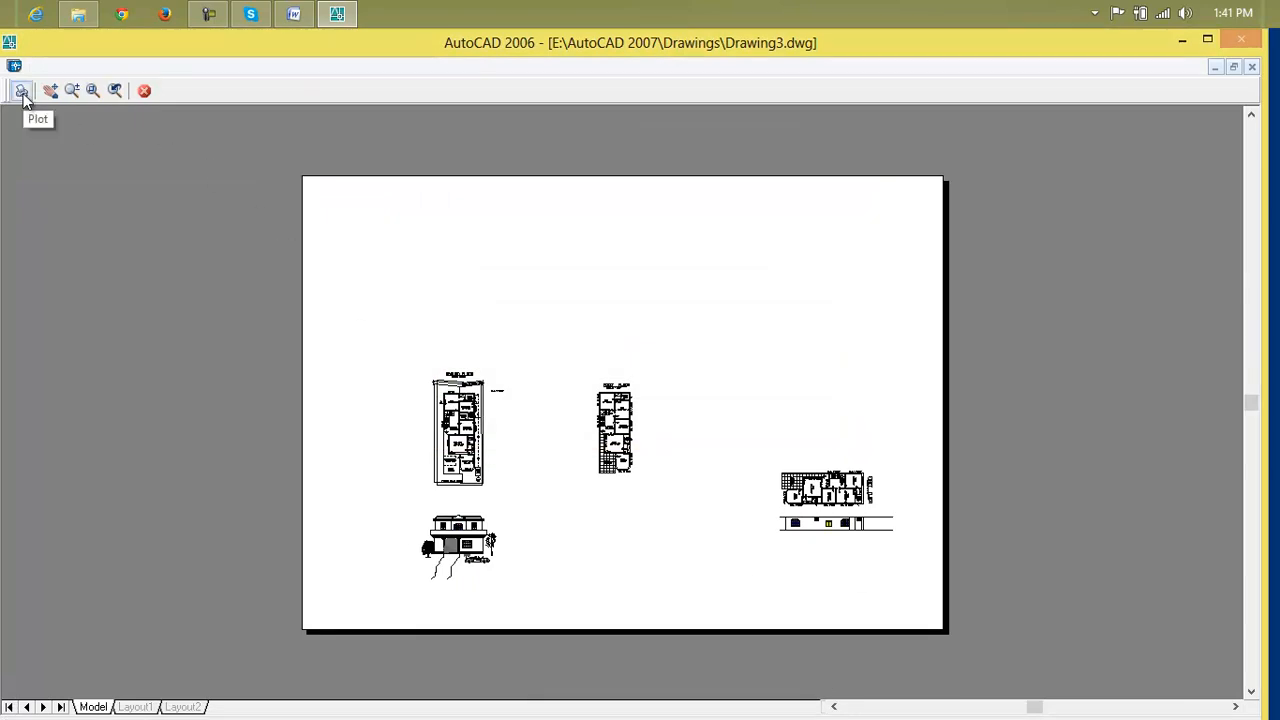
{"action": "left_click", "coordinate": [148, 92]}
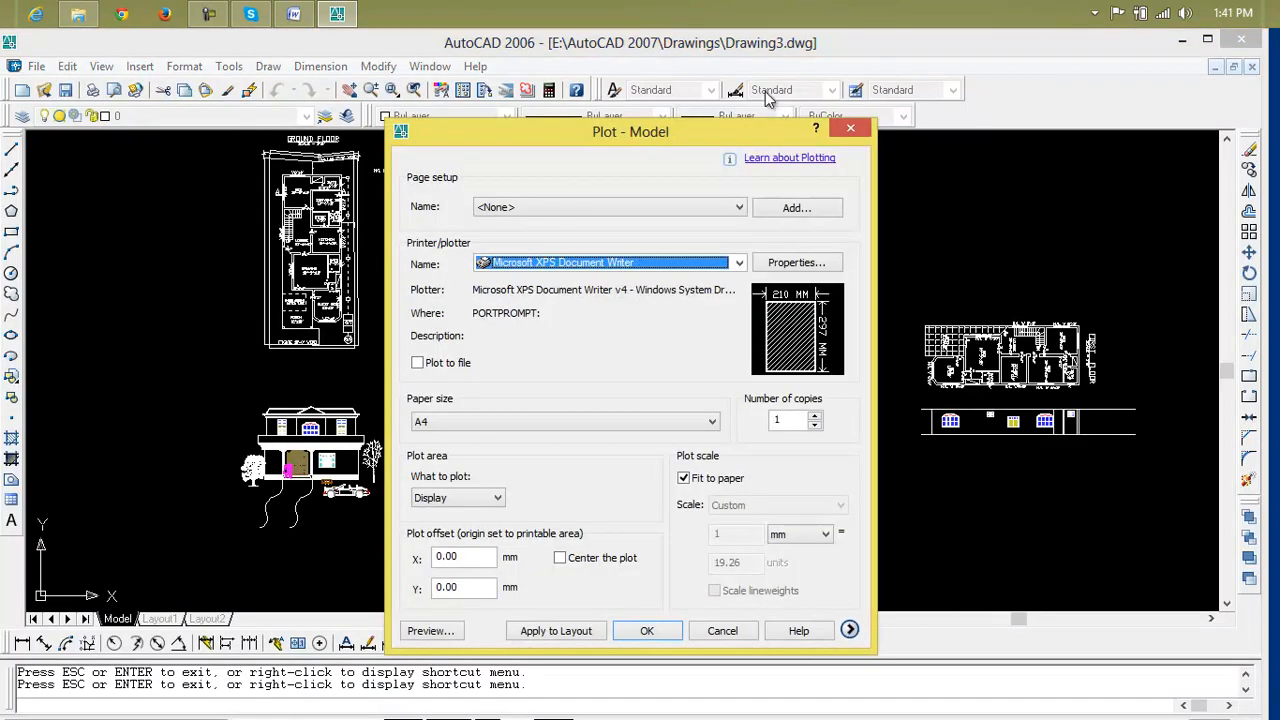
{"action": "left_click", "coordinate": [850, 128]}
Step: View the sheets and options in the Publish dialog, then close it without saving the sheet list
{"action": "left_click", "coordinate": [36, 66]}
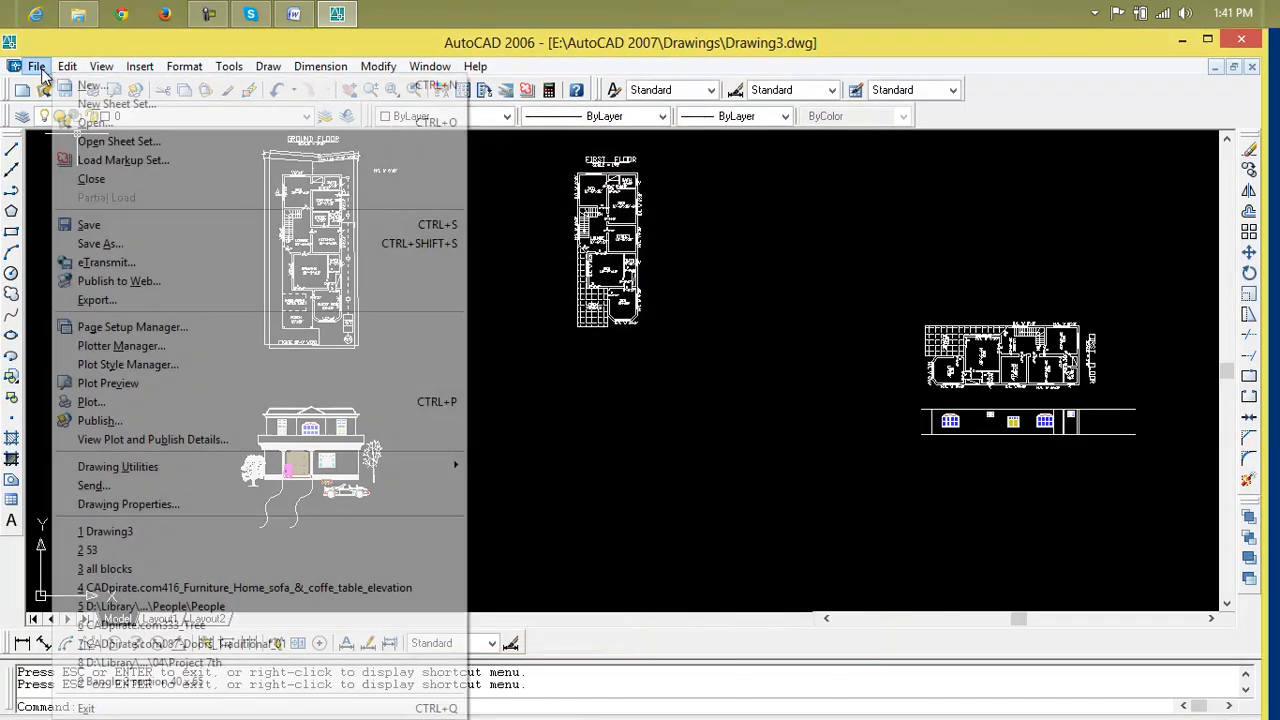
{"action": "left_click", "coordinate": [106, 424]}
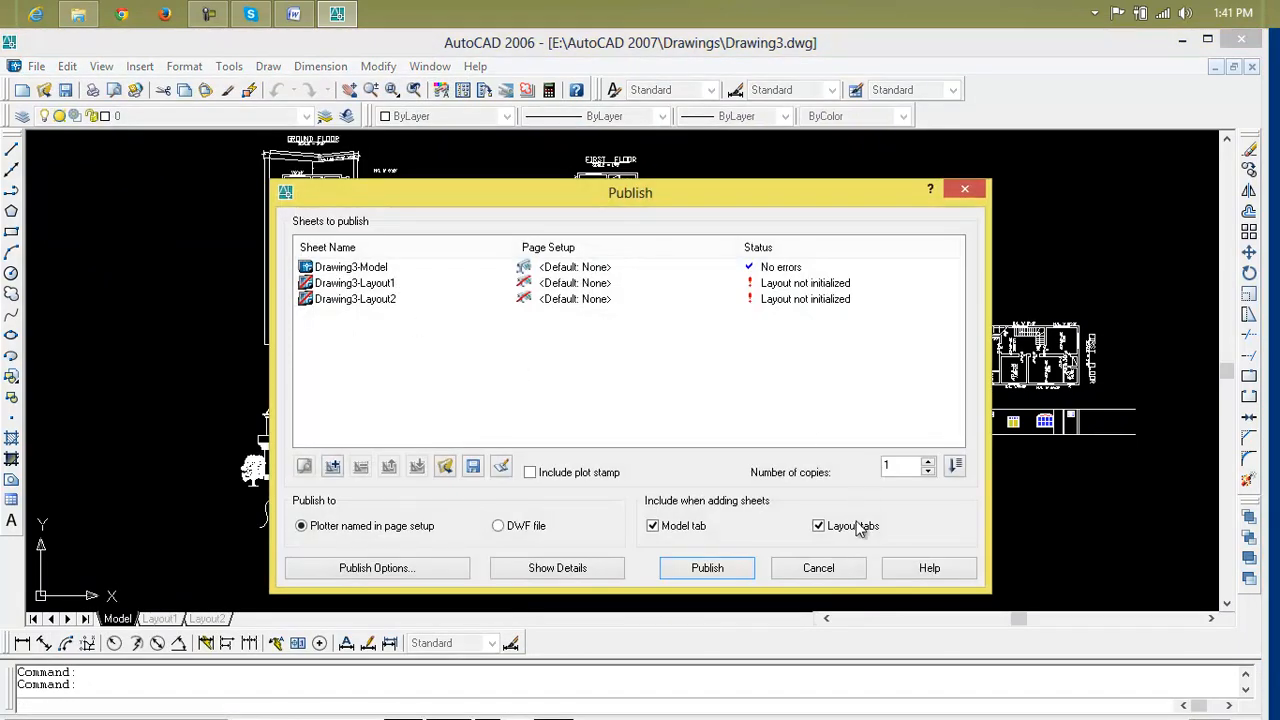
{"action": "left_click", "coordinate": [853, 574]}
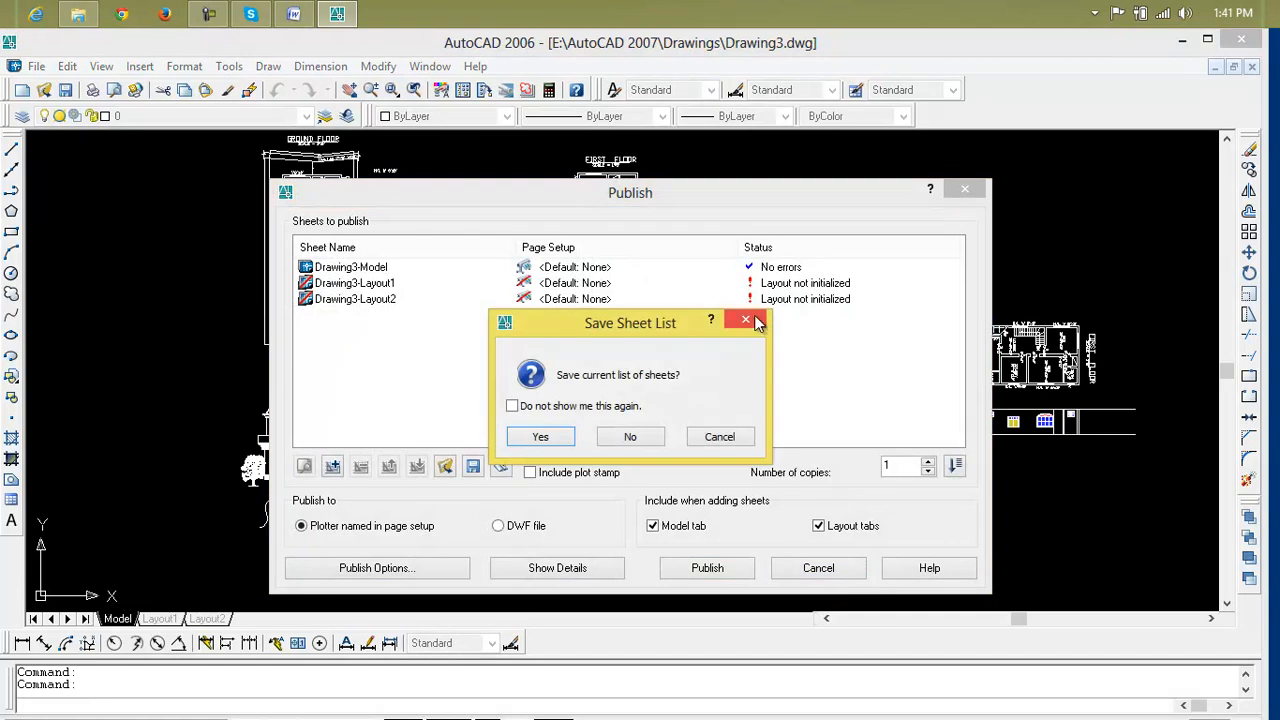
{"action": "left_click", "coordinate": [745, 321]}
{"action": "left_click", "coordinate": [965, 189]}
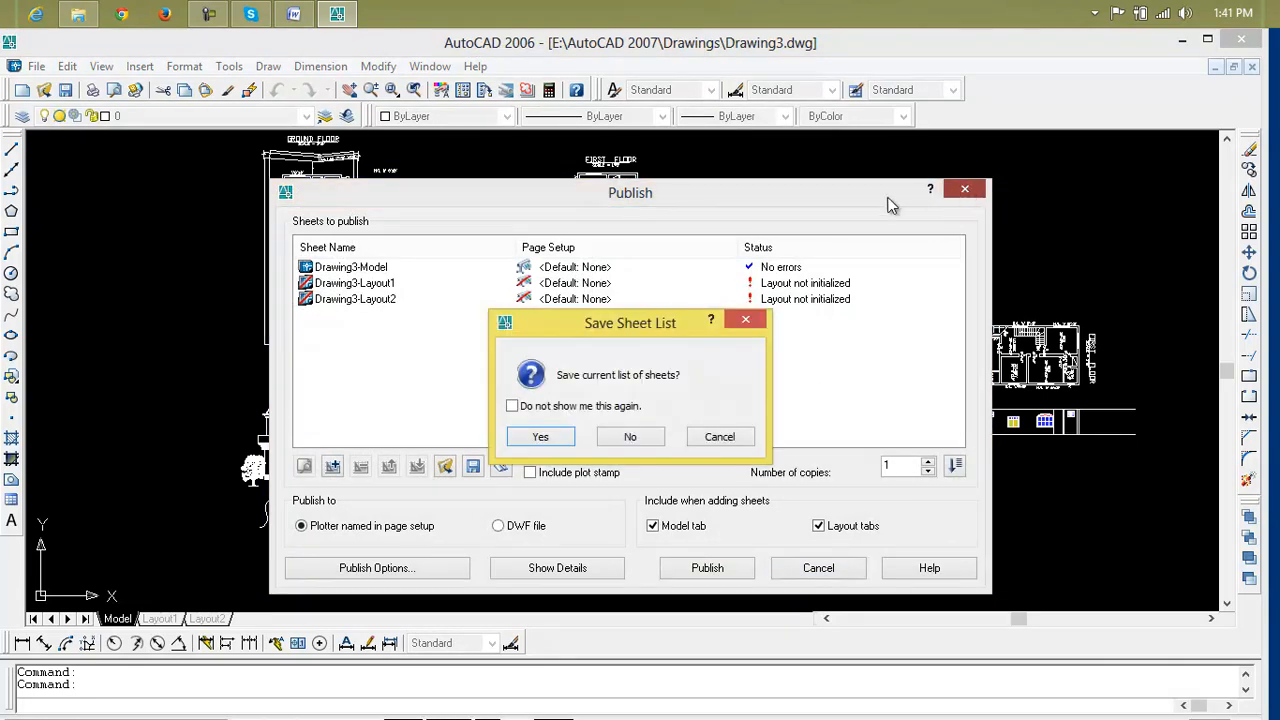
{"action": "left_click", "coordinate": [634, 442]}
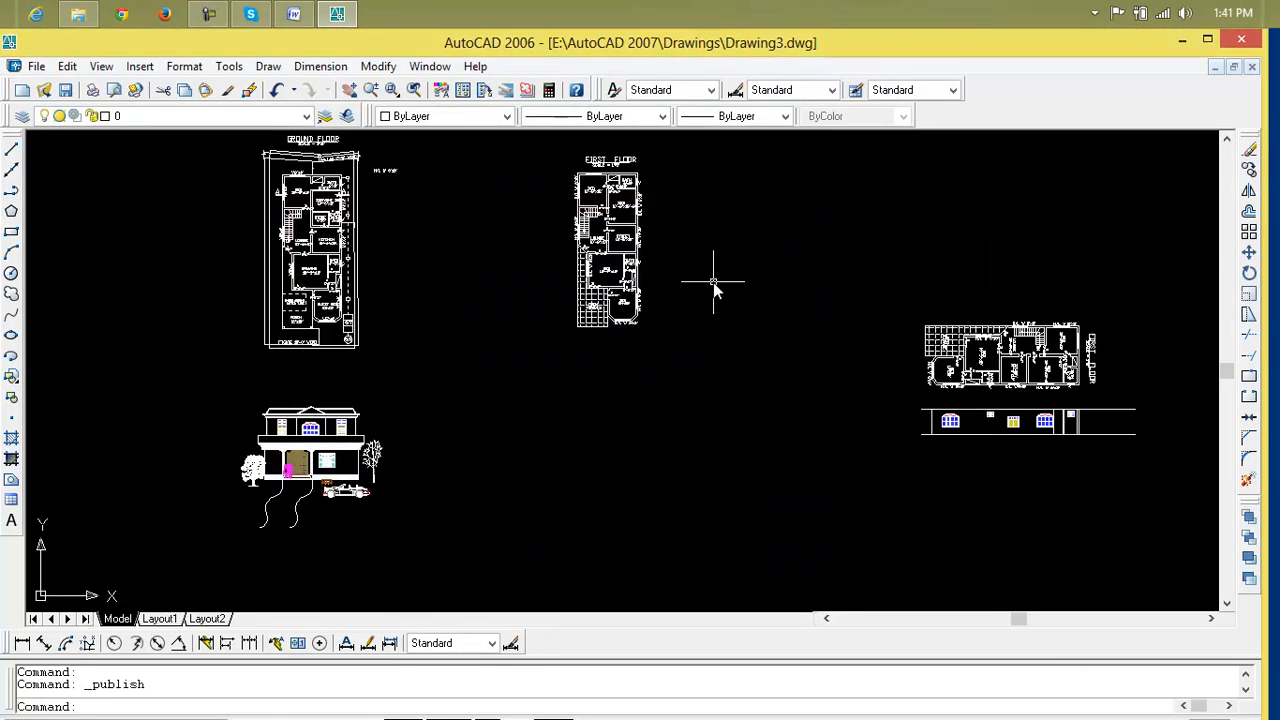
Step: Clear any active command and minimize AutoCAD to show the desktop
{"action": "key", "text": "Escape"}
{"action": "key", "text": "Escape"}
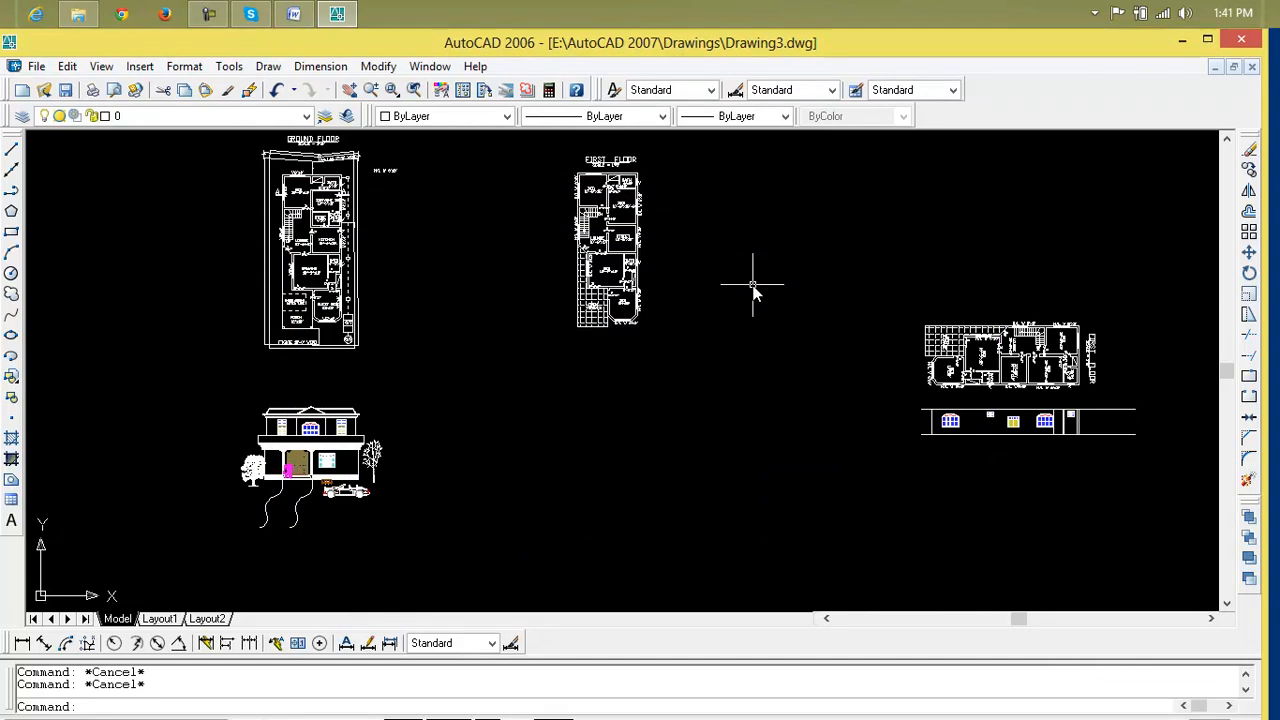
{"action": "left_click", "coordinate": [1183, 42]}
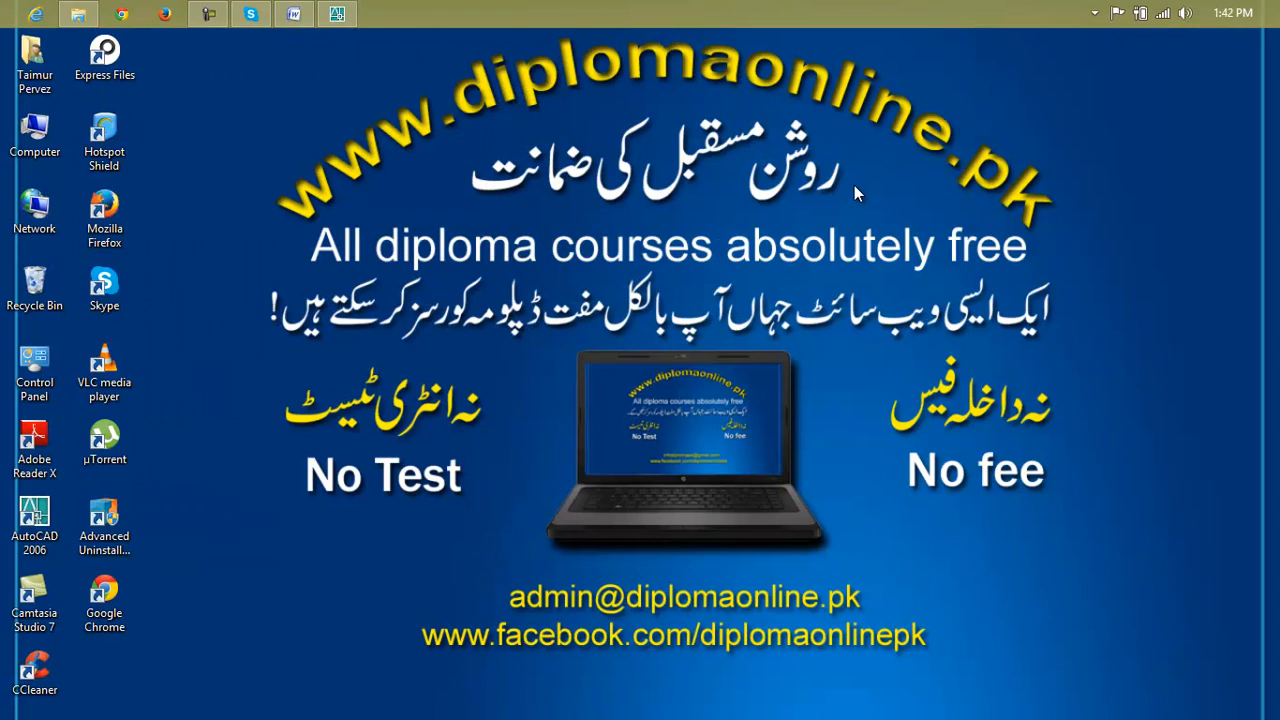